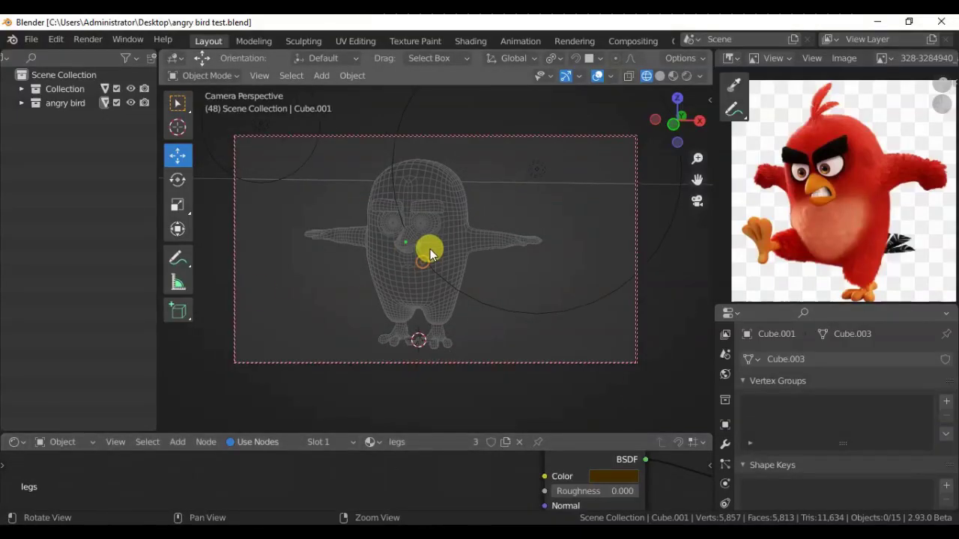
Exclude the Collection holding the ground plane and save the blend file.
{"action": "mouse_move", "coordinate": [428, 250]}
{"action": "middle_mouse_down"}
{"action": "mouse_move", "coordinate": [653, 197]}
{"action": "mouse_move", "coordinate": [408, 215]}
{"action": "mouse_move", "coordinate": [642, 70]}
{"action": "middle_mouse_up"}
{"action": "left_click", "coordinate": [660, 76]}
{"action": "left_click", "coordinate": [686, 76]}
{"action": "left_click", "coordinate": [642, 77]}
{"action": "middle_click_drag", "start_coordinate": [569, 165], "coordinate": [271, 238]}
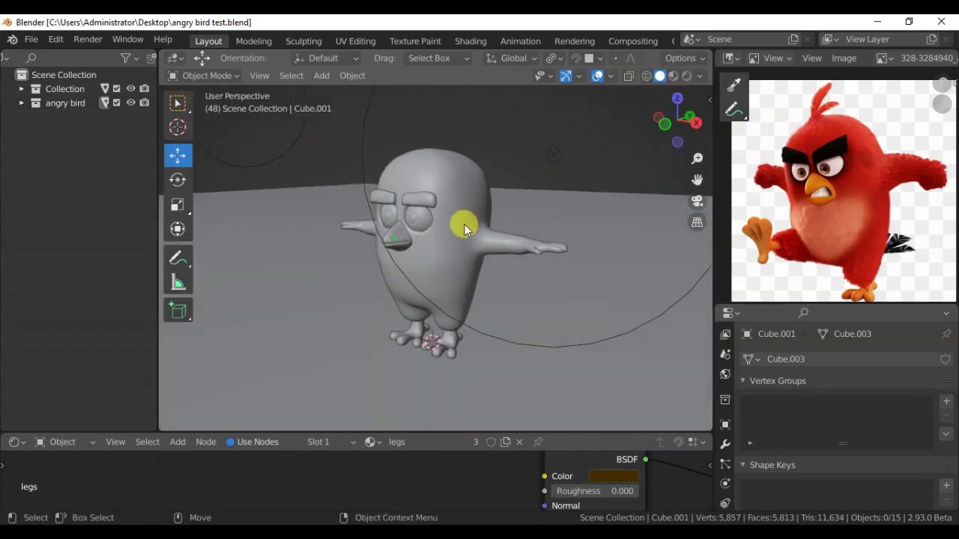
{"action": "left_click", "coordinate": [547, 193]}
{"action": "left_click", "coordinate": [116, 102]}
{"action": "left_click", "coordinate": [116, 103]}
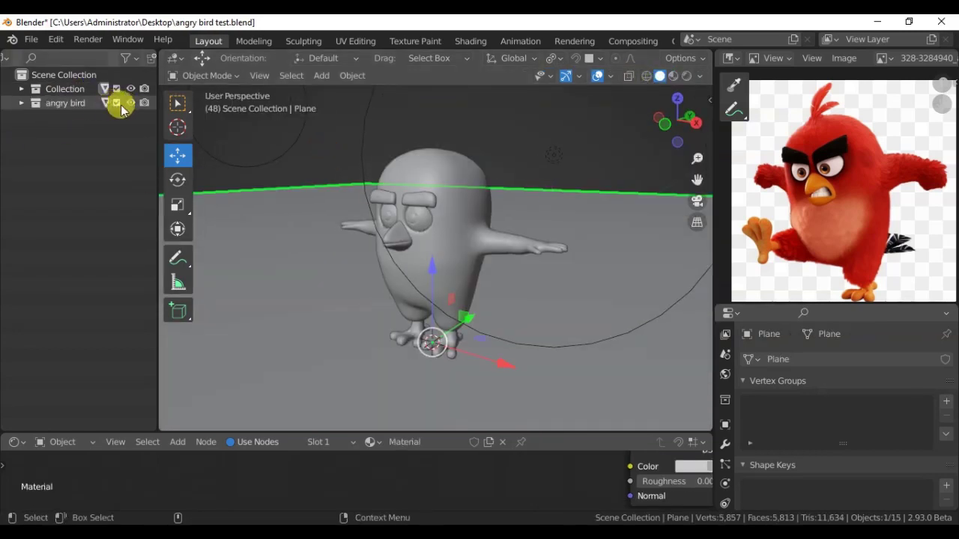
{"action": "left_click", "coordinate": [116, 88]}
{"action": "left_click", "coordinate": [31, 39]}
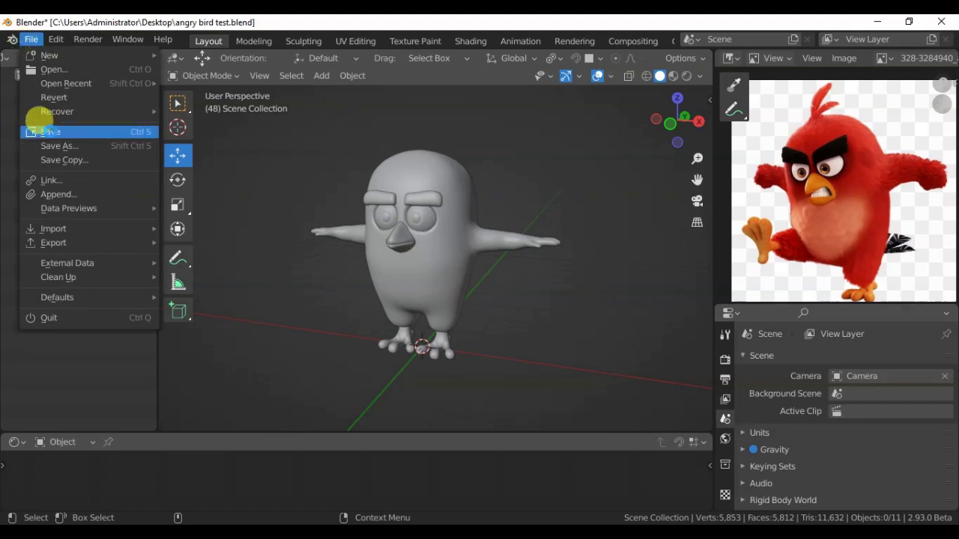
{"action": "left_click", "coordinate": [45, 128]}
Select the bird's body mesh and isolate it in local view.
{"action": "middle_click_drag", "start_coordinate": [499, 209], "coordinate": [424, 250]}
{"action": "left_click", "coordinate": [424, 249]}
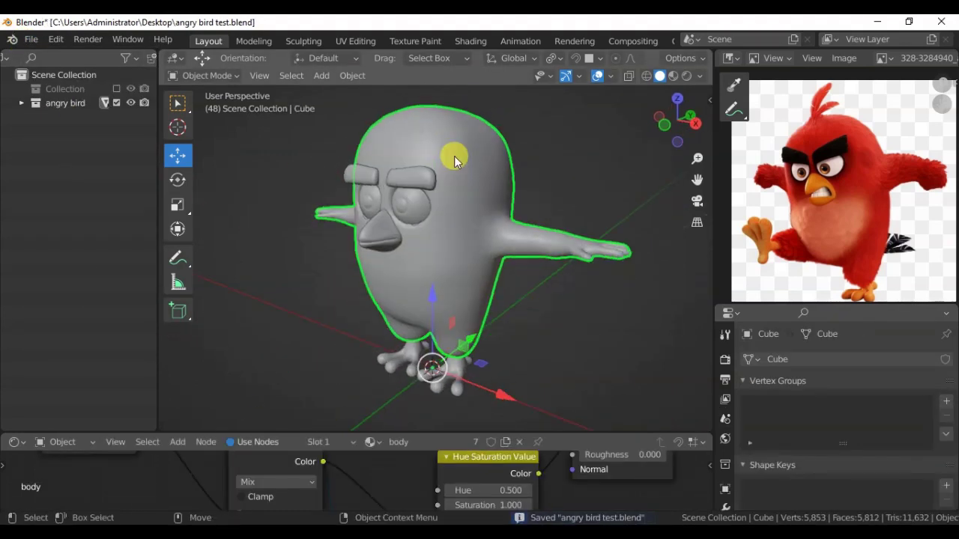
{"action": "key", "text": "KP_Divide"}
{"action": "mouse_move", "coordinate": [476, 184]}
{"action": "middle_mouse_down"}
{"action": "mouse_move", "coordinate": [489, 225]}
{"action": "mouse_move", "coordinate": [469, 203]}
{"action": "middle_mouse_up"}
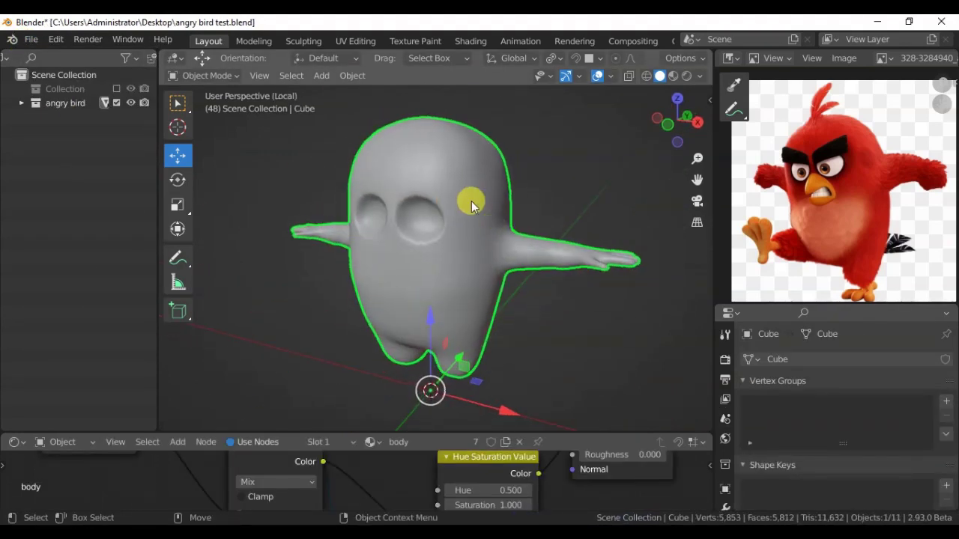
In Edit Mode, select the whole linked body, including upper body, feet and both arms.
{"action": "key", "text": "Tab"}
{"action": "left_click", "coordinate": [453, 180]}
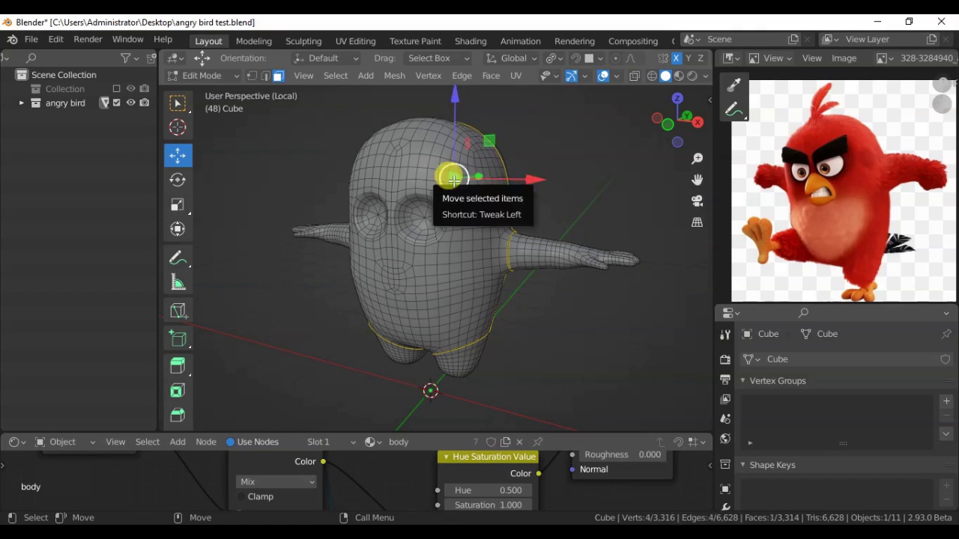
{"action": "key", "text": "ctrl+l"}
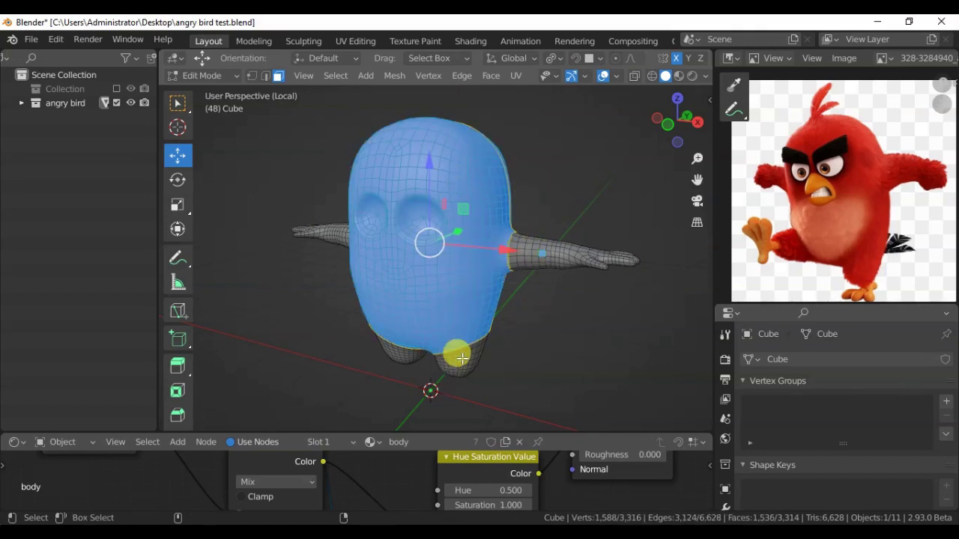
{"action": "left_click", "coordinate": [396, 345], "text": "shift"}
{"action": "key", "text": "ctrl+l"}
{"action": "middle_click_drag", "start_coordinate": [396, 342], "coordinate": [396, 315]}
{"action": "key", "text": "ctrl+l"}
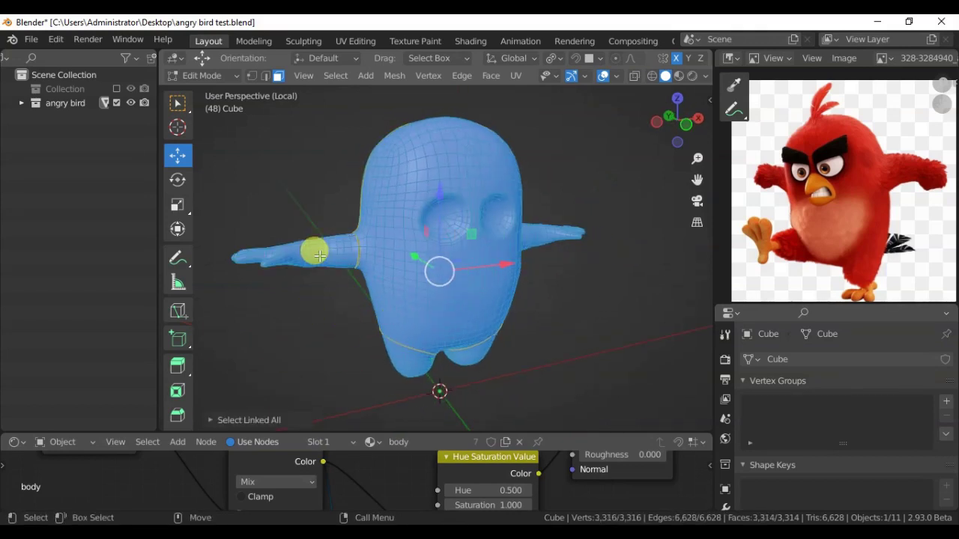
{"action": "middle_click_drag", "start_coordinate": [491, 262], "coordinate": [407, 257]}
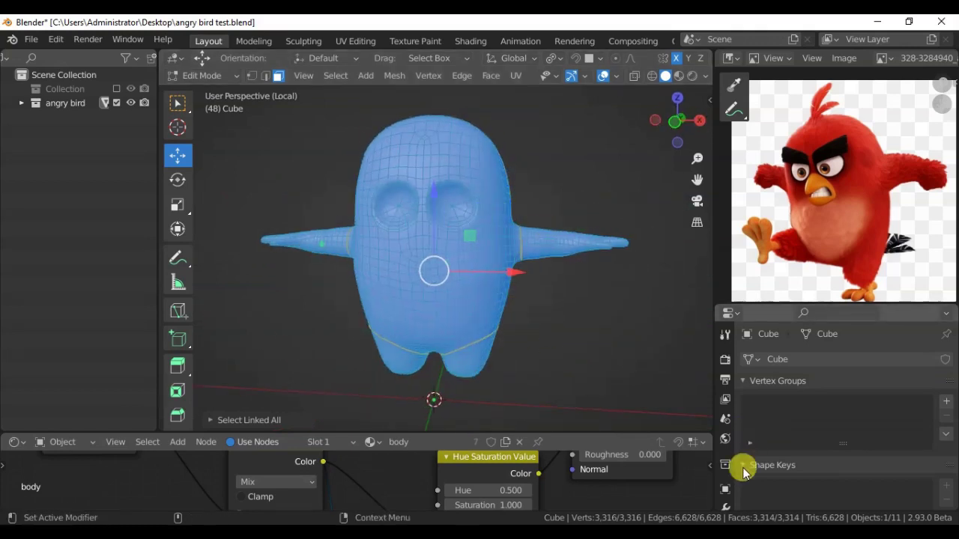
{"action": "scroll", "coordinate": [725, 486], "scroll_direction": "down", "scroll_amount": 2}
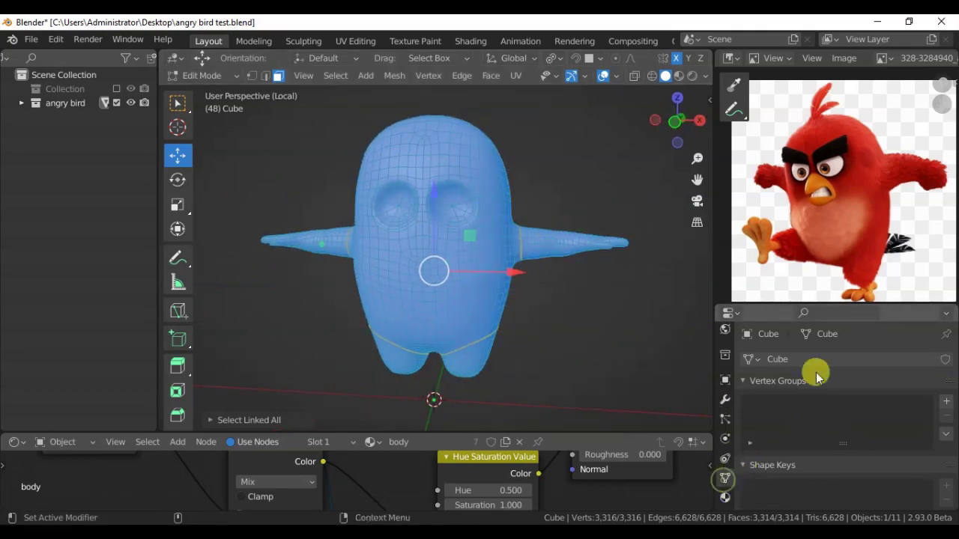
Create a vertex group named body, assign the selected mesh to it, and exit Edit Mode.
{"action": "left_click_drag", "start_coordinate": [781, 304], "coordinate": [764, 131]}
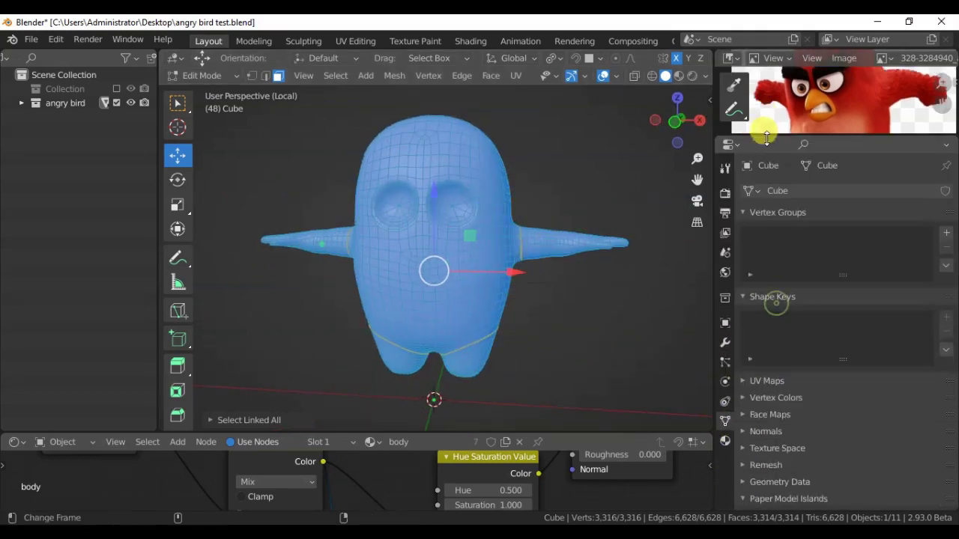
{"action": "left_click", "coordinate": [946, 233]}
{"action": "type", "text": "body"}
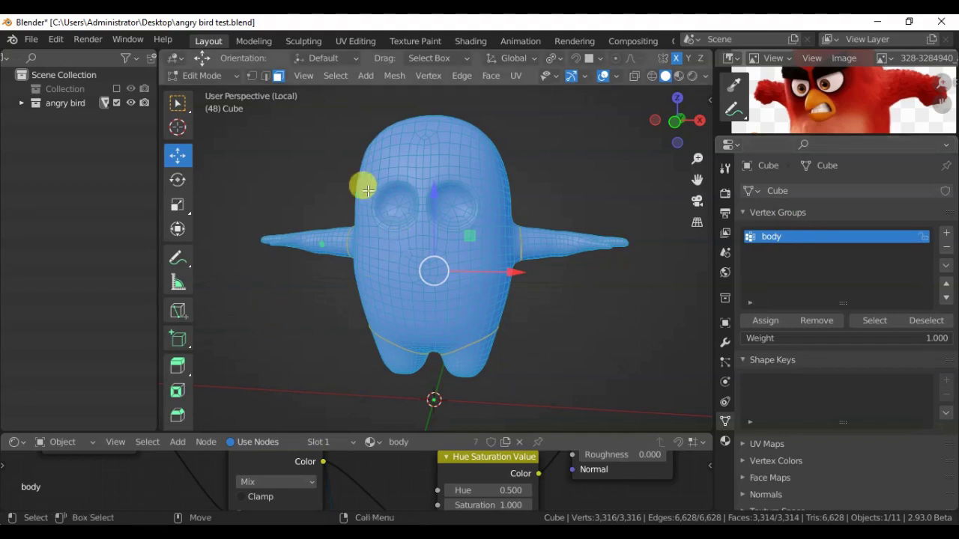
{"action": "left_click", "coordinate": [392, 212]}
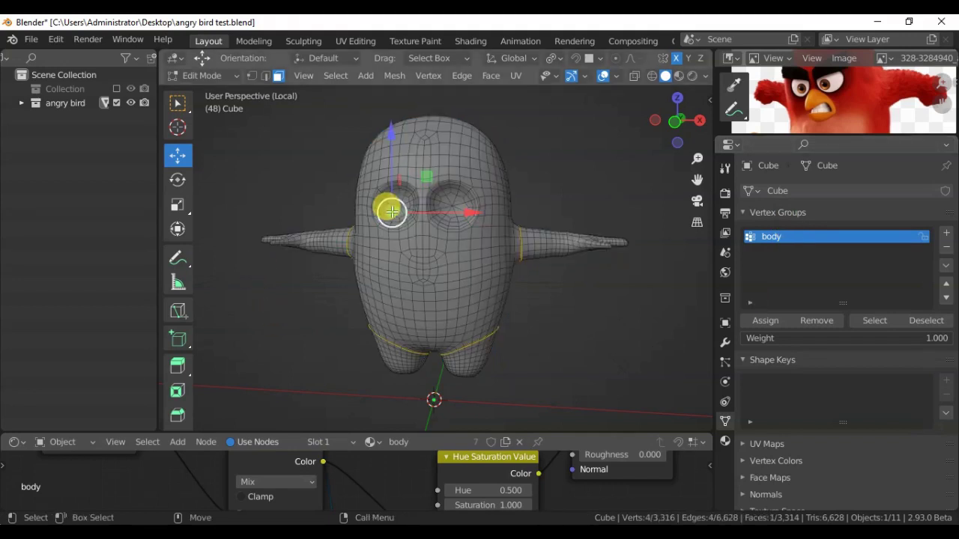
{"action": "left_click", "coordinate": [888, 321]}
{"action": "key", "text": "Tab"}
Enter Weight Paint with the Draw brush set to Subtract.
{"action": "middle_click_drag", "start_coordinate": [557, 154], "coordinate": [496, 202]}
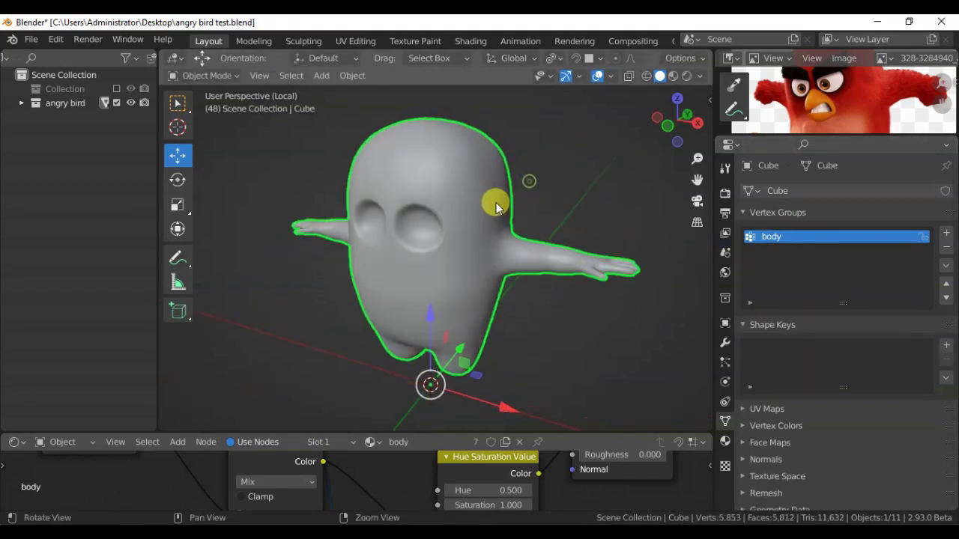
{"action": "key", "text": "ctrl+Tab"}
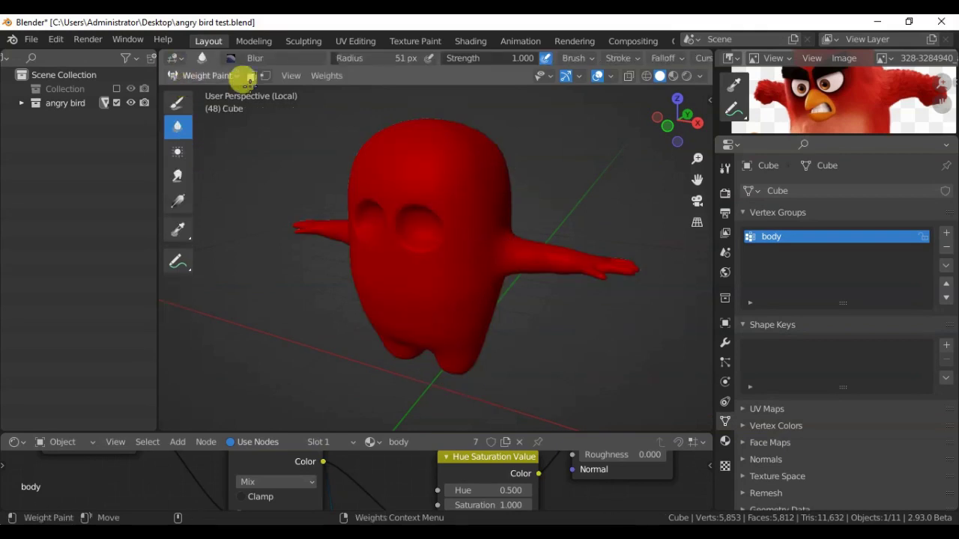
{"action": "left_click", "coordinate": [170, 107]}
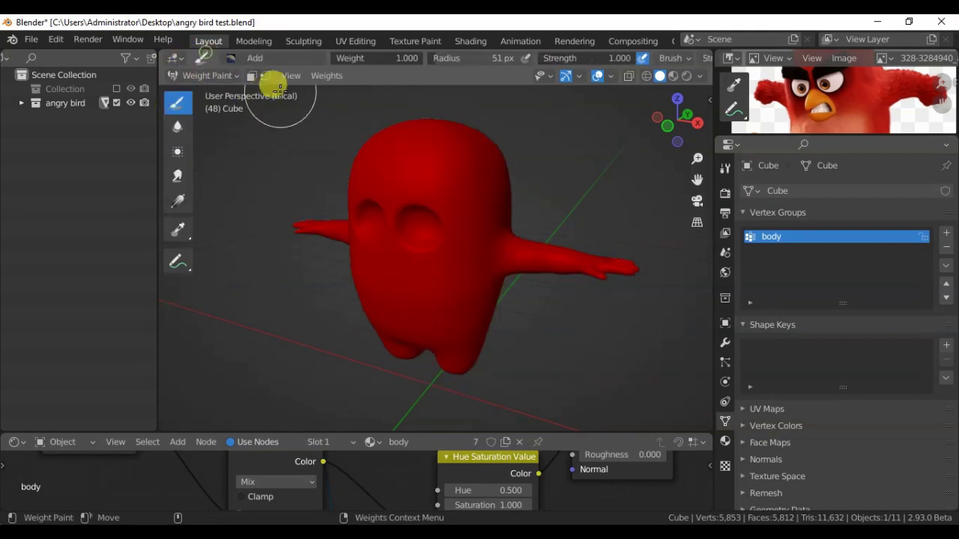
{"action": "left_click", "coordinate": [200, 59]}
{"action": "left_click", "coordinate": [636, 105]}
Subtract body weight from the eye sockets and both lower bumps.
{"action": "middle_click_drag", "start_coordinate": [421, 207], "coordinate": [467, 188]}
{"action": "scroll", "coordinate": [467, 188], "scroll_direction": "up", "scroll_amount": 2}
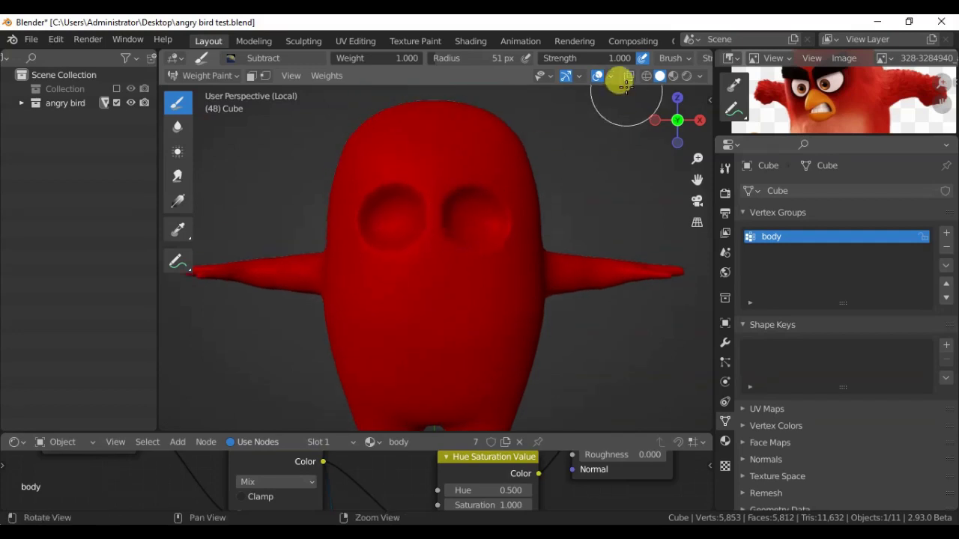
{"action": "scroll", "coordinate": [619, 58], "scroll_direction": "down", "scroll_amount": 3}
{"action": "mouse_move", "coordinate": [472, 214]}
{"action": "left_mouse_down"}
{"action": "mouse_move", "coordinate": [452, 199]}
{"action": "mouse_move", "coordinate": [456, 223]}
{"action": "mouse_move", "coordinate": [486, 229]}
{"action": "mouse_move", "coordinate": [447, 221]}
{"action": "mouse_move", "coordinate": [456, 182]}
{"action": "mouse_move", "coordinate": [488, 212]}
{"action": "mouse_move", "coordinate": [460, 183]}
{"action": "left_mouse_up"}
{"action": "scroll", "coordinate": [478, 215], "scroll_direction": "up", "scroll_amount": 2}
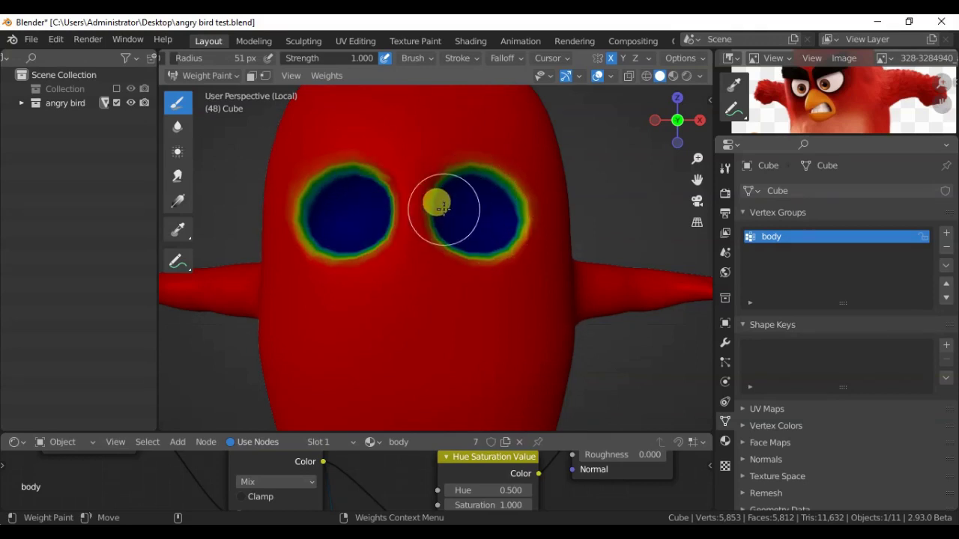
{"action": "scroll", "coordinate": [359, 227], "scroll_direction": "down", "scroll_amount": 3}
{"action": "scroll", "coordinate": [409, 219], "scroll_direction": "down", "scroll_amount": 1}
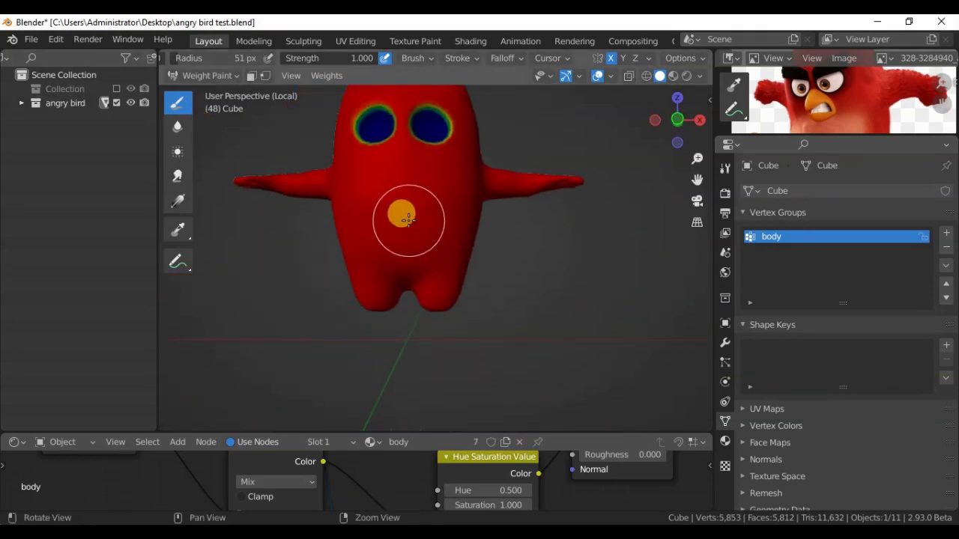
{"action": "scroll", "coordinate": [408, 218], "scroll_direction": "up", "scroll_amount": 2}
{"action": "mouse_move", "coordinate": [444, 310]}
{"action": "left_mouse_down"}
{"action": "mouse_move", "coordinate": [455, 310]}
{"action": "mouse_move", "coordinate": [443, 331]}
{"action": "mouse_move", "coordinate": [478, 293]}
{"action": "left_mouse_up"}
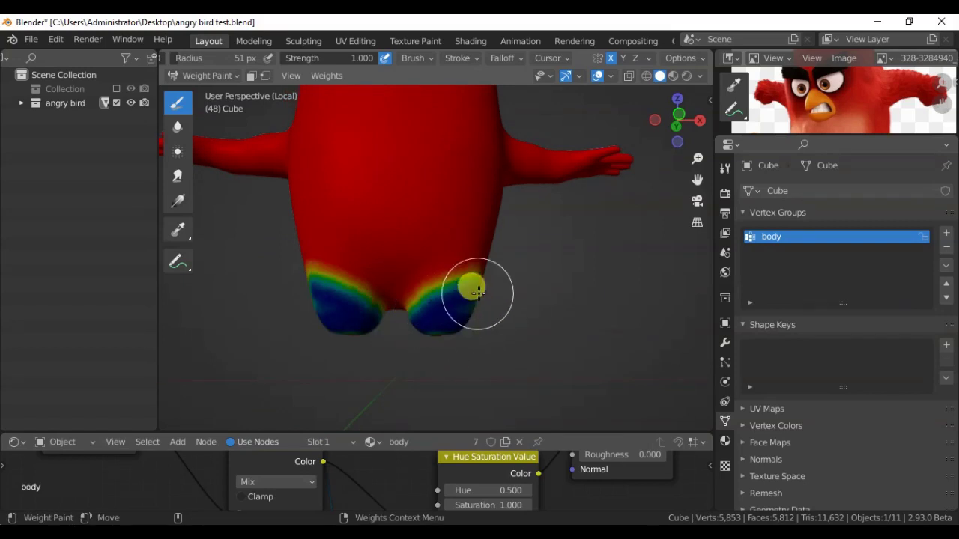
Remove the remaining body weight from the undersides of the feet.
{"action": "mouse_move", "coordinate": [497, 302]}
{"action": "middle_mouse_down"}
{"action": "mouse_move", "coordinate": [375, 295]}
{"action": "mouse_move", "coordinate": [404, 322]}
{"action": "mouse_move", "coordinate": [371, 294]}
{"action": "mouse_move", "coordinate": [439, 315]}
{"action": "middle_mouse_up"}
{"action": "left_click_drag", "start_coordinate": [439, 315], "coordinate": [374, 304]}
{"action": "middle_click_drag", "start_coordinate": [374, 304], "coordinate": [396, 300]}
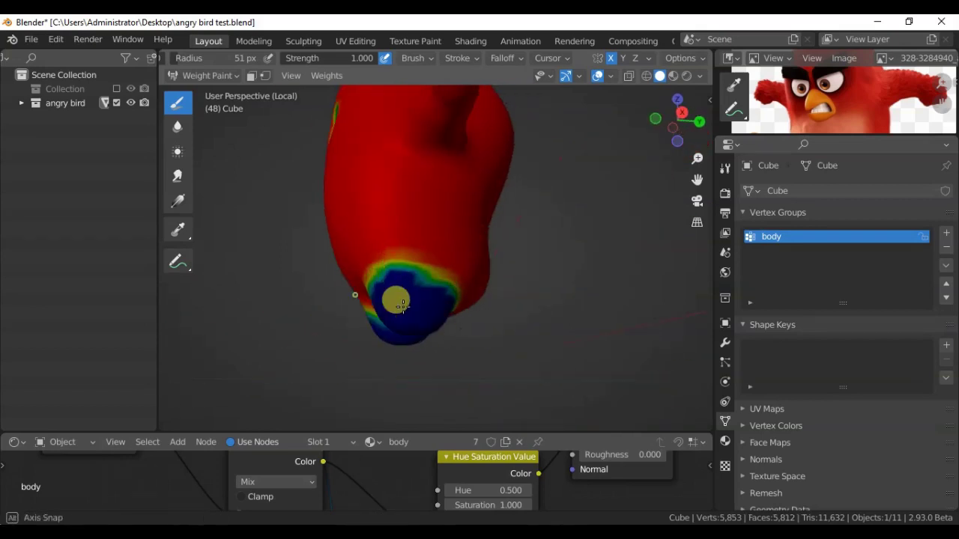
{"action": "left_click_drag", "start_coordinate": [395, 300], "coordinate": [418, 311]}
{"action": "mouse_move", "coordinate": [434, 313]}
{"action": "middle_mouse_down"}
{"action": "mouse_move", "coordinate": [454, 310]}
{"action": "mouse_move", "coordinate": [381, 306]}
{"action": "middle_mouse_up"}
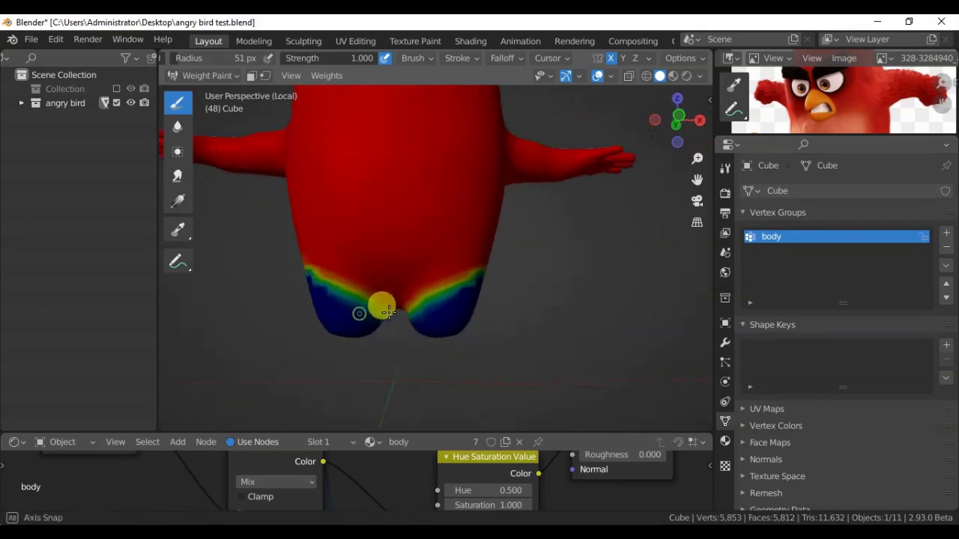
Soften the weights with the Blur brush, then leave Weight Paint and add a vertex group named wing.
{"action": "left_click", "coordinate": [184, 127]}
{"action": "mouse_move", "coordinate": [480, 278]}
{"action": "middle_mouse_down"}
{"action": "mouse_move", "coordinate": [322, 293]}
{"action": "mouse_move", "coordinate": [441, 293]}
{"action": "mouse_move", "coordinate": [327, 277]}
{"action": "mouse_move", "coordinate": [460, 277]}
{"action": "mouse_move", "coordinate": [325, 234]}
{"action": "mouse_move", "coordinate": [352, 222]}
{"action": "mouse_move", "coordinate": [360, 262]}
{"action": "middle_mouse_up"}
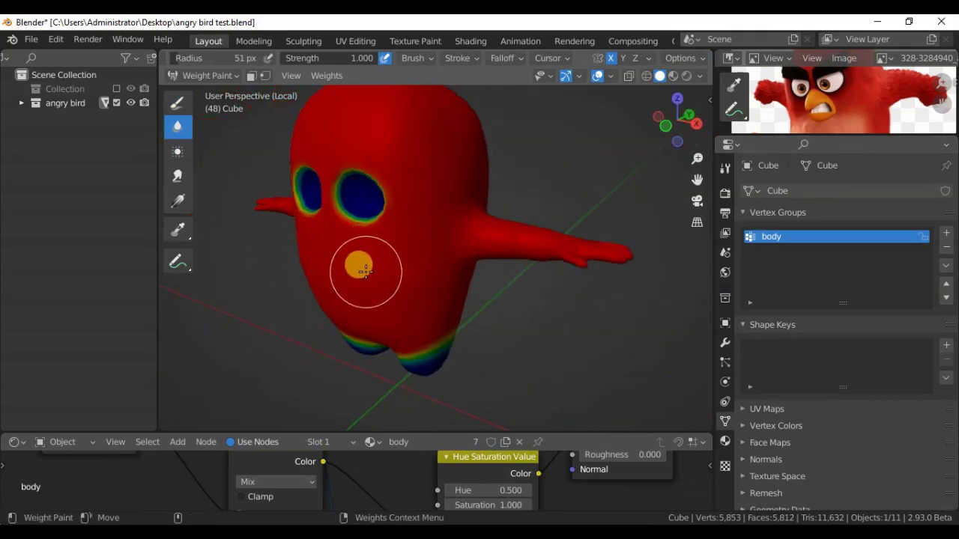
{"action": "key", "text": "ctrl+Tab"}
{"action": "left_click", "coordinate": [947, 232]}
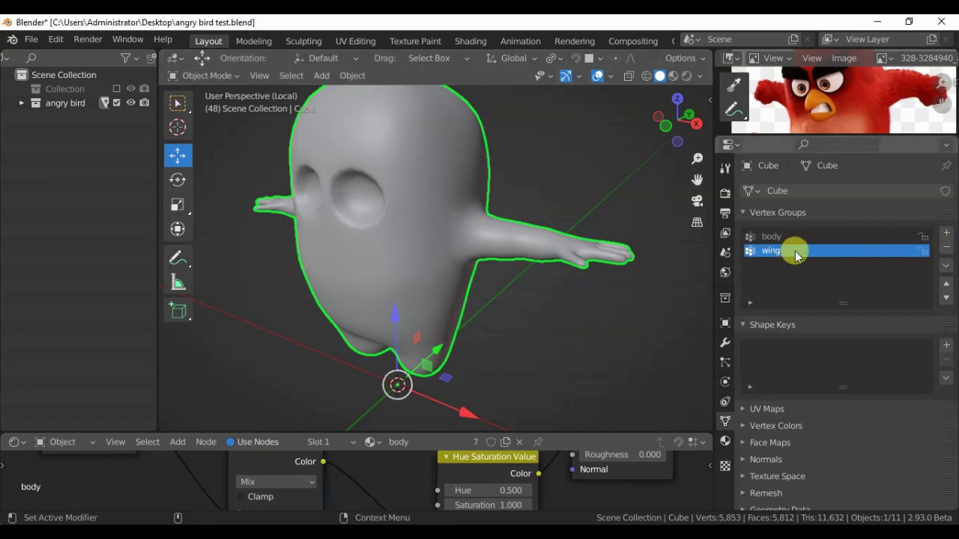
Enter Weight Paint on the wing group with the Draw brush set to Add.
{"action": "key", "text": "ctrl+Tab"}
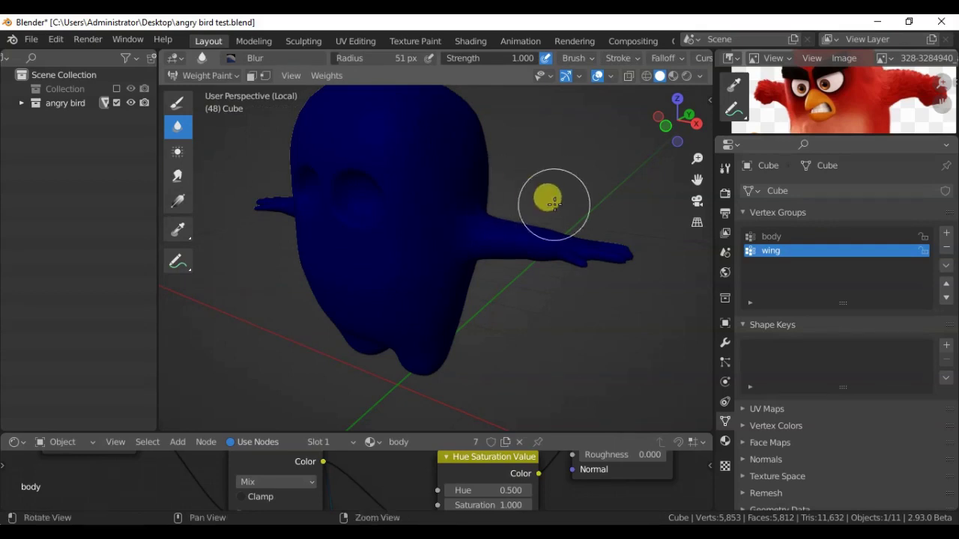
{"action": "mouse_move", "coordinate": [548, 200]}
{"action": "middle_mouse_down"}
{"action": "mouse_move", "coordinate": [307, 242]}
{"action": "mouse_move", "coordinate": [387, 285]}
{"action": "mouse_move", "coordinate": [439, 262]}
{"action": "mouse_move", "coordinate": [438, 304]}
{"action": "mouse_move", "coordinate": [502, 285]}
{"action": "middle_mouse_up"}
{"action": "left_click", "coordinate": [177, 103]}
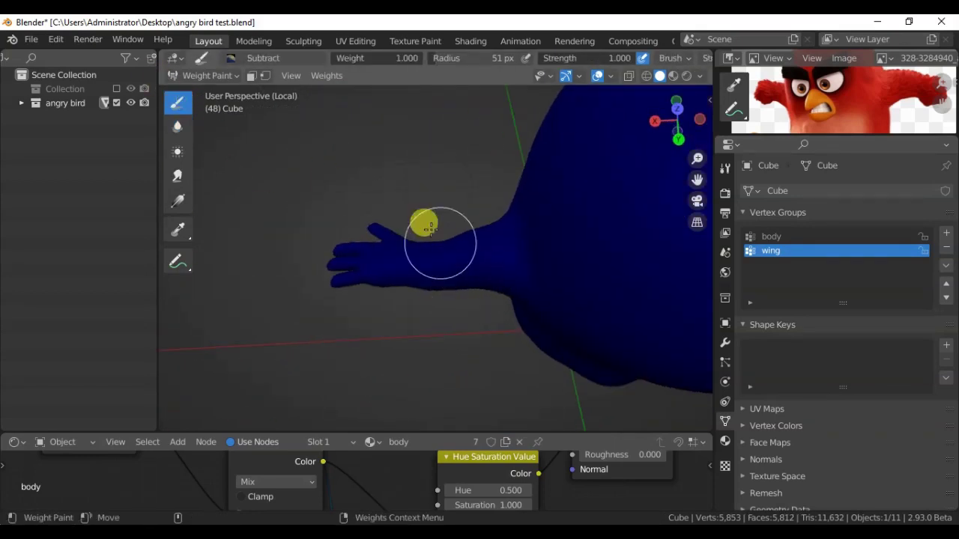
{"action": "left_click", "coordinate": [237, 59]}
{"action": "left_click", "coordinate": [248, 95]}
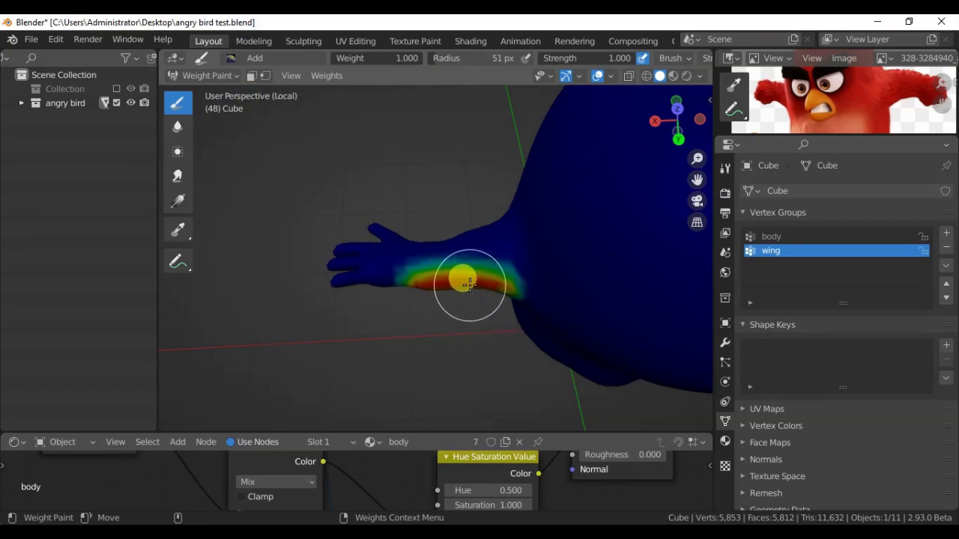
Paint full wing weight along the bird's forearm.
{"action": "mouse_move", "coordinate": [492, 293]}
{"action": "middle_mouse_down"}
{"action": "mouse_move", "coordinate": [471, 272]}
{"action": "mouse_move", "coordinate": [364, 261]}
{"action": "mouse_move", "coordinate": [460, 251]}
{"action": "mouse_move", "coordinate": [497, 267]}
{"action": "mouse_move", "coordinate": [479, 145]}
{"action": "mouse_move", "coordinate": [435, 199]}
{"action": "mouse_move", "coordinate": [527, 203]}
{"action": "mouse_move", "coordinate": [427, 188]}
{"action": "mouse_move", "coordinate": [385, 231]}
{"action": "mouse_move", "coordinate": [355, 244]}
{"action": "mouse_move", "coordinate": [475, 241]}
{"action": "mouse_move", "coordinate": [438, 230]}
{"action": "middle_mouse_up"}
Blur the arm weight, then paint full wing weight onto both lower bumps.
{"action": "left_click", "coordinate": [178, 127]}
{"action": "scroll", "coordinate": [314, 292], "scroll_direction": "down", "scroll_amount": 3}
{"action": "mouse_move", "coordinate": [457, 281]}
{"action": "middle_mouse_down"}
{"action": "mouse_move", "coordinate": [492, 307]}
{"action": "mouse_move", "coordinate": [471, 272]}
{"action": "middle_mouse_up"}
{"action": "left_click", "coordinate": [178, 103]}
{"action": "mouse_move", "coordinate": [235, 156]}
{"action": "middle_mouse_down"}
{"action": "mouse_move", "coordinate": [455, 215]}
{"action": "mouse_move", "coordinate": [469, 278]}
{"action": "middle_mouse_up"}
{"action": "mouse_move", "coordinate": [469, 278]}
{"action": "left_mouse_down"}
{"action": "mouse_move", "coordinate": [491, 307]}
{"action": "mouse_move", "coordinate": [506, 279]}
{"action": "left_mouse_up"}
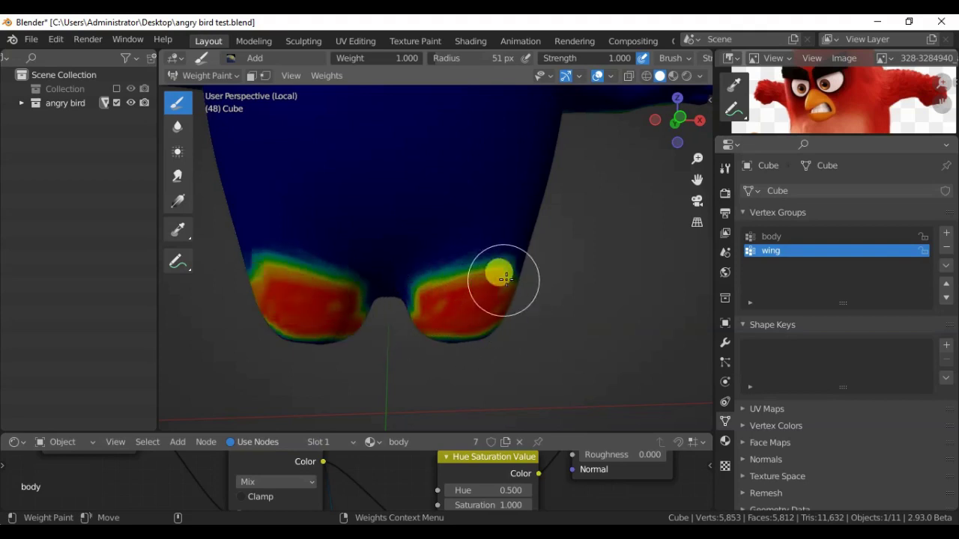
{"action": "mouse_move", "coordinate": [453, 300]}
{"action": "middle_mouse_down"}
{"action": "mouse_move", "coordinate": [461, 310]}
{"action": "mouse_move", "coordinate": [338, 321]}
{"action": "mouse_move", "coordinate": [465, 293]}
{"action": "mouse_move", "coordinate": [397, 295]}
{"action": "middle_mouse_up"}
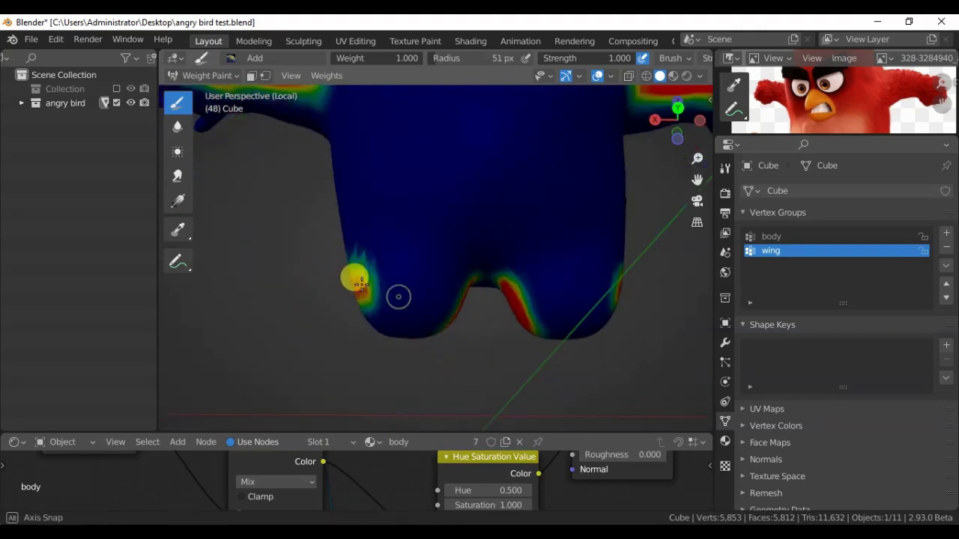
{"action": "left_click_drag", "start_coordinate": [396, 296], "coordinate": [435, 306]}
{"action": "middle_click_drag", "start_coordinate": [305, 270], "coordinate": [408, 266]}
{"action": "left_click_drag", "start_coordinate": [408, 266], "coordinate": [422, 252]}
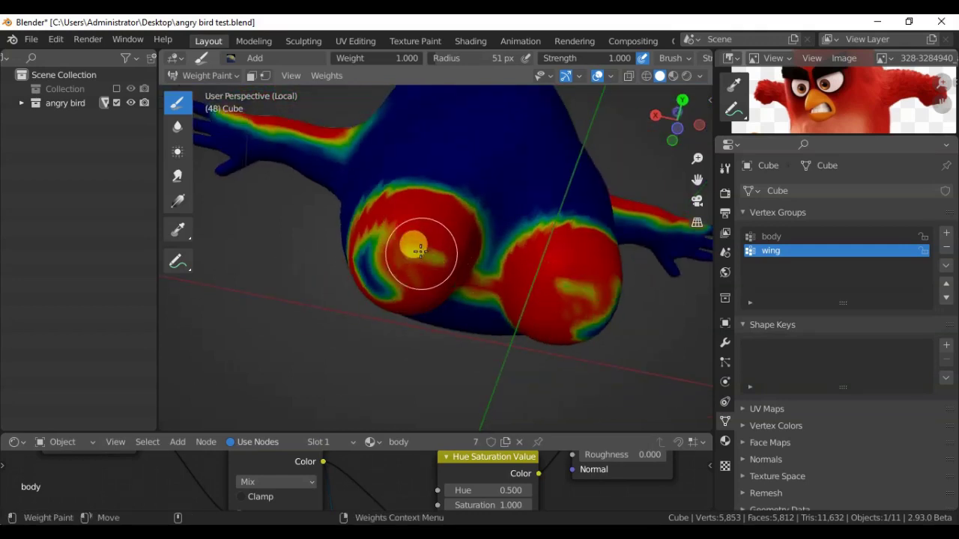
{"action": "mouse_move", "coordinate": [362, 244]}
{"action": "middle_mouse_down"}
{"action": "mouse_move", "coordinate": [384, 246]}
{"action": "mouse_move", "coordinate": [367, 292]}
{"action": "middle_mouse_up"}
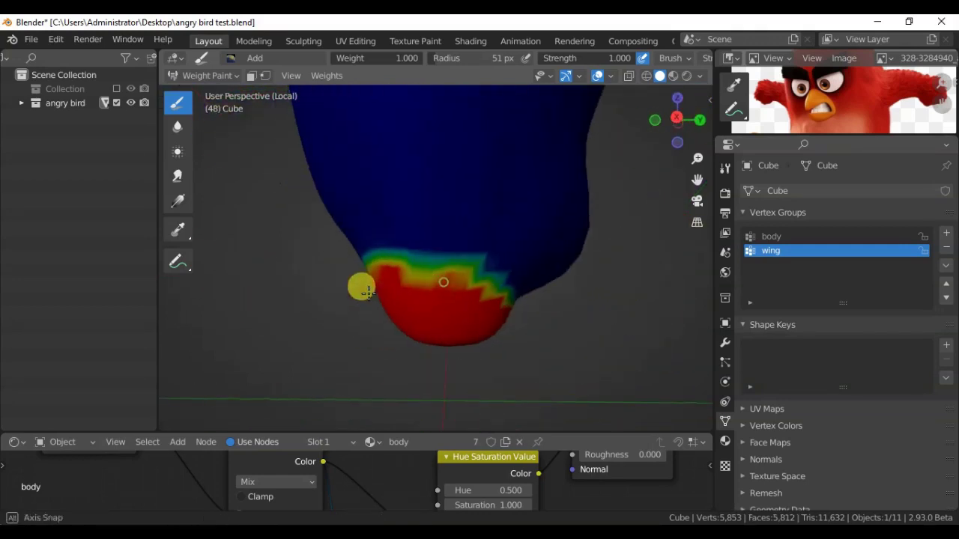
{"action": "mouse_move", "coordinate": [494, 312]}
{"action": "middle_mouse_down"}
{"action": "mouse_move", "coordinate": [341, 277]}
{"action": "mouse_move", "coordinate": [315, 247]}
{"action": "mouse_move", "coordinate": [311, 220]}
{"action": "mouse_move", "coordinate": [293, 272]}
{"action": "mouse_move", "coordinate": [381, 247]}
{"action": "mouse_move", "coordinate": [478, 270]}
{"action": "mouse_move", "coordinate": [370, 285]}
{"action": "mouse_move", "coordinate": [511, 246]}
{"action": "middle_mouse_up"}
Blur the bumps, then remove wing weight from the gap between them with a Subtract brush.
{"action": "left_click", "coordinate": [178, 126]}
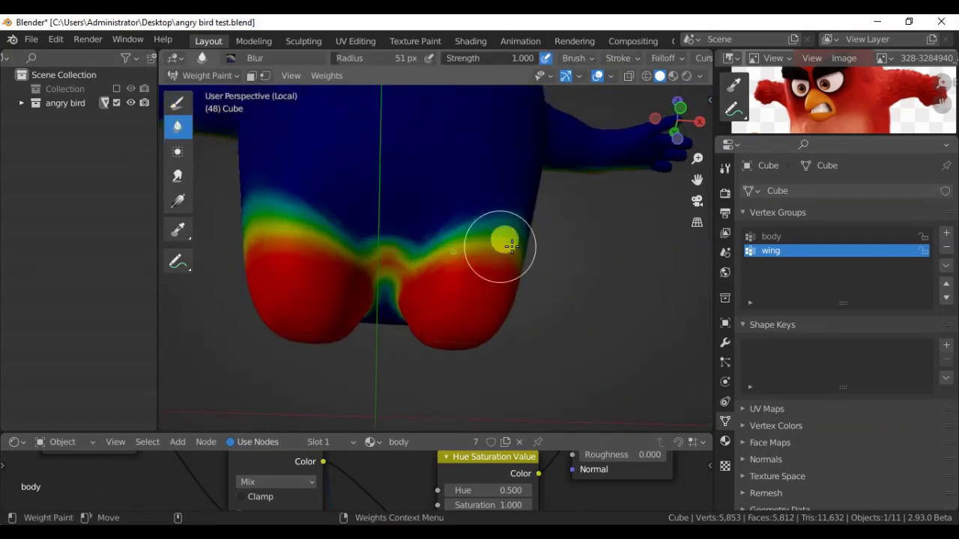
{"action": "left_click", "coordinate": [177, 100]}
{"action": "left_click", "coordinate": [201, 58]}
{"action": "left_click", "coordinate": [642, 158]}
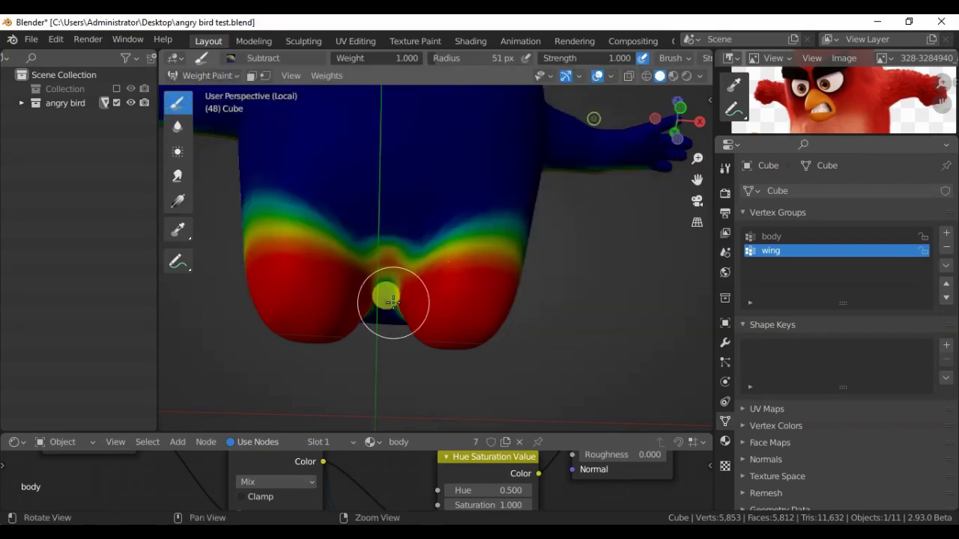
{"action": "middle_click_drag", "start_coordinate": [388, 295], "coordinate": [398, 231]}
{"action": "right_click", "coordinate": [338, 210]}
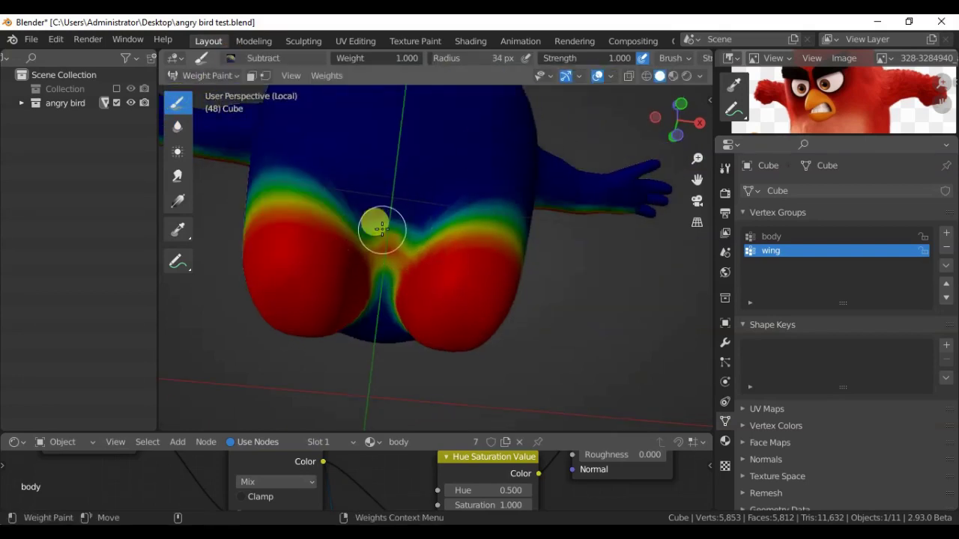
Switch the brush back to Add and blur the wing weights on both arms.
{"action": "middle_click_drag", "start_coordinate": [392, 244], "coordinate": [389, 247]}
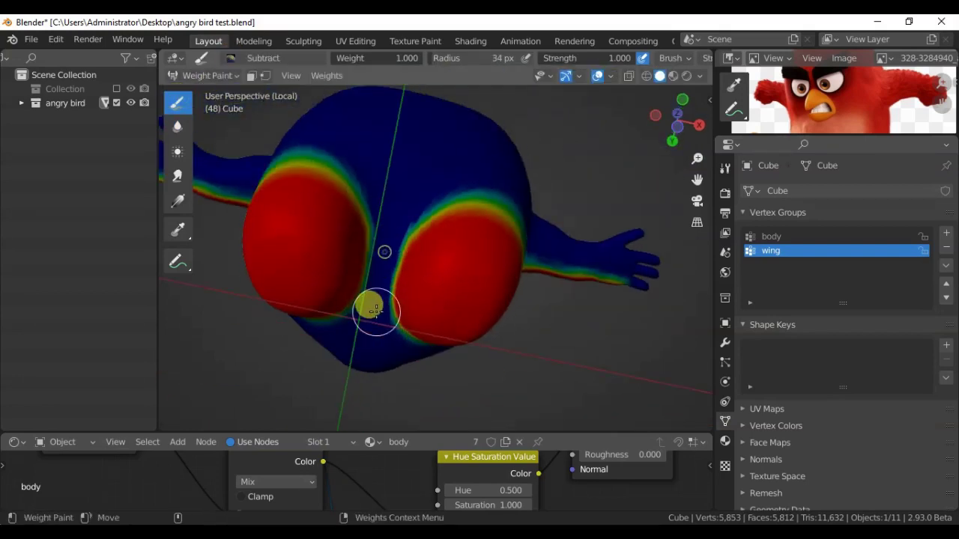
{"action": "mouse_move", "coordinate": [376, 312]}
{"action": "middle_mouse_down"}
{"action": "mouse_move", "coordinate": [396, 253]}
{"action": "mouse_move", "coordinate": [490, 227]}
{"action": "mouse_move", "coordinate": [342, 227]}
{"action": "mouse_move", "coordinate": [303, 96]}
{"action": "middle_mouse_up"}
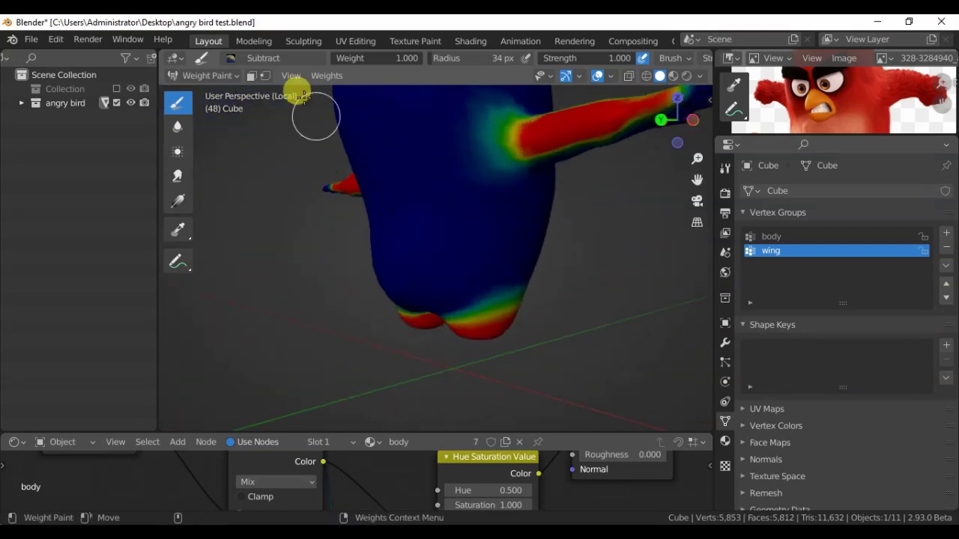
{"action": "middle_click_drag", "start_coordinate": [415, 328], "coordinate": [429, 259]}
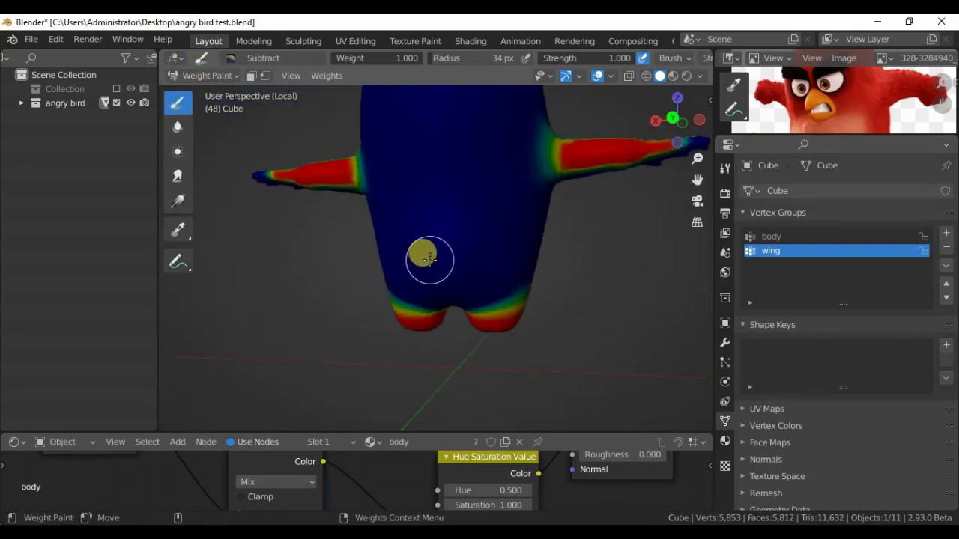
{"action": "left_click", "coordinate": [255, 75]}
{"action": "left_click", "coordinate": [250, 98]}
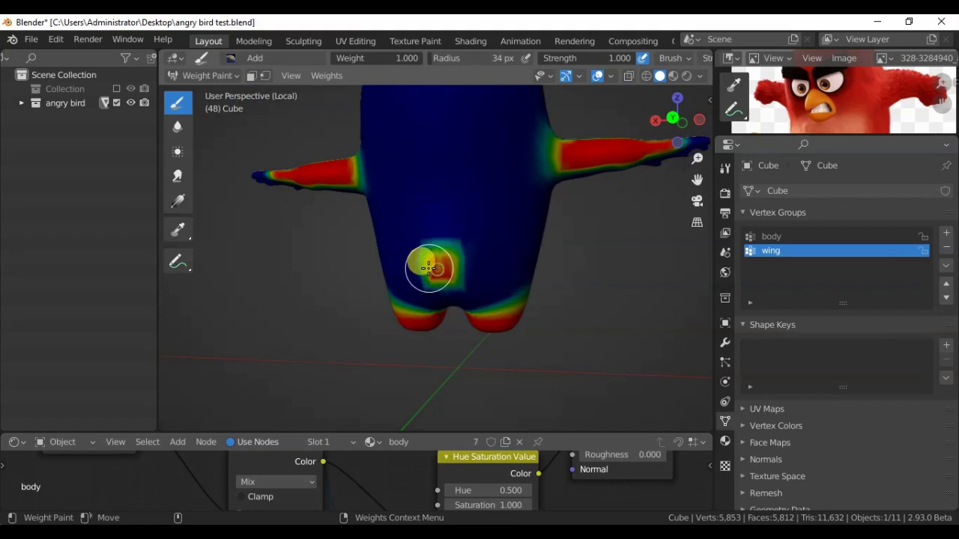
{"action": "mouse_move", "coordinate": [436, 280]}
{"action": "middle_mouse_down"}
{"action": "mouse_move", "coordinate": [383, 220]}
{"action": "mouse_move", "coordinate": [398, 226]}
{"action": "mouse_move", "coordinate": [407, 240]}
{"action": "mouse_move", "coordinate": [352, 240]}
{"action": "mouse_move", "coordinate": [412, 232]}
{"action": "mouse_move", "coordinate": [392, 240]}
{"action": "mouse_move", "coordinate": [460, 321]}
{"action": "mouse_move", "coordinate": [410, 232]}
{"action": "mouse_move", "coordinate": [360, 206]}
{"action": "mouse_move", "coordinate": [334, 285]}
{"action": "mouse_move", "coordinate": [304, 201]}
{"action": "mouse_move", "coordinate": [418, 203]}
{"action": "mouse_move", "coordinate": [451, 240]}
{"action": "middle_mouse_up"}
{"action": "left_click", "coordinate": [177, 126]}
Return to Object Mode and add a new vertex group named tail.
{"action": "key", "text": "ctrl+Tab"}
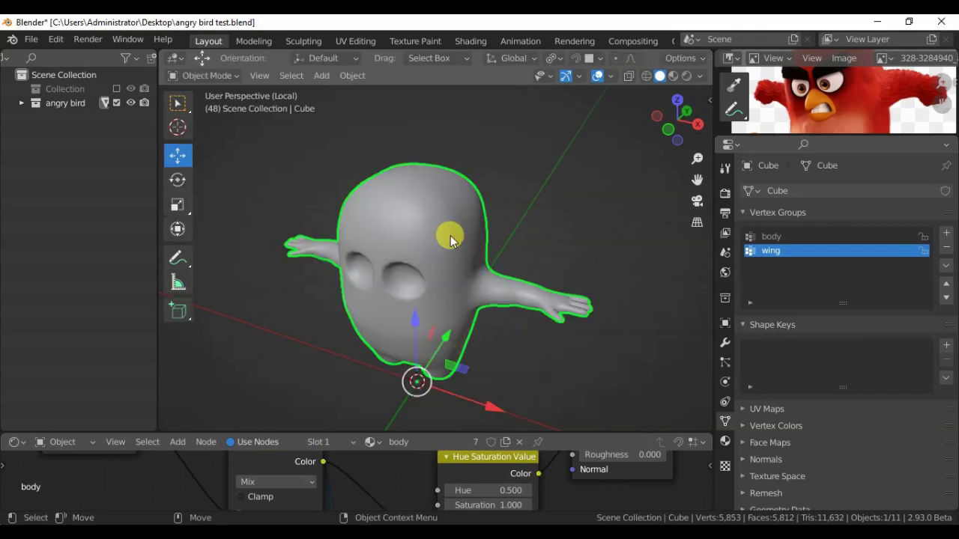
{"action": "middle_click_drag", "start_coordinate": [487, 271], "coordinate": [355, 210]}
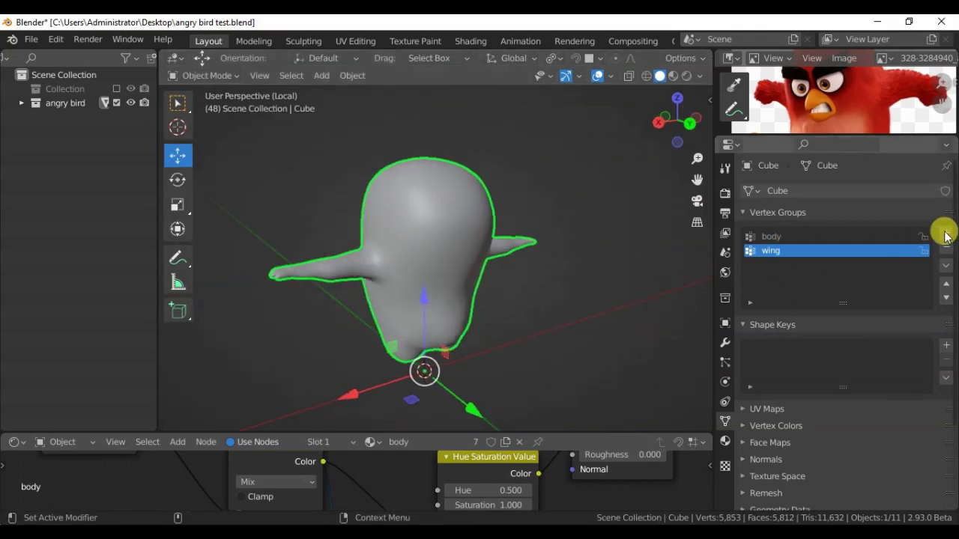
{"action": "left_click", "coordinate": [947, 233]}
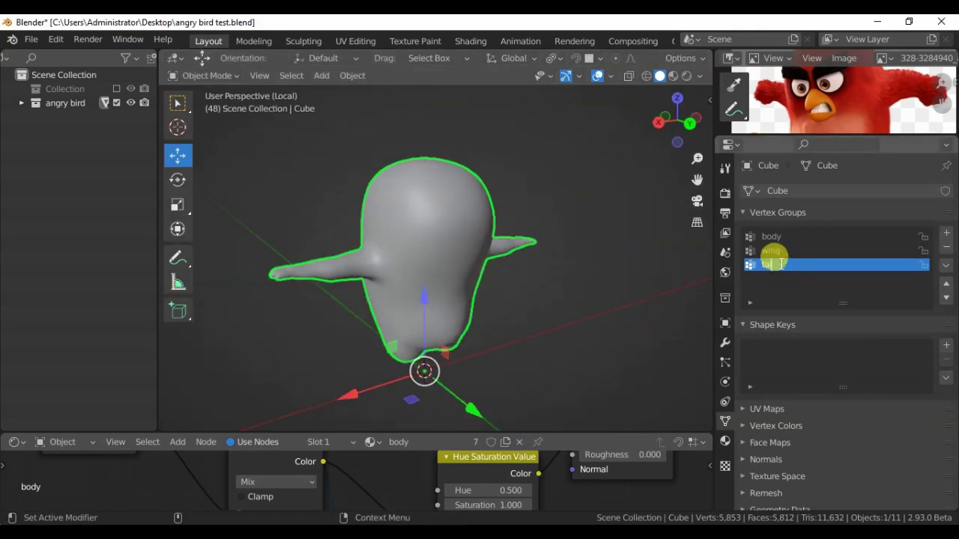
Select a small patch of faces mid lower body and assign them to tail.
{"action": "middle_click_drag", "start_coordinate": [552, 272], "coordinate": [424, 280]}
{"action": "key", "text": "Tab"}
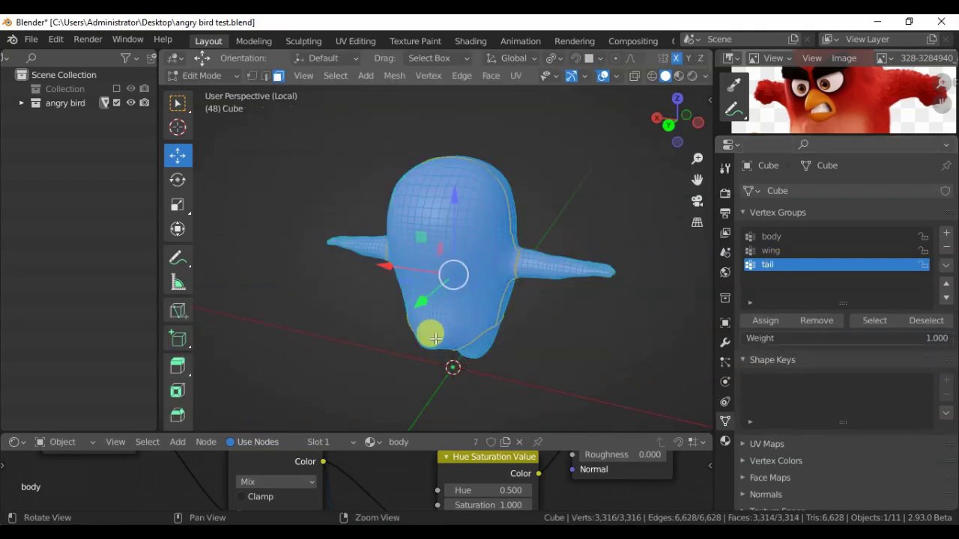
{"action": "middle_click_drag", "start_coordinate": [428, 332], "coordinate": [408, 227]}
{"action": "scroll", "coordinate": [409, 227], "scroll_direction": "up", "scroll_amount": 5}
{"action": "scroll", "coordinate": [338, 289], "scroll_direction": "down", "scroll_amount": 2}
{"action": "left_click", "coordinate": [437, 296]}
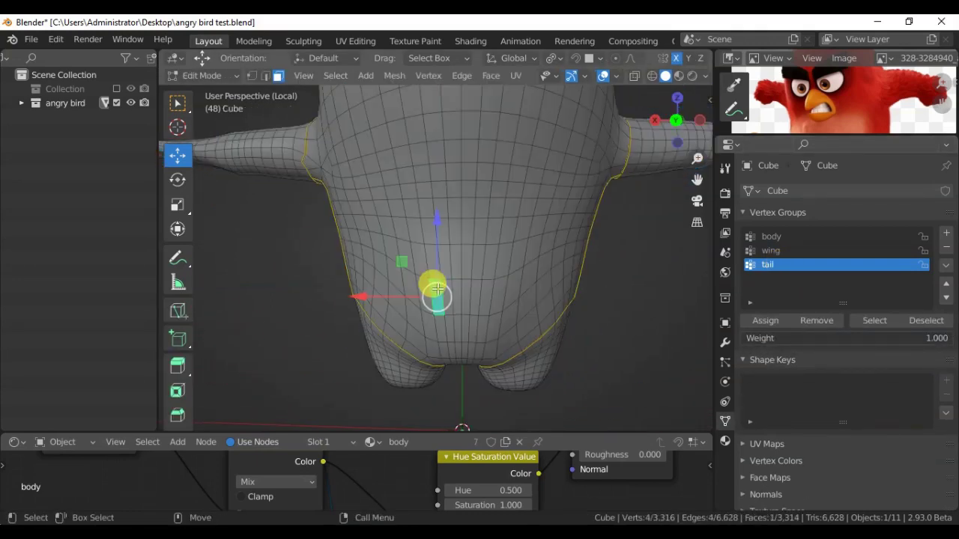
{"action": "mouse_move", "coordinate": [389, 277]}
{"action": "middle_mouse_down"}
{"action": "mouse_move", "coordinate": [394, 300]}
{"action": "mouse_move", "coordinate": [400, 280]}
{"action": "mouse_move", "coordinate": [505, 291]}
{"action": "middle_mouse_up"}
{"action": "left_click", "coordinate": [767, 267]}
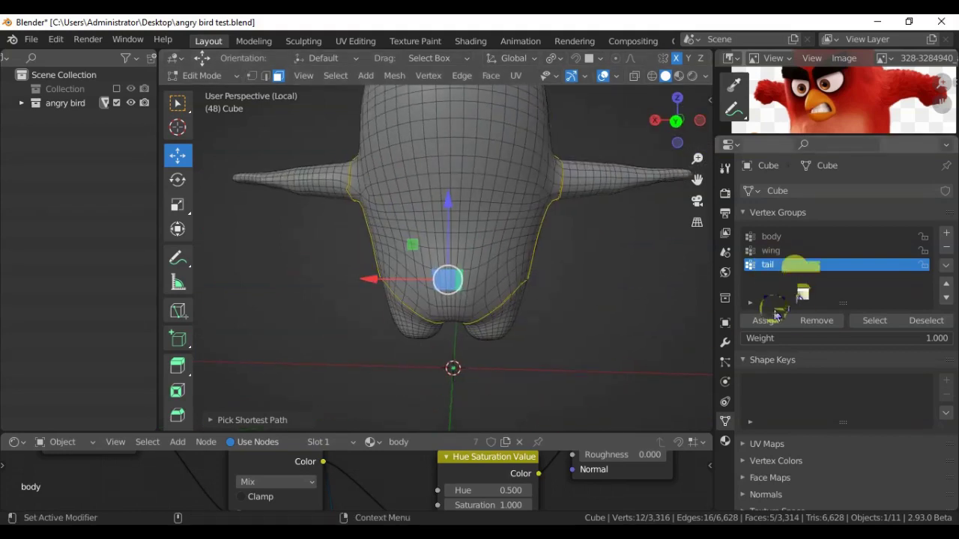
{"action": "left_click", "coordinate": [925, 321]}
{"action": "left_click", "coordinate": [875, 320]}
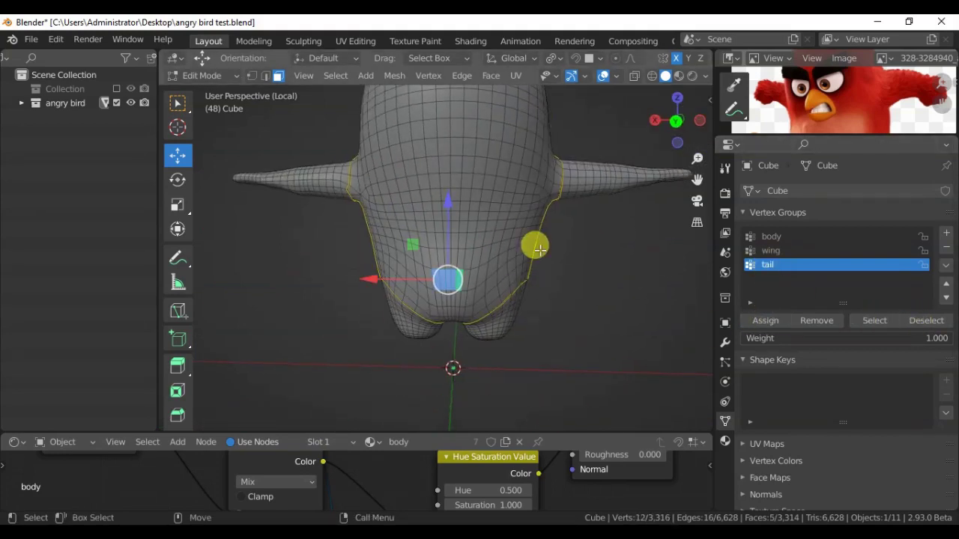
{"action": "middle_click_drag", "start_coordinate": [472, 293], "coordinate": [482, 295]}
{"action": "key", "text": "Tab"}
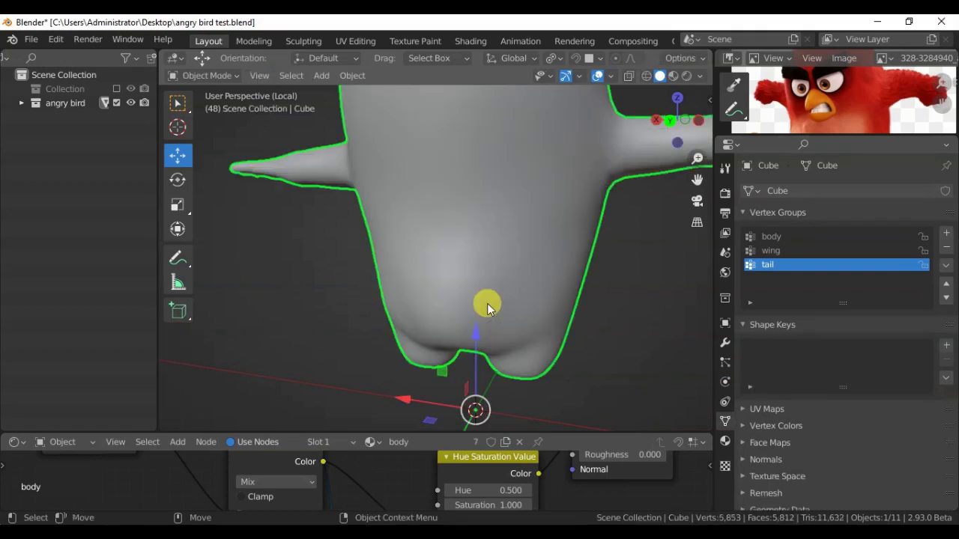
{"action": "key", "text": "ctrl+Tab"}
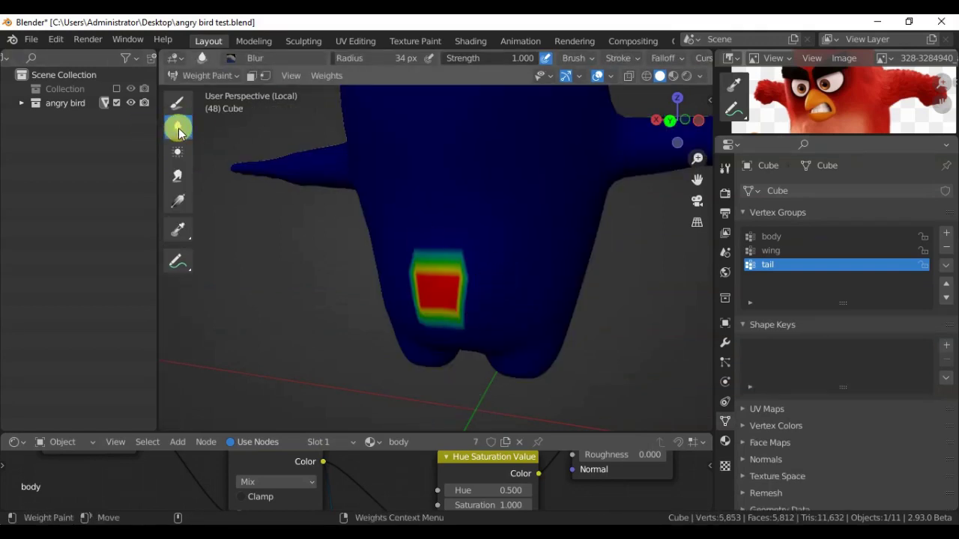
{"action": "mouse_move", "coordinate": [472, 271]}
{"action": "left_mouse_down"}
{"action": "mouse_move", "coordinate": [471, 263]}
{"action": "mouse_move", "coordinate": [422, 278]}
{"action": "left_mouse_up"}
{"action": "middle_click_drag", "start_coordinate": [422, 278], "coordinate": [465, 309]}
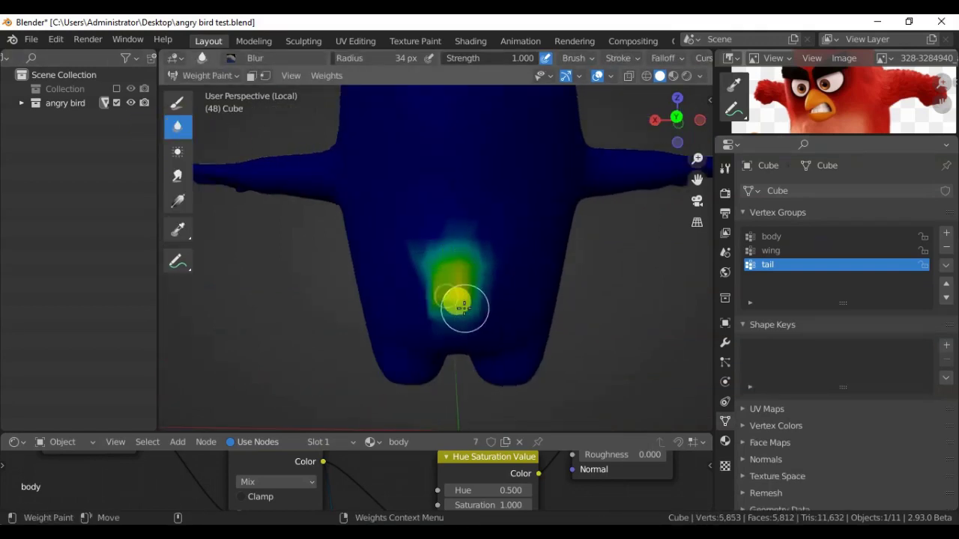
{"action": "key", "text": "ctrl+Tab"}
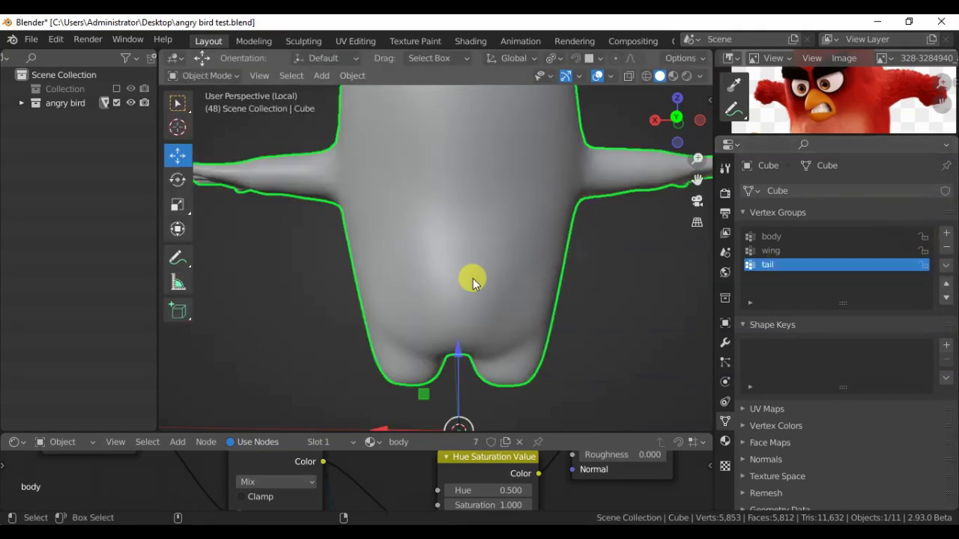
{"action": "key", "text": "ctrl+z"}
{"action": "key", "text": "ctrl+z"}
{"action": "key", "text": "ctrl+z"}
{"action": "key", "text": "ctrl+z"}
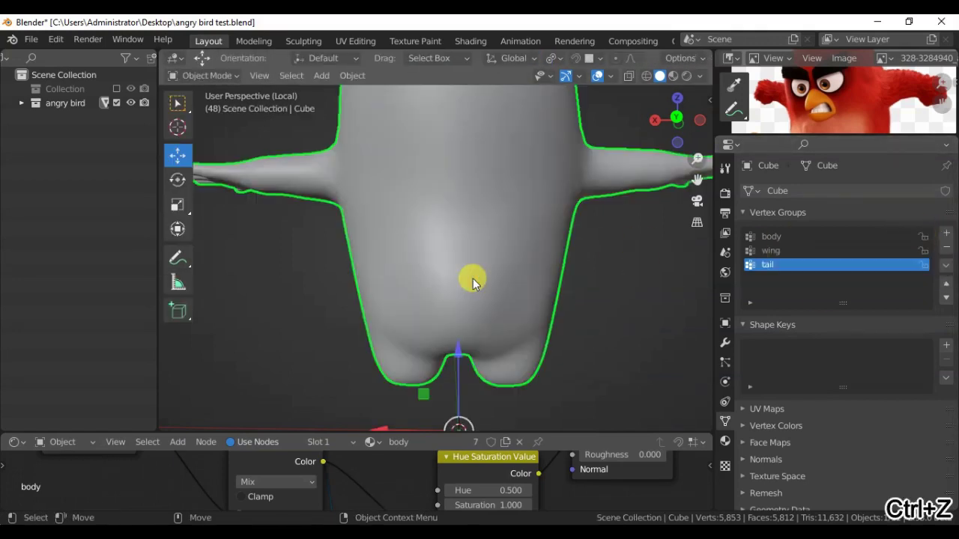
Add a head vertex group and assign a patch of faces atop the head to it.
{"action": "left_click", "coordinate": [946, 233]}
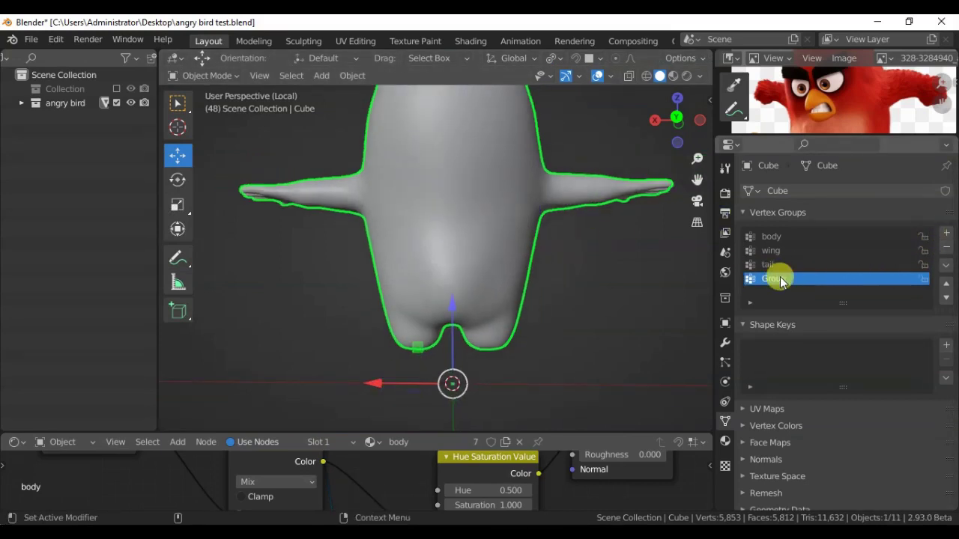
{"action": "key", "text": "Tab"}
{"action": "mouse_move", "coordinate": [427, 285]}
{"action": "middle_mouse_down"}
{"action": "mouse_move", "coordinate": [290, 285]}
{"action": "mouse_move", "coordinate": [428, 236]}
{"action": "mouse_move", "coordinate": [456, 215]}
{"action": "mouse_move", "coordinate": [249, 161]}
{"action": "middle_mouse_up"}
{"action": "left_click", "coordinate": [426, 212], "text": "alt"}
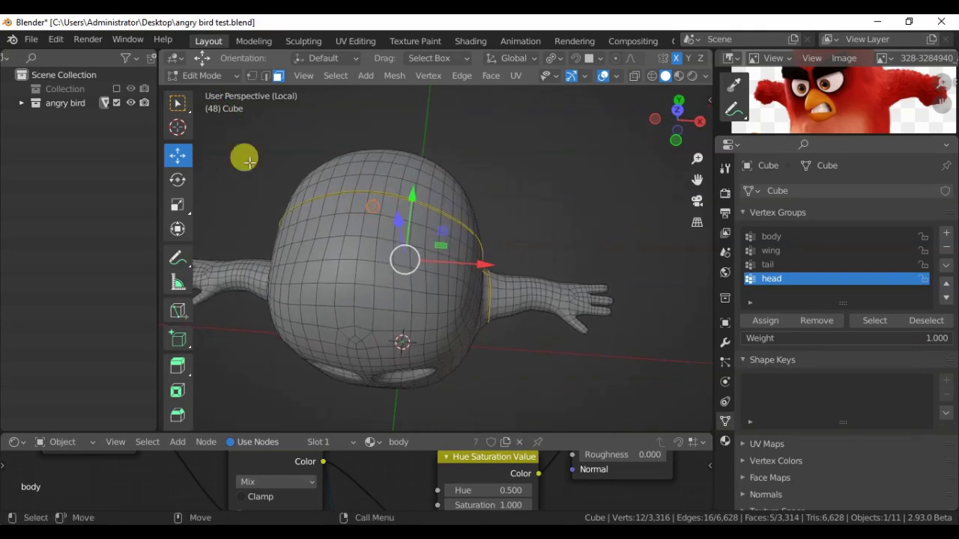
{"action": "mouse_move", "coordinate": [363, 248]}
{"action": "middle_mouse_down"}
{"action": "mouse_move", "coordinate": [385, 242]}
{"action": "mouse_move", "coordinate": [204, 230]}
{"action": "mouse_move", "coordinate": [429, 235]}
{"action": "middle_mouse_up"}
{"action": "left_click", "coordinate": [385, 264]}
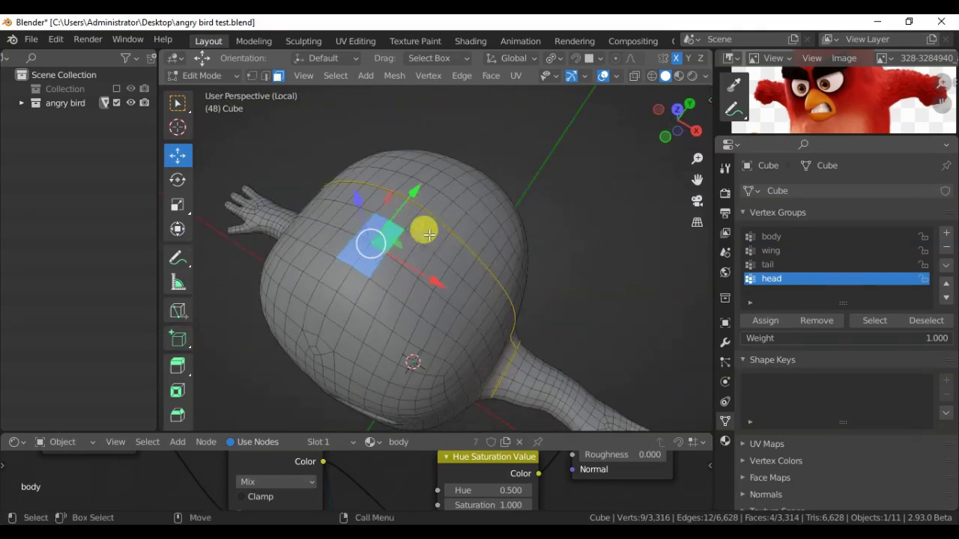
{"action": "left_click", "coordinate": [395, 207], "text": "shift"}
{"action": "mouse_move", "coordinate": [394, 208]}
{"action": "middle_mouse_down"}
{"action": "mouse_move", "coordinate": [469, 267]}
{"action": "mouse_move", "coordinate": [432, 218]}
{"action": "mouse_move", "coordinate": [439, 230]}
{"action": "mouse_move", "coordinate": [412, 231]}
{"action": "middle_mouse_up"}
{"action": "left_click", "coordinate": [370, 209], "text": "shift"}
{"action": "left_click", "coordinate": [926, 321]}
{"action": "left_click", "coordinate": [873, 320]}
{"action": "key", "text": "Tab"}
Preview the tail, wing and body group weights in Weight Paint, then return to Object Mode.
{"action": "key", "text": "ctrl+Tab"}
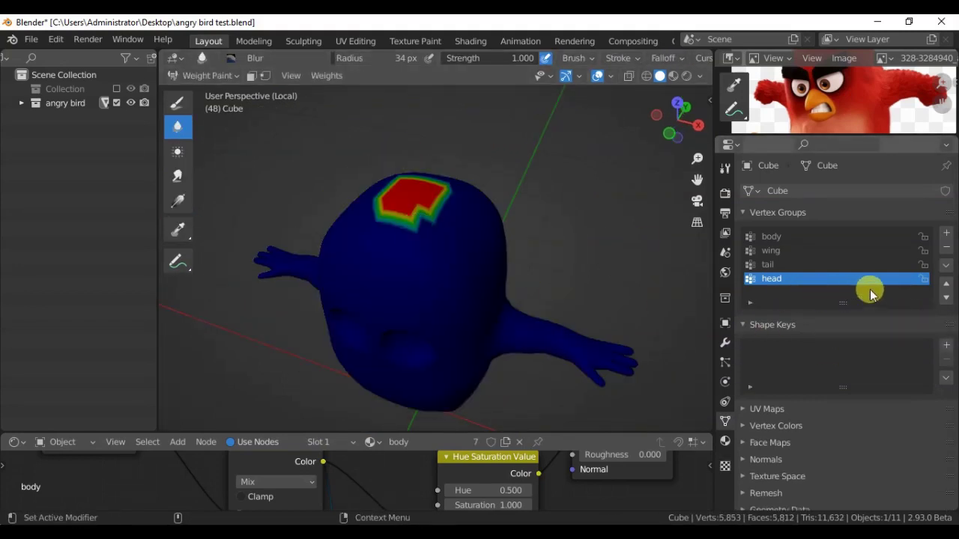
{"action": "left_click", "coordinate": [776, 265]}
{"action": "middle_click_drag", "start_coordinate": [524, 255], "coordinate": [619, 252]}
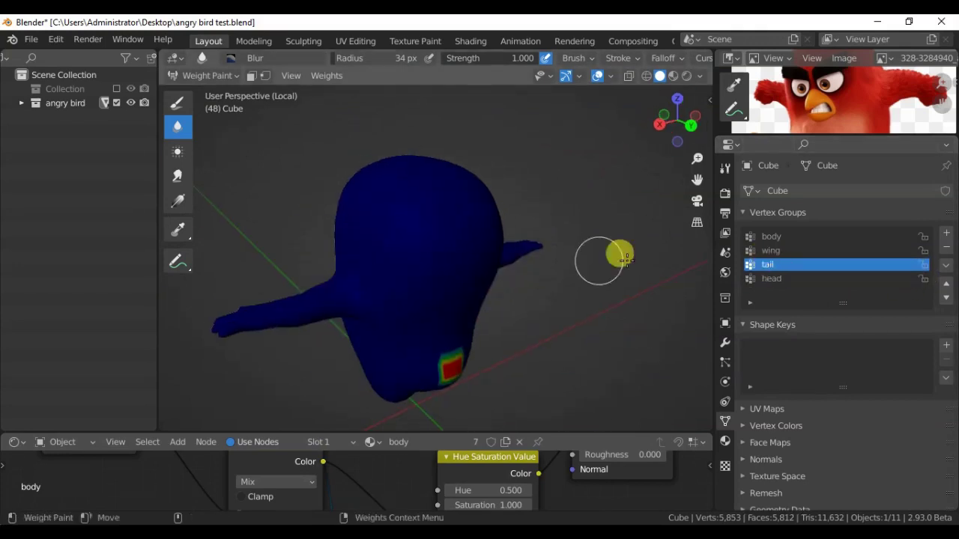
{"action": "left_click", "coordinate": [772, 251]}
{"action": "mouse_move", "coordinate": [389, 270]}
{"action": "middle_mouse_down"}
{"action": "mouse_move", "coordinate": [332, 278]}
{"action": "mouse_move", "coordinate": [404, 278]}
{"action": "middle_mouse_up"}
{"action": "left_click", "coordinate": [772, 237]}
{"action": "mouse_move", "coordinate": [525, 247]}
{"action": "middle_mouse_down"}
{"action": "mouse_move", "coordinate": [563, 248]}
{"action": "mouse_move", "coordinate": [379, 250]}
{"action": "middle_mouse_up"}
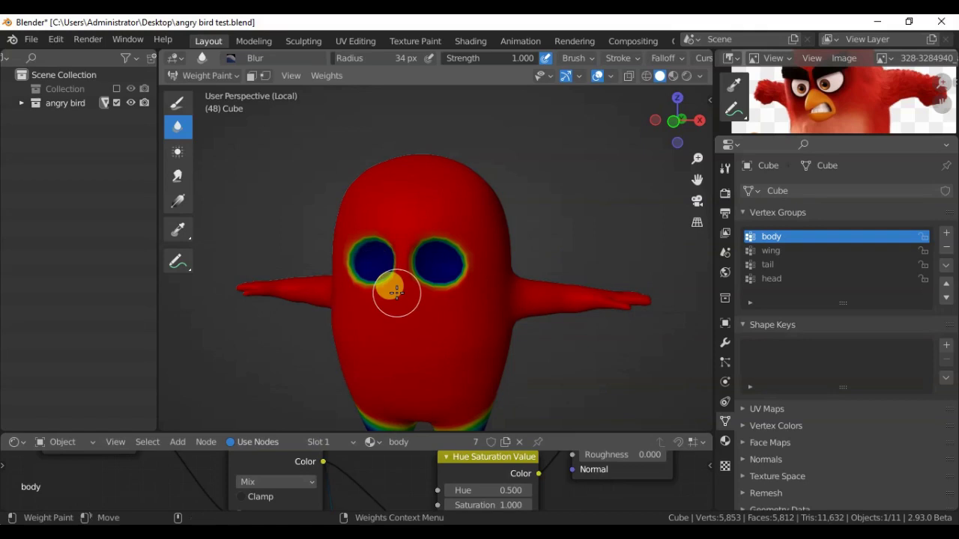
{"action": "mouse_move", "coordinate": [397, 292]}
{"action": "middle_mouse_down"}
{"action": "mouse_move", "coordinate": [524, 310]}
{"action": "mouse_move", "coordinate": [402, 293]}
{"action": "mouse_move", "coordinate": [446, 189]}
{"action": "mouse_move", "coordinate": [497, 212]}
{"action": "mouse_move", "coordinate": [532, 200]}
{"action": "middle_mouse_up"}
{"action": "key", "text": "ctrl+Tab"}
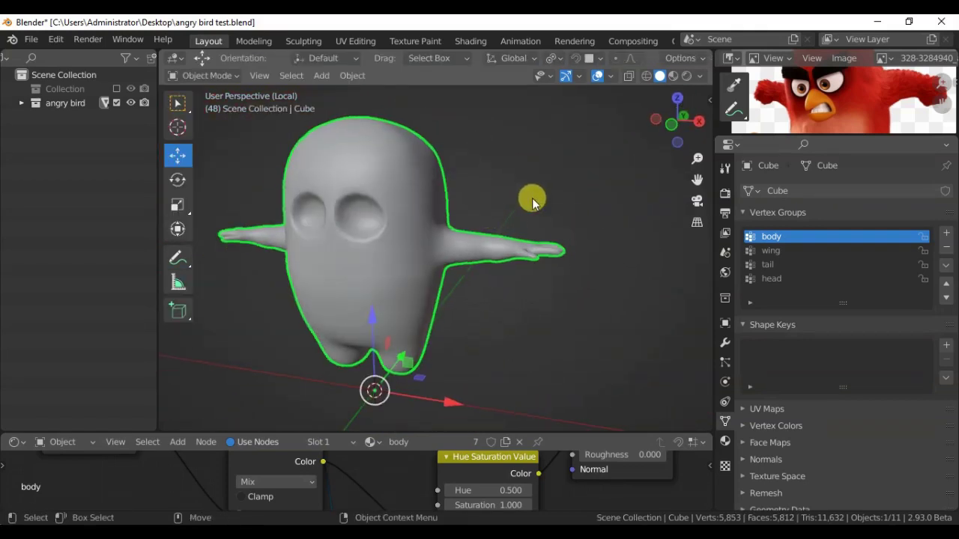
Save the file and exclude the angry bird collection from the scene.
{"action": "left_click", "coordinate": [31, 39]}
{"action": "left_click", "coordinate": [47, 139]}
{"action": "key", "text": "KP_Divide"}
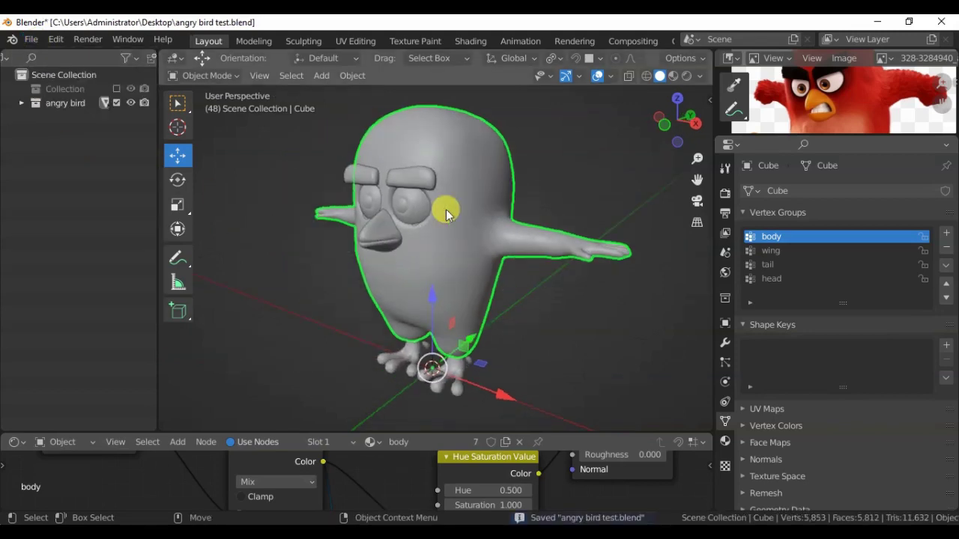
{"action": "middle_click_drag", "start_coordinate": [292, 243], "coordinate": [225, 225]}
{"action": "left_click", "coordinate": [103, 135]}
{"action": "left_click", "coordinate": [116, 102]}
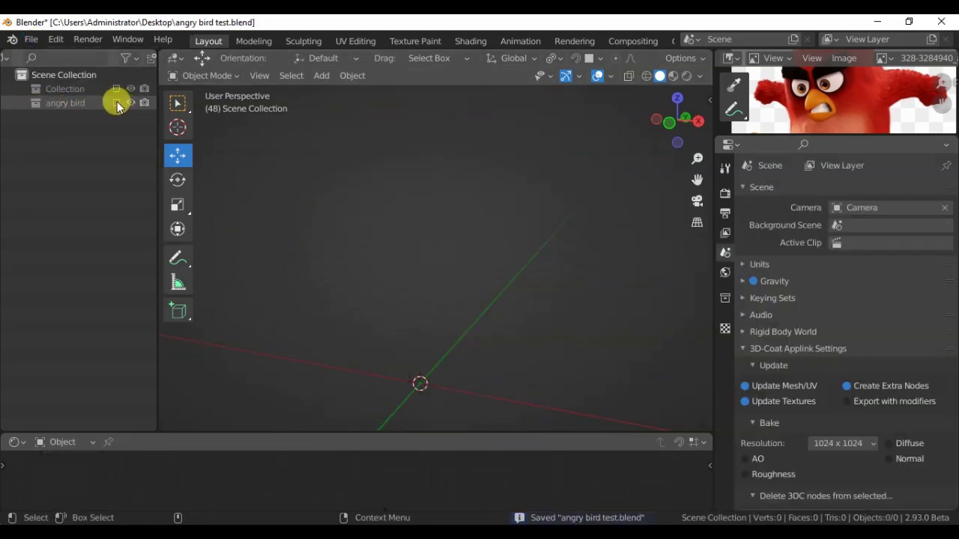
Create a new 'feather' collection and add a plane to it.
{"action": "right_click", "coordinate": [65, 152]}
{"action": "left_click", "coordinate": [64, 155]}
{"action": "type", "text": "feather"}
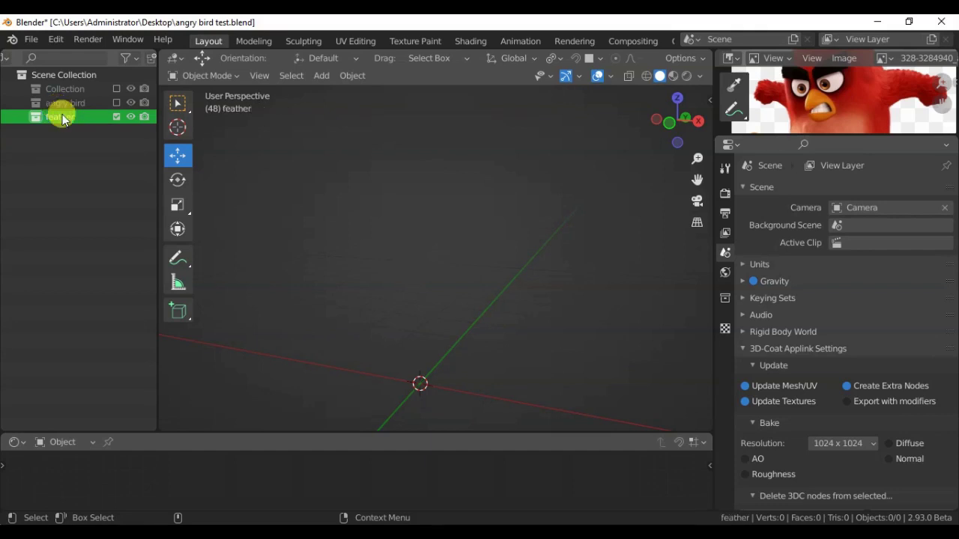
{"action": "left_click", "coordinate": [322, 75]}
{"action": "left_click", "coordinate": [497, 89]}
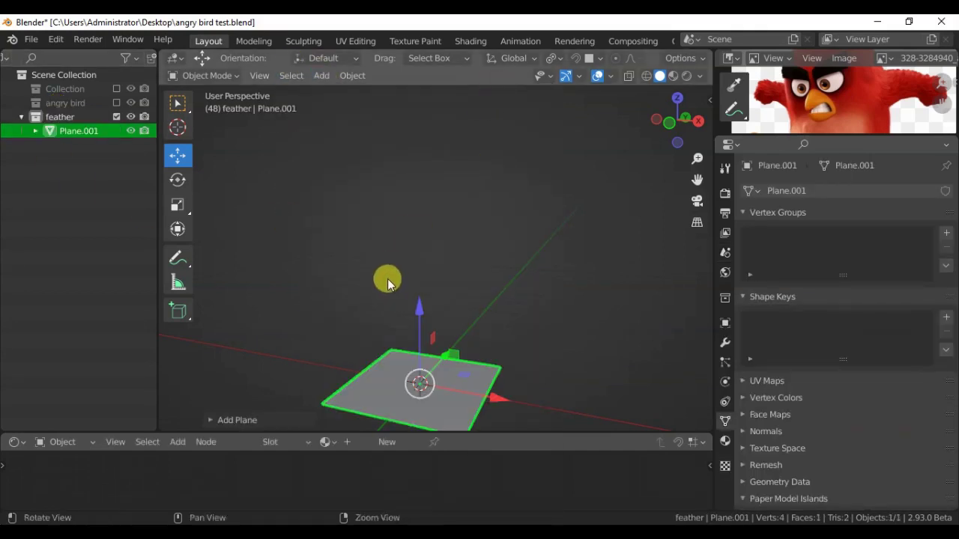
Stand the plane upright, narrow it sideways and stretch its top edge upward.
{"action": "middle_click_drag", "start_coordinate": [387, 283], "coordinate": [343, 278]}
{"action": "key", "text": "Tab"}
{"action": "left_click", "coordinate": [178, 180]}
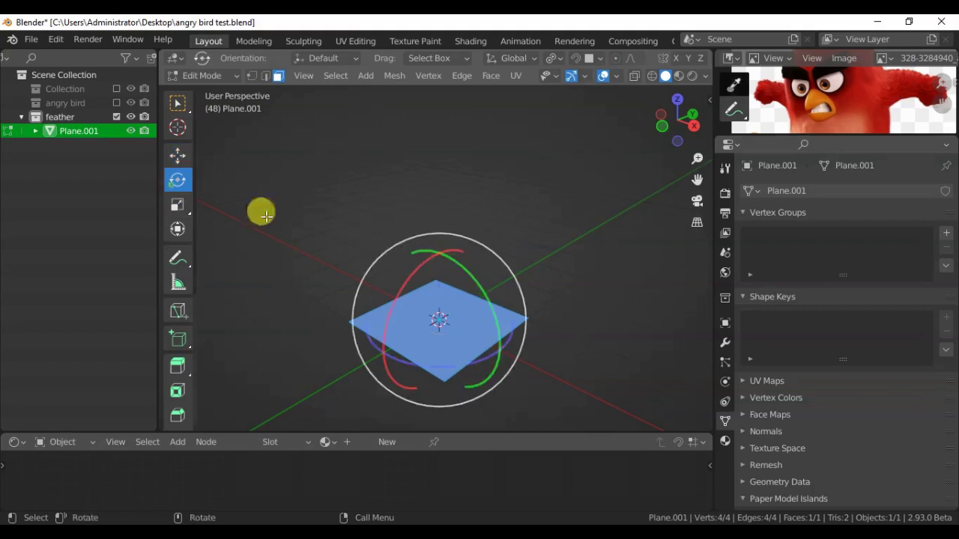
{"action": "mouse_move", "coordinate": [410, 264]}
{"action": "left_mouse_down"}
{"action": "mouse_move", "coordinate": [424, 268]}
{"action": "mouse_move", "coordinate": [385, 285]}
{"action": "left_mouse_up"}
{"action": "key", "text": "ctrl+z"}
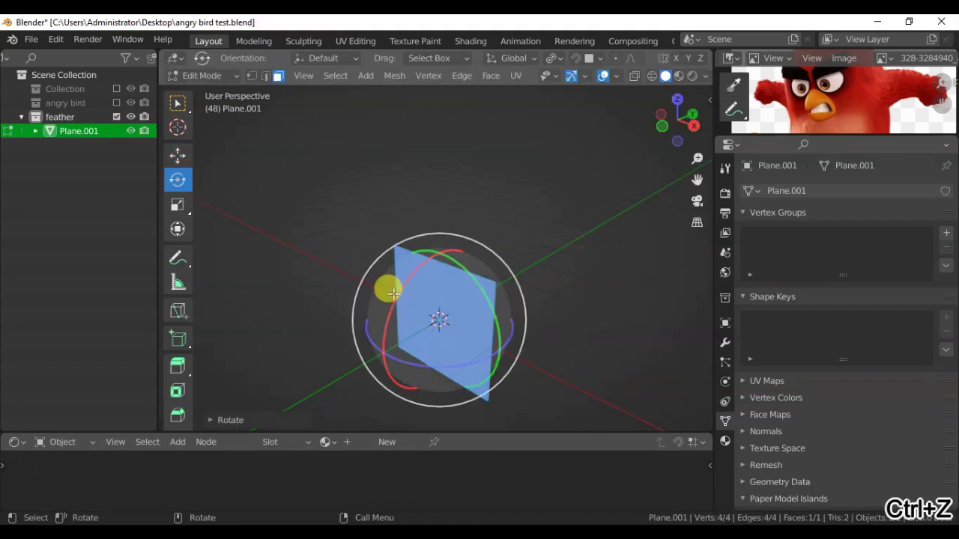
{"action": "left_click", "coordinate": [178, 155]}
{"action": "middle_click_drag", "start_coordinate": [310, 214], "coordinate": [381, 184]}
{"action": "mouse_move", "coordinate": [396, 272]}
{"action": "left_mouse_down"}
{"action": "mouse_move", "coordinate": [399, 236]}
{"action": "mouse_move", "coordinate": [384, 206]}
{"action": "left_mouse_up"}
{"action": "left_click", "coordinate": [177, 204]}
{"action": "left_click_drag", "start_coordinate": [470, 276], "coordinate": [439, 291]}
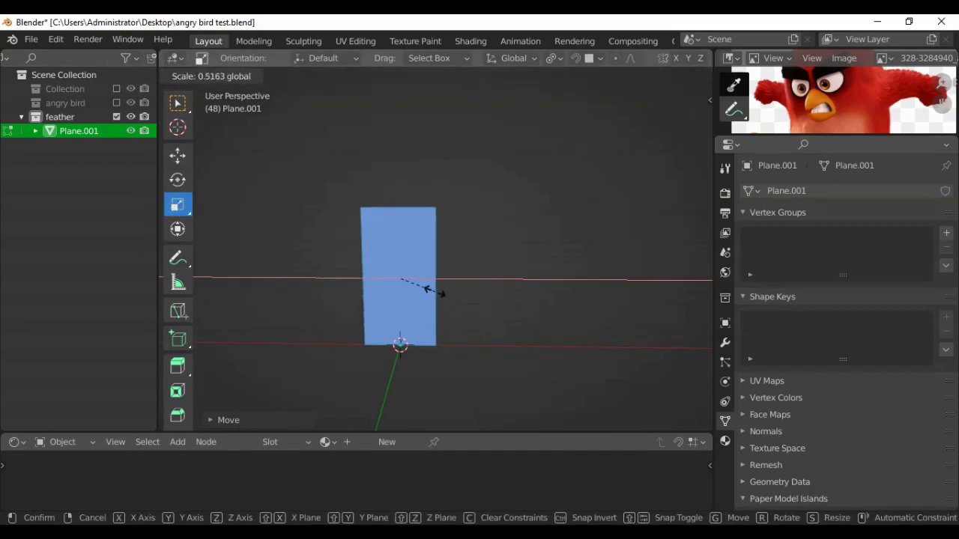
{"action": "left_click", "coordinate": [178, 154]}
{"action": "left_click_drag", "start_coordinate": [400, 206], "coordinate": [395, 116]}
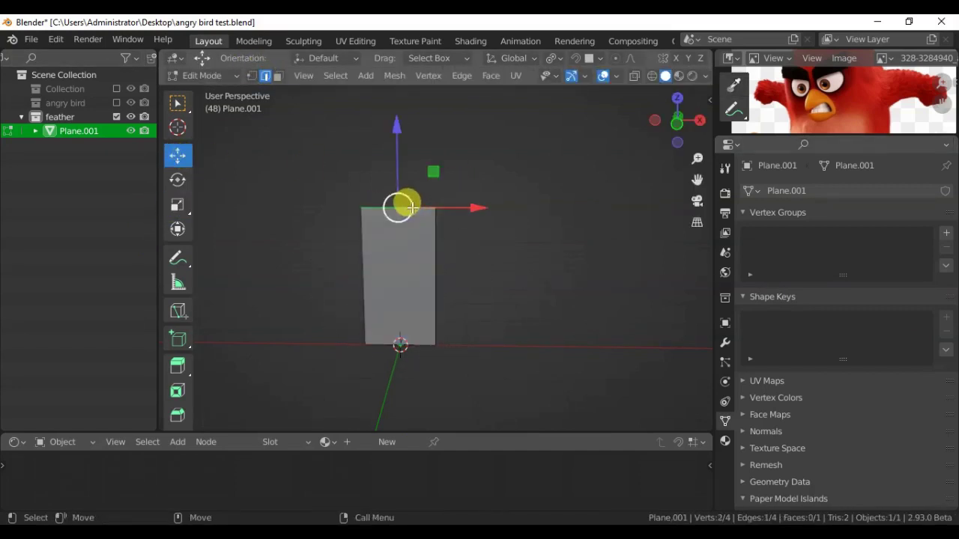
{"action": "middle_click_drag", "start_coordinate": [396, 115], "coordinate": [407, 225]}
{"action": "scroll", "coordinate": [182, 338], "scroll_direction": "down", "scroll_amount": 5}
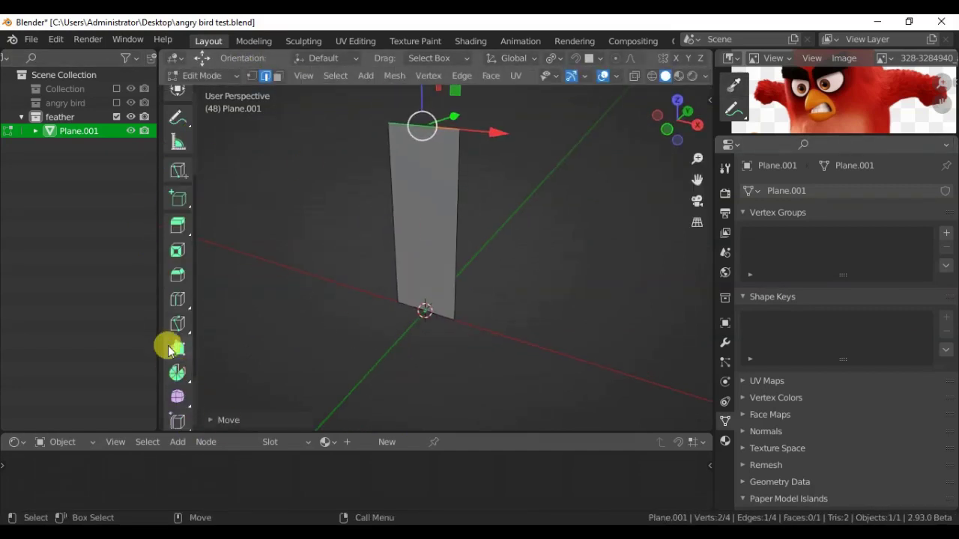
Loop-cut the plane into 10 faces, two columns by five rows.
{"action": "left_click", "coordinate": [177, 304]}
{"action": "left_click", "coordinate": [406, 251]}
{"action": "left_click", "coordinate": [229, 420]}
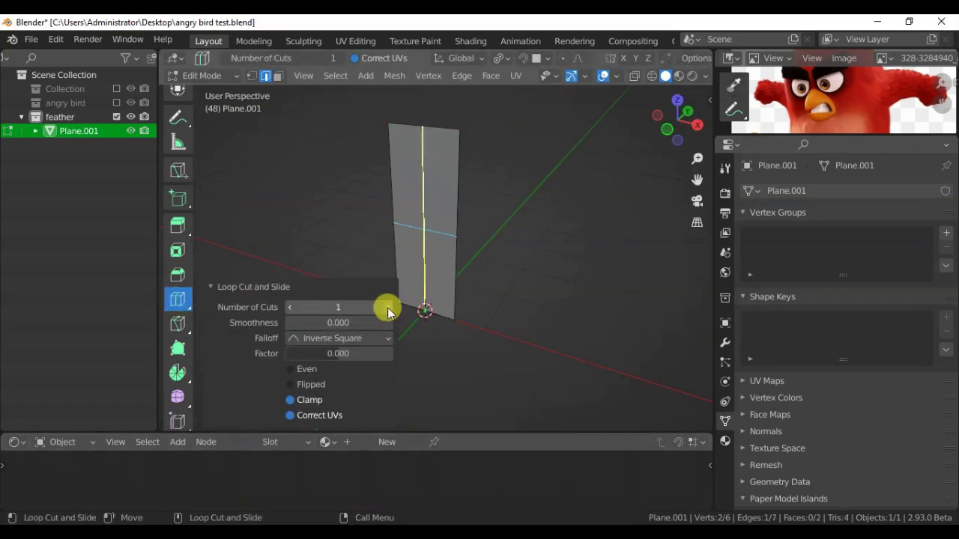
{"action": "left_click", "coordinate": [394, 216]}
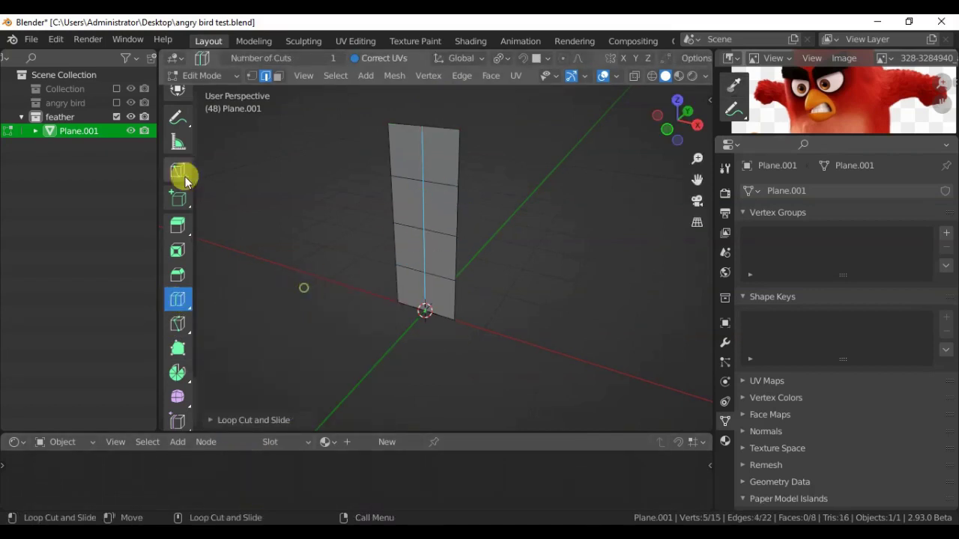
{"action": "key", "text": "Tab"}
{"action": "middle_click_drag", "start_coordinate": [270, 232], "coordinate": [375, 215]}
{"action": "key", "text": "Tab"}
{"action": "key", "text": "3"}
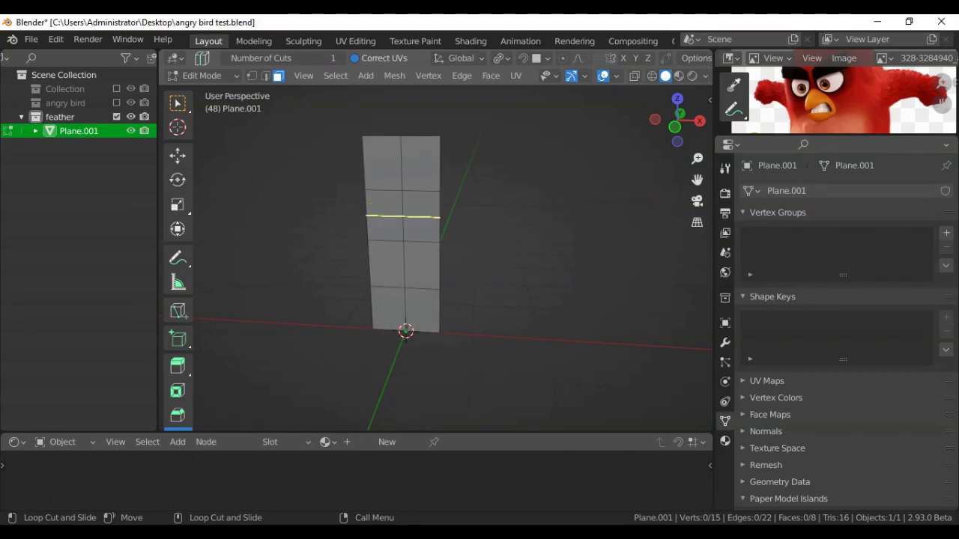
{"action": "left_click", "coordinate": [382, 216]}
{"action": "key", "text": "ctrl+l"}
{"action": "left_click", "coordinate": [278, 76]}
Assign the 'blaqck feather' material to the plane and view it in Rendered shading.
{"action": "left_click", "coordinate": [725, 440]}
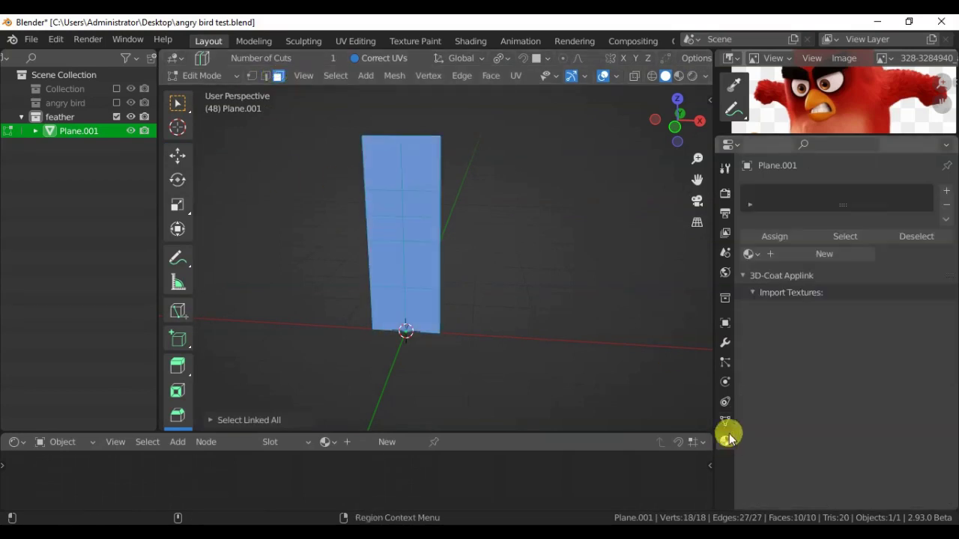
{"action": "left_click", "coordinate": [837, 255]}
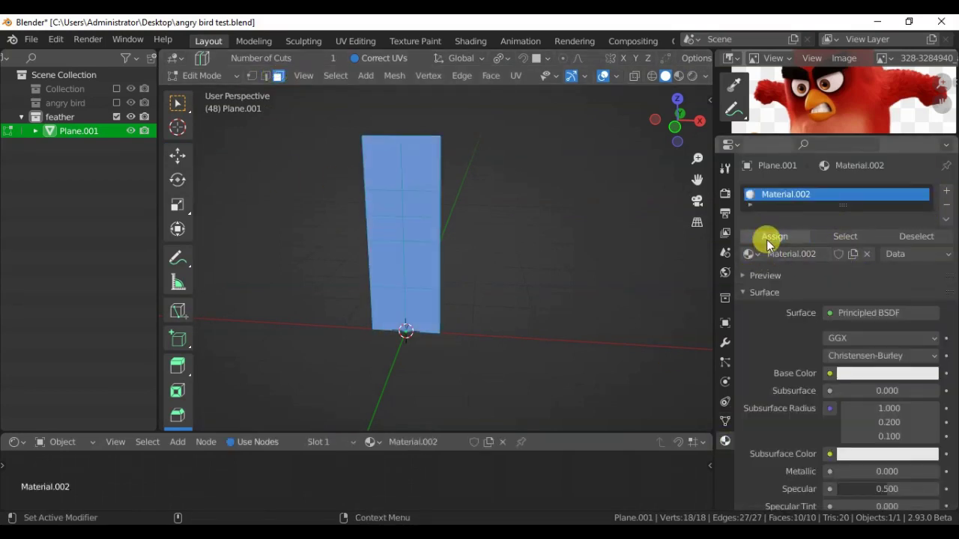
{"action": "left_click", "coordinate": [750, 254]}
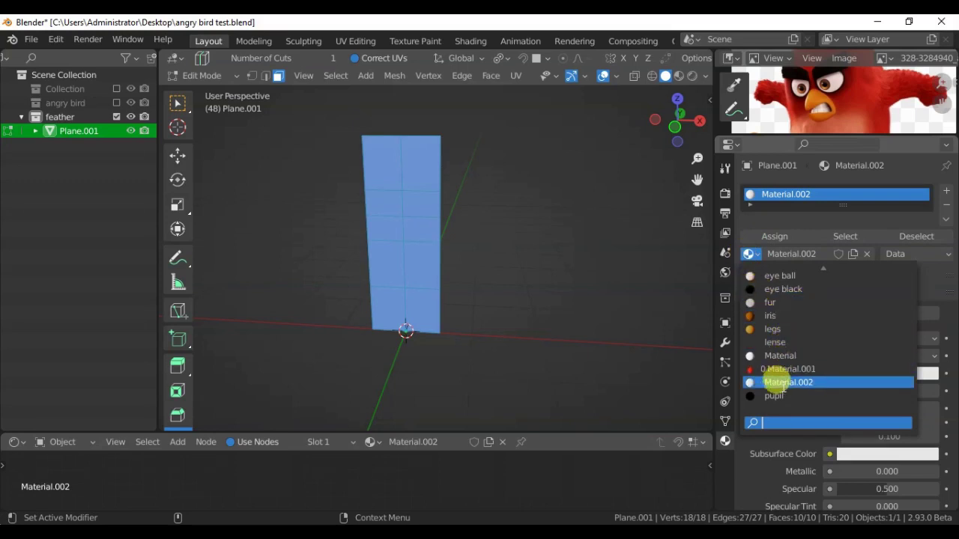
{"action": "scroll", "coordinate": [772, 283], "scroll_direction": "up", "scroll_amount": 3}
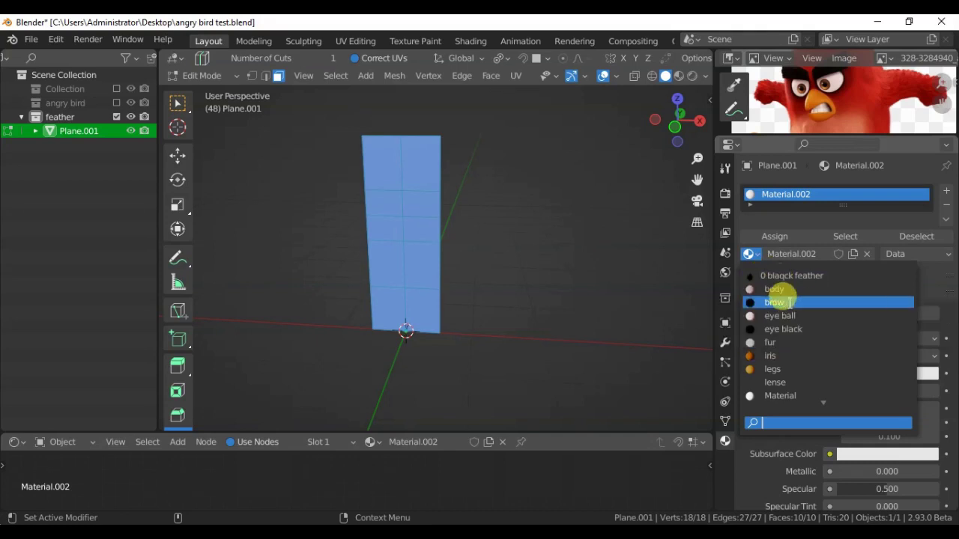
{"action": "left_click", "coordinate": [772, 275]}
{"action": "key", "text": "Tab"}
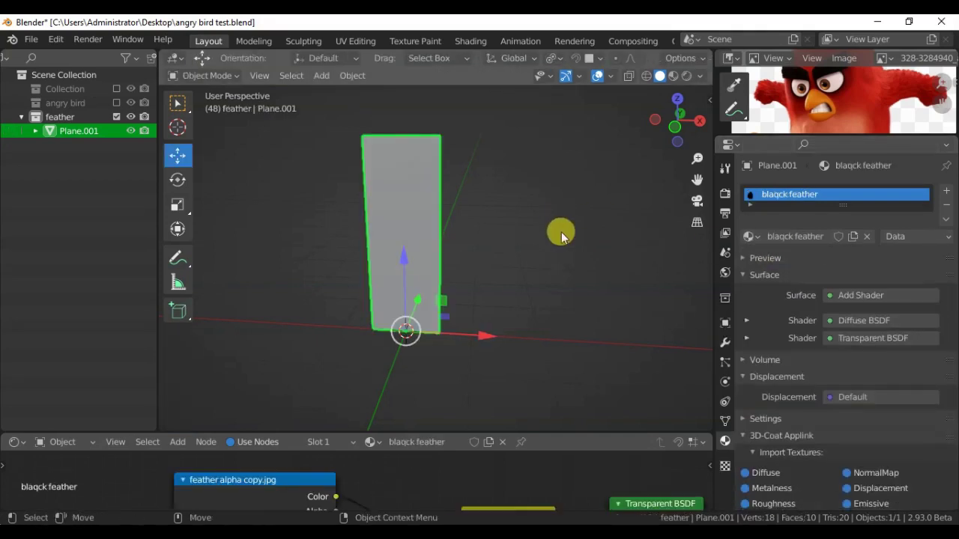
{"action": "left_click", "coordinate": [688, 75]}
Reselect the feather plane in Edit Mode and switch to the UV Editing workspace.
{"action": "left_click", "coordinate": [331, 168]}
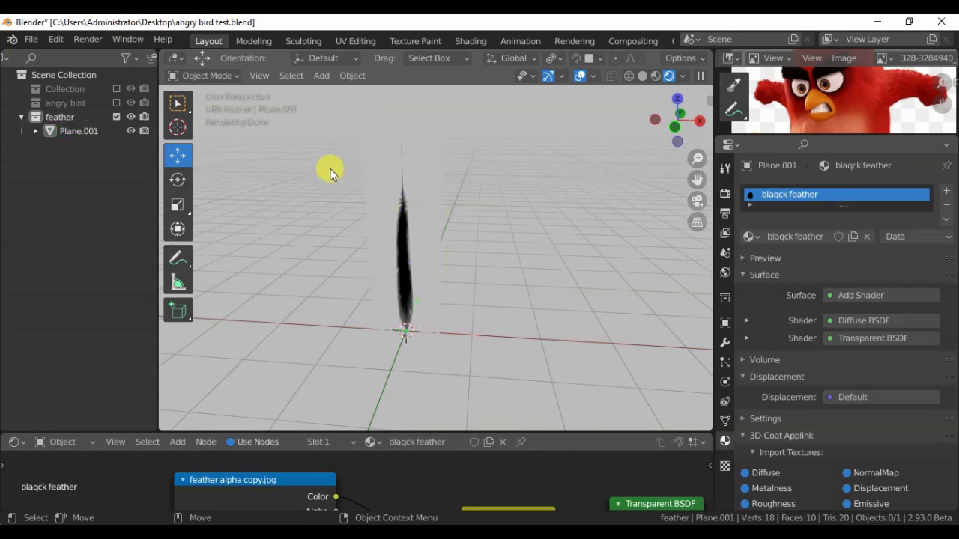
{"action": "left_click", "coordinate": [386, 188]}
{"action": "key", "text": "Tab"}
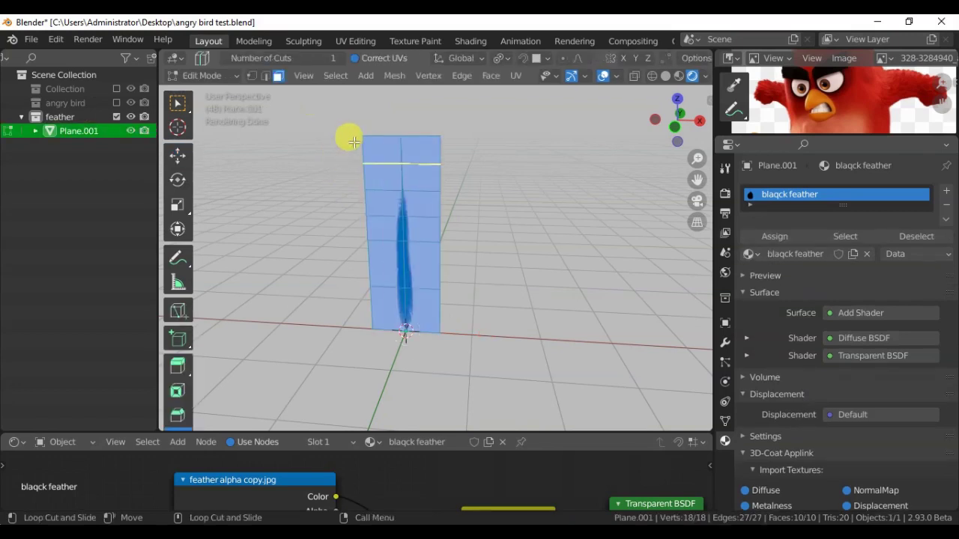
{"action": "left_click", "coordinate": [355, 40]}
Select all UVs, scale them narrower and shorter, and slide them down over the feather image.
{"action": "left_click_drag", "start_coordinate": [72, 171], "coordinate": [381, 455]}
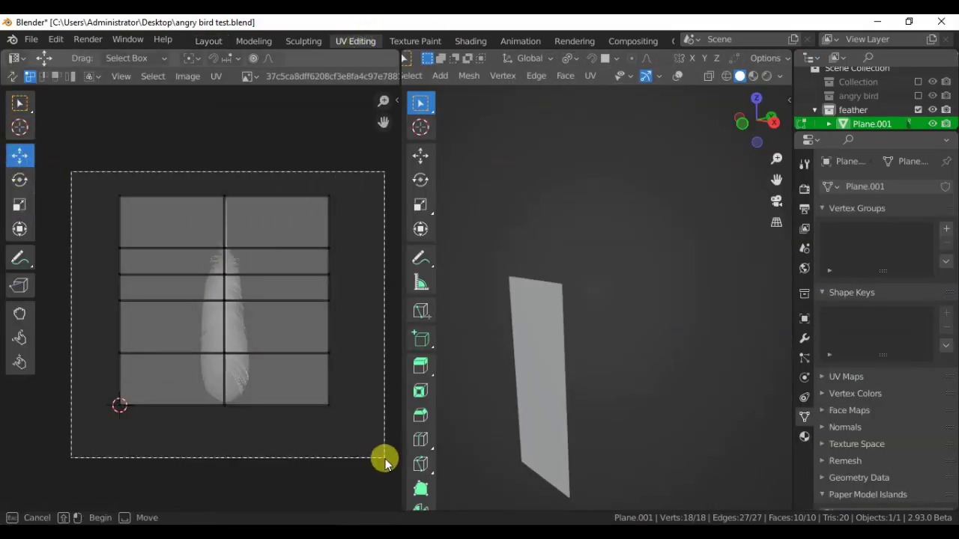
{"action": "middle_click_drag", "start_coordinate": [569, 315], "coordinate": [632, 220]}
{"action": "left_click", "coordinate": [767, 76]}
{"action": "middle_click_drag", "start_coordinate": [555, 275], "coordinate": [317, 273]}
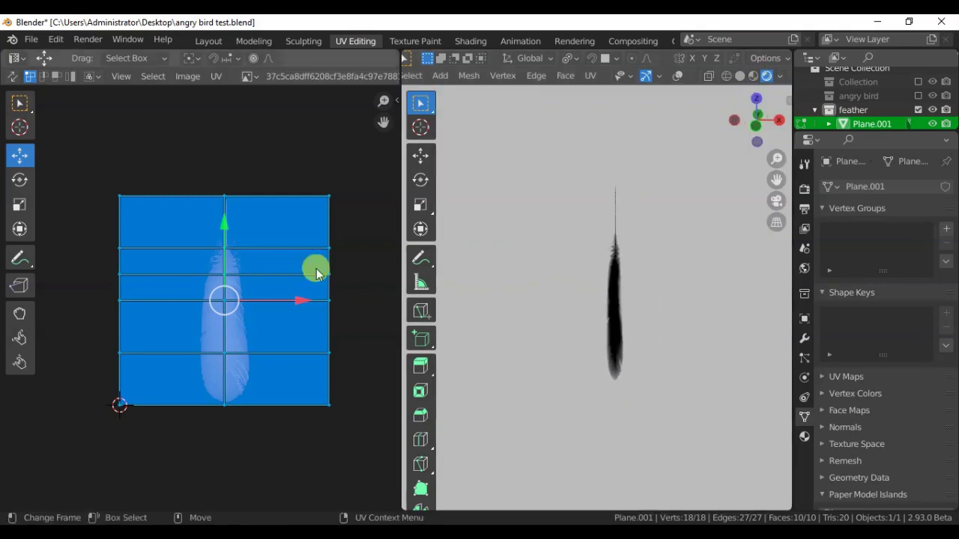
{"action": "left_click", "coordinate": [19, 208]}
{"action": "left_click_drag", "start_coordinate": [299, 300], "coordinate": [239, 299]}
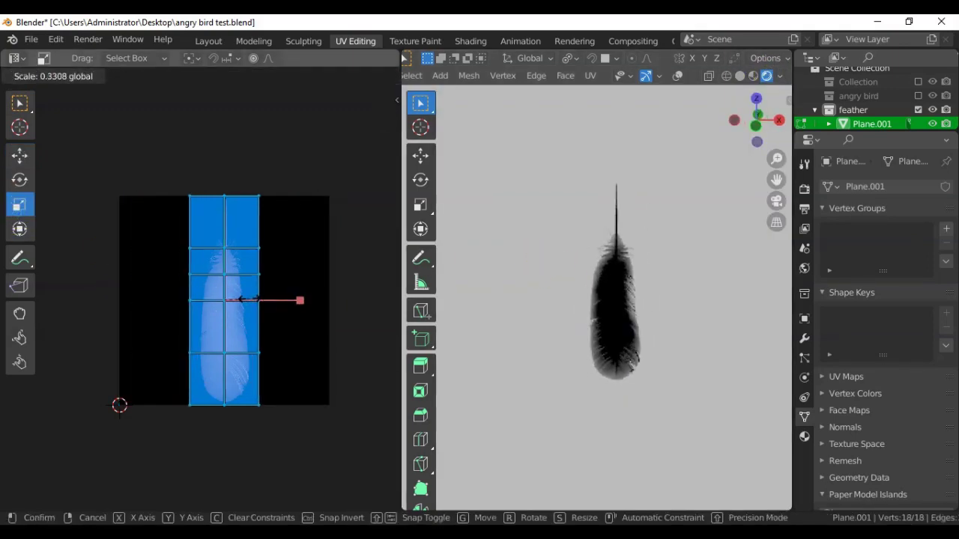
{"action": "left_click_drag", "start_coordinate": [222, 194], "coordinate": [223, 251]}
{"action": "left_click", "coordinate": [20, 156]}
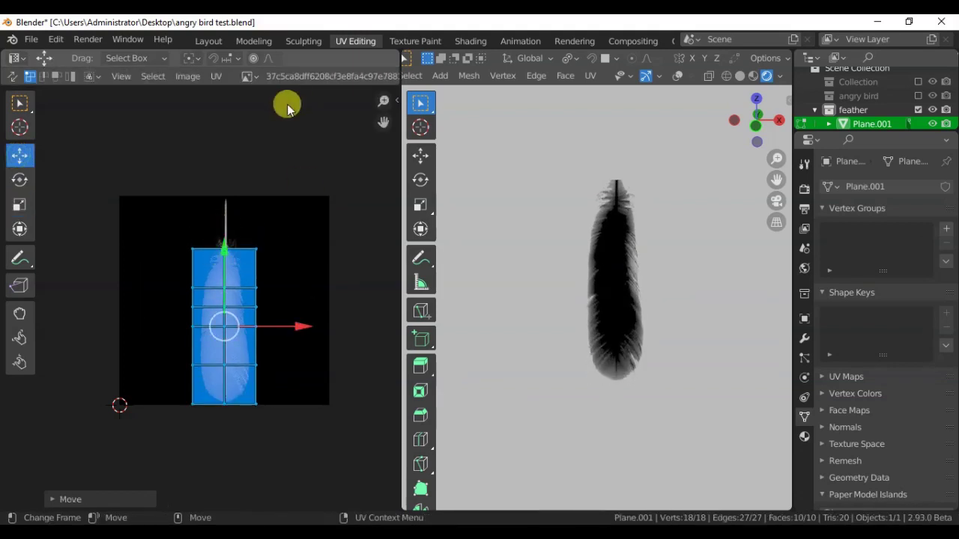
Return to the Layout workspace and reselect the feather plane.
{"action": "left_click", "coordinate": [208, 40]}
{"action": "left_click", "coordinate": [322, 161]}
{"action": "left_click", "coordinate": [417, 155]}
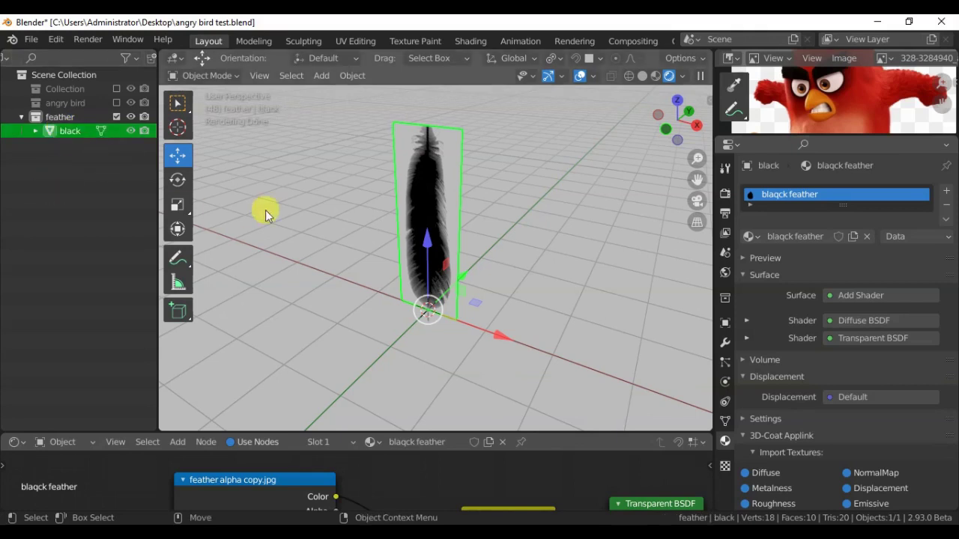
Duplicate the feather plane and name the copy 'red'.
{"action": "key", "text": "ctrl+d"}
{"action": "double_click", "coordinate": [78, 145]}
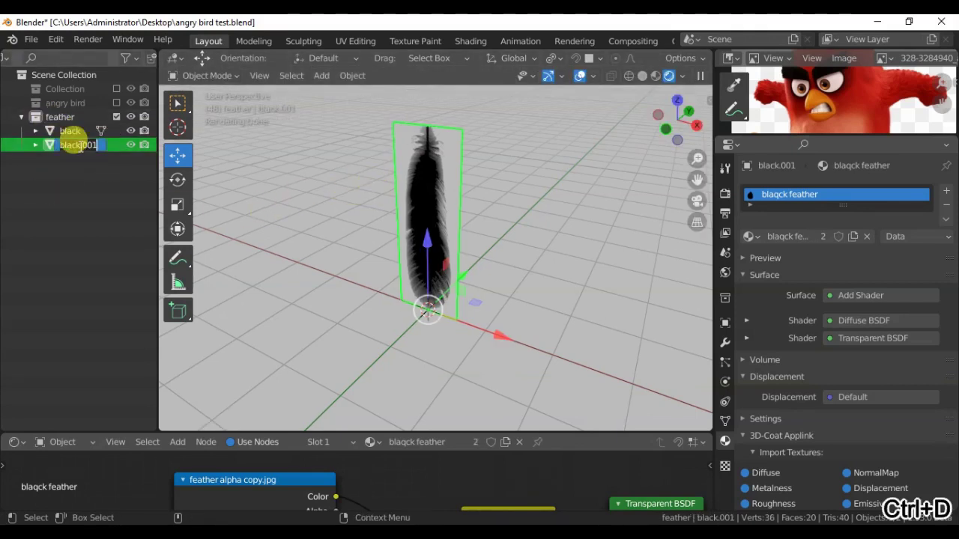
{"action": "type", "text": "red"}
{"action": "key", "text": "Return"}
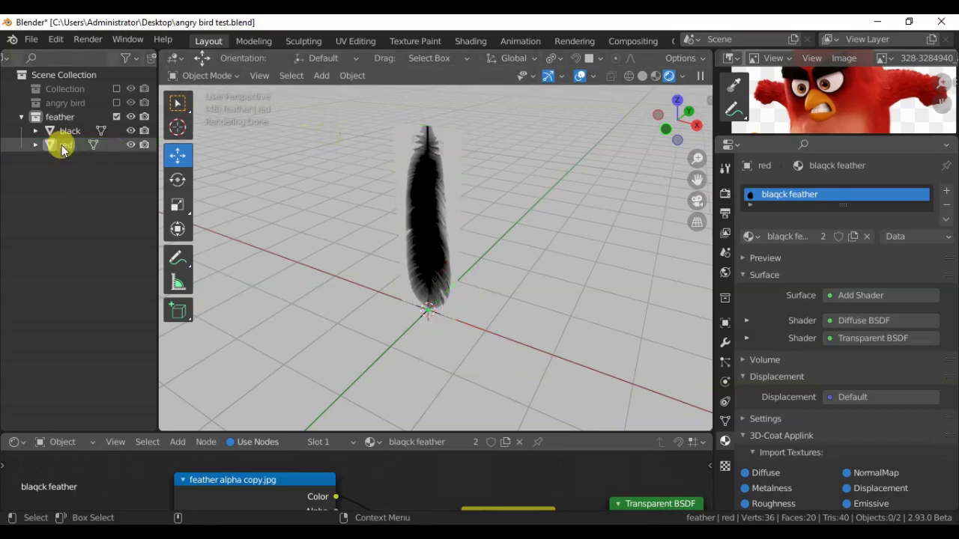
Open and close Preferences, then add an empty material slot to red in Edit Mode.
{"action": "left_click", "coordinate": [55, 39]}
{"action": "left_click", "coordinate": [79, 237]}
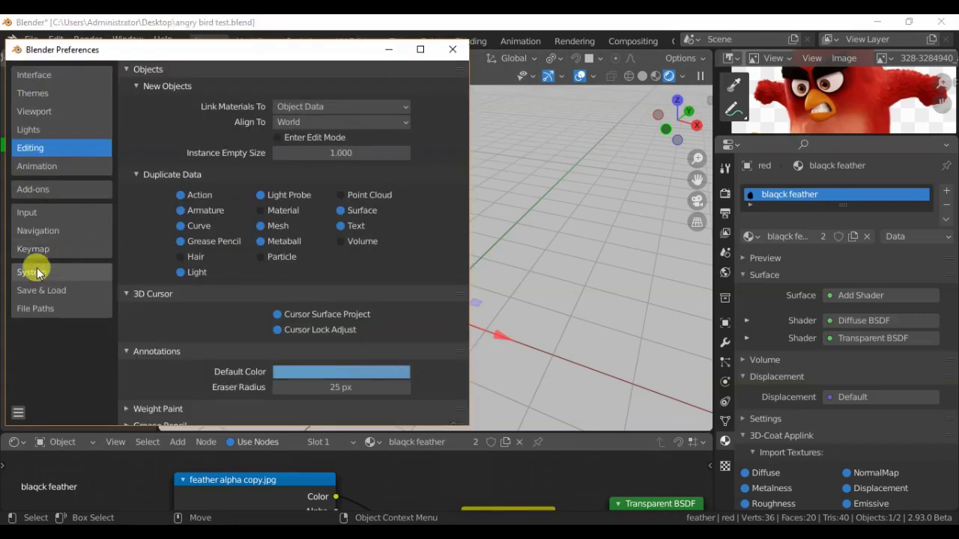
{"action": "left_click", "coordinate": [452, 49]}
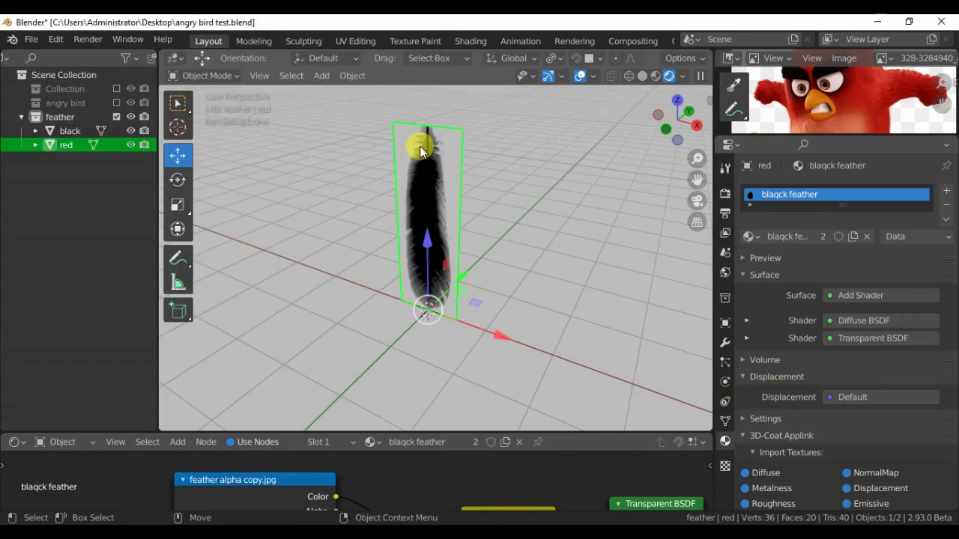
{"action": "key", "text": "Tab"}
{"action": "left_click", "coordinate": [947, 192]}
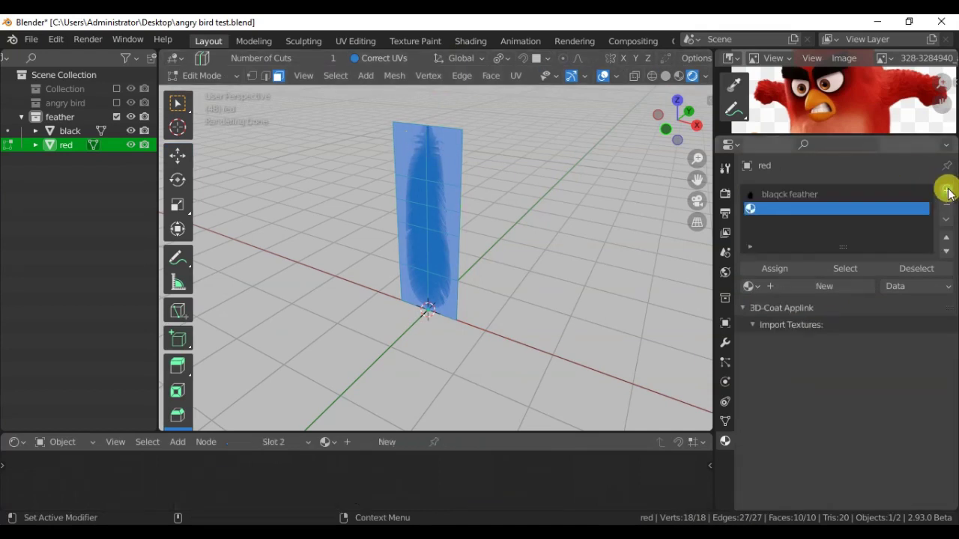
Assign the feather-textured Material.001 to red's new slot and return to Object Mode.
{"action": "left_click", "coordinate": [829, 286]}
{"action": "left_click", "coordinate": [792, 194]}
{"action": "left_click", "coordinate": [810, 210]}
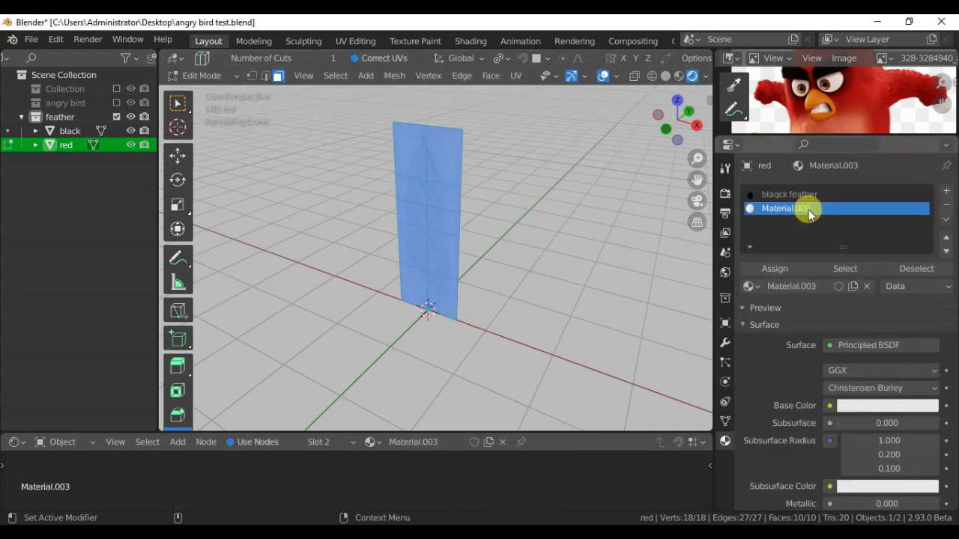
{"action": "left_click", "coordinate": [748, 286]}
{"action": "left_click", "coordinate": [756, 348]}
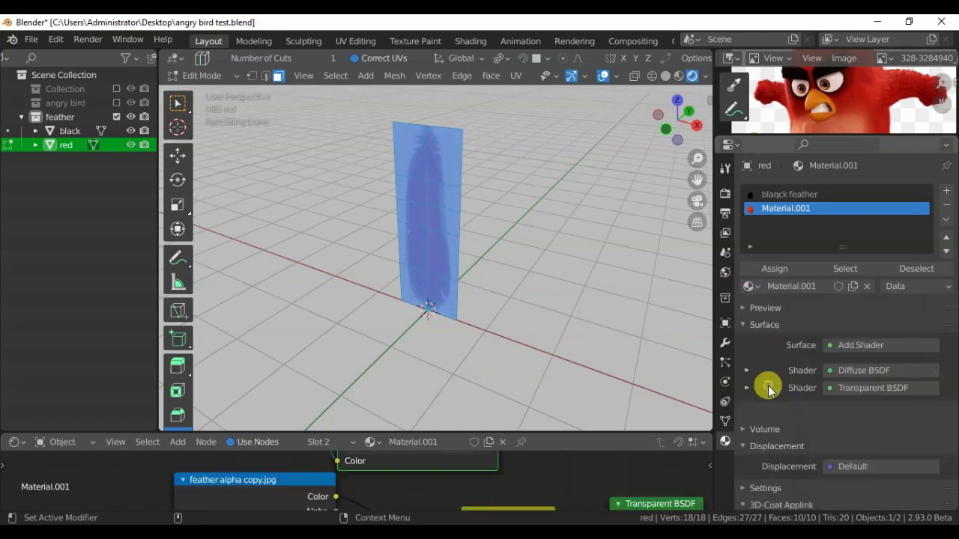
{"action": "key", "text": "Tab"}
Move the image texture node in the node editor, then collapse the feather collection.
{"action": "left_click", "coordinate": [295, 149]}
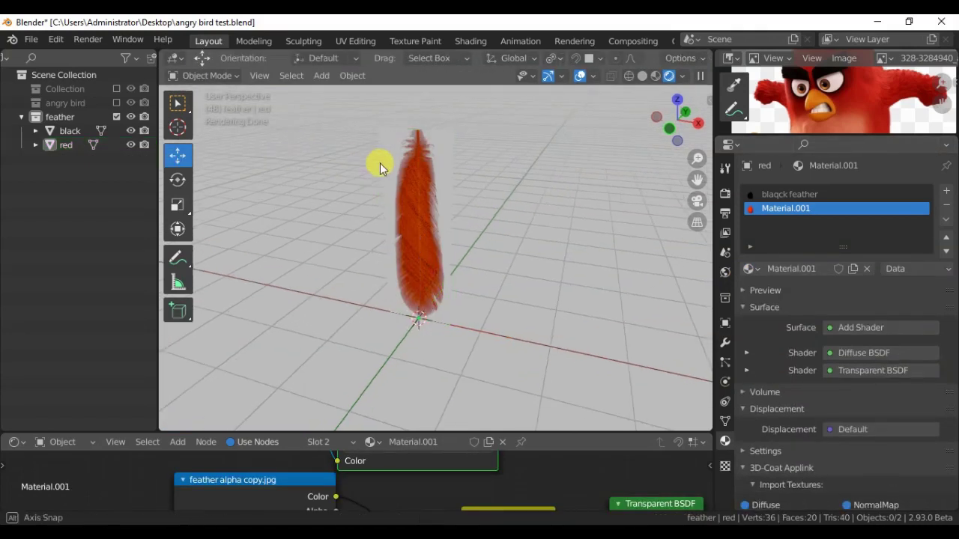
{"action": "mouse_move", "coordinate": [380, 162]}
{"action": "middle_mouse_down"}
{"action": "mouse_move", "coordinate": [499, 154]}
{"action": "mouse_move", "coordinate": [462, 167]}
{"action": "middle_mouse_up"}
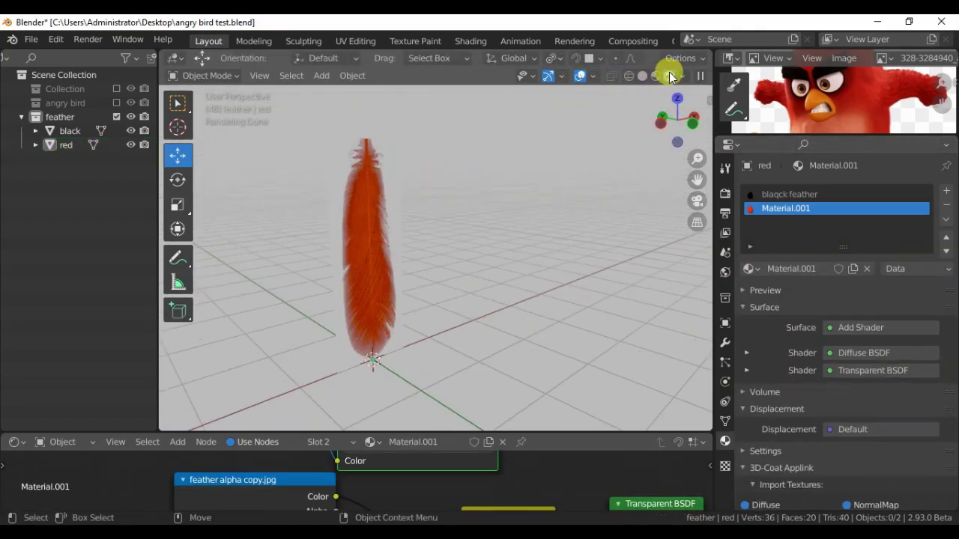
{"action": "left_click", "coordinate": [367, 188]}
{"action": "left_click", "coordinate": [257, 424]}
{"action": "left_click_drag", "start_coordinate": [257, 433], "coordinate": [306, 175]}
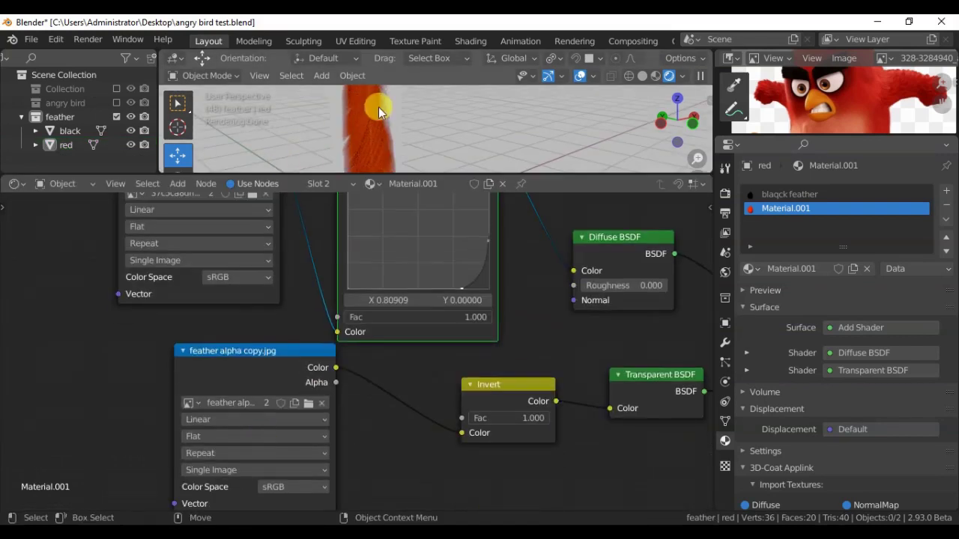
{"action": "left_click", "coordinate": [379, 113]}
{"action": "left_click_drag", "start_coordinate": [286, 382], "coordinate": [194, 428]}
{"action": "scroll", "coordinate": [398, 296], "scroll_direction": "down", "scroll_amount": 3}
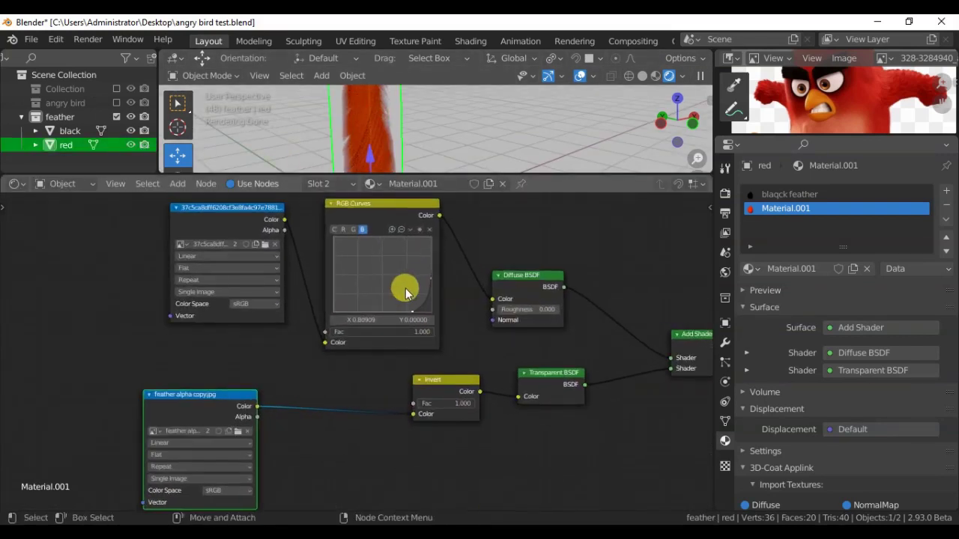
{"action": "mouse_move", "coordinate": [385, 180]}
{"action": "left_mouse_down"}
{"action": "mouse_move", "coordinate": [375, 274]}
{"action": "mouse_move", "coordinate": [390, 408]}
{"action": "left_mouse_up"}
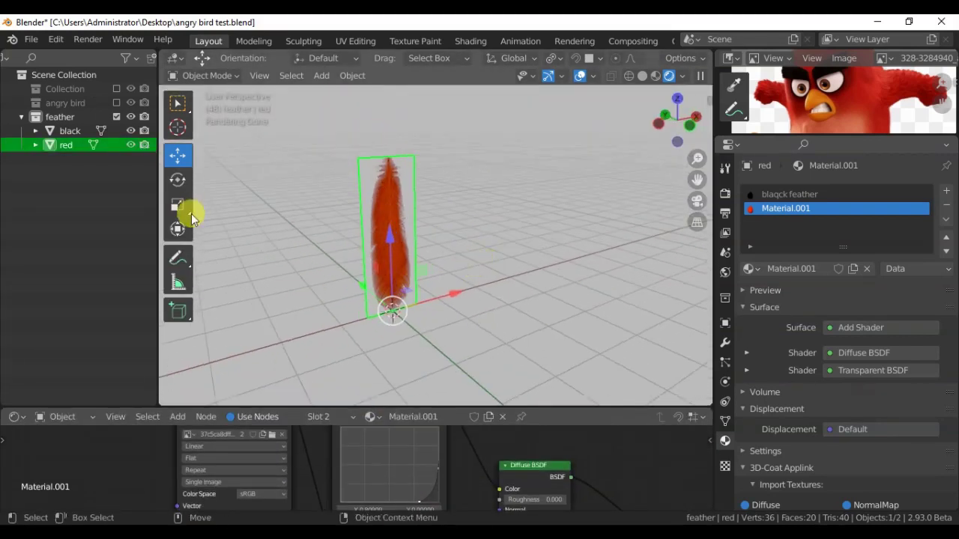
{"action": "left_click", "coordinate": [21, 117]}
Exclude the feather collection, save, restore the angry bird collection in Solid shading, and select the body.
{"action": "left_click", "coordinate": [116, 117]}
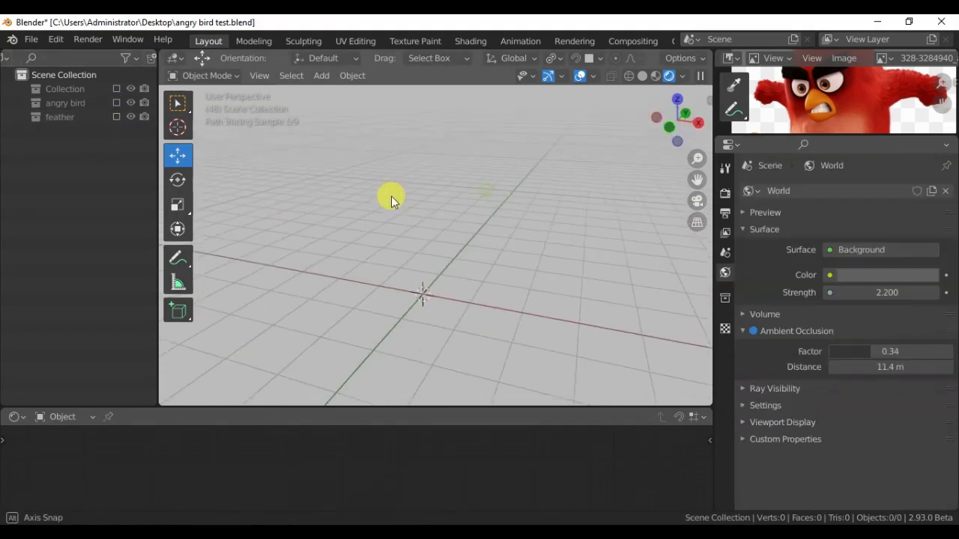
{"action": "left_click", "coordinate": [28, 39]}
{"action": "left_click", "coordinate": [47, 131]}
{"action": "left_click", "coordinate": [116, 102]}
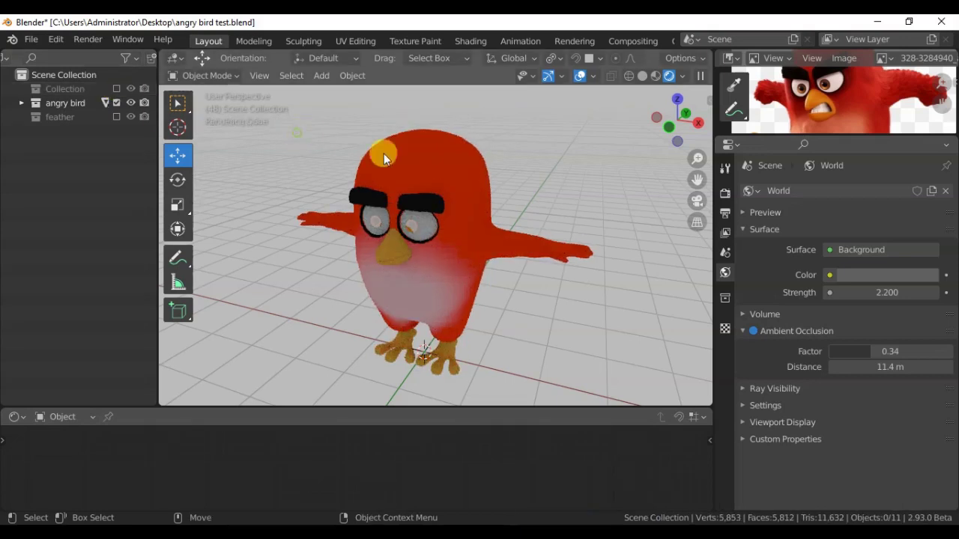
{"action": "left_click", "coordinate": [642, 76]}
{"action": "left_click", "coordinate": [29, 39]}
{"action": "left_click", "coordinate": [48, 130]}
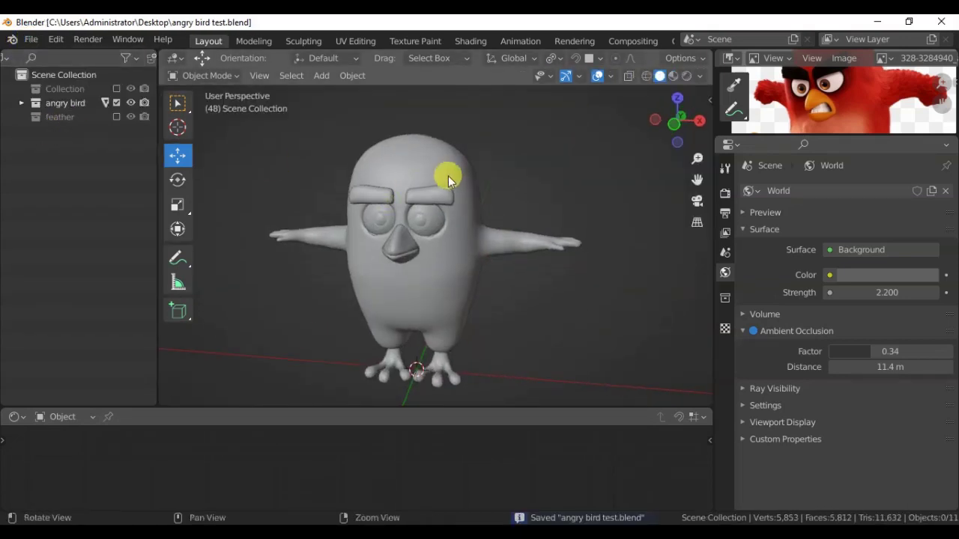
{"action": "left_click", "coordinate": [448, 177]}
Add a Hair particle system to the body with density vertex group 'head'.
{"action": "left_click", "coordinate": [725, 361]}
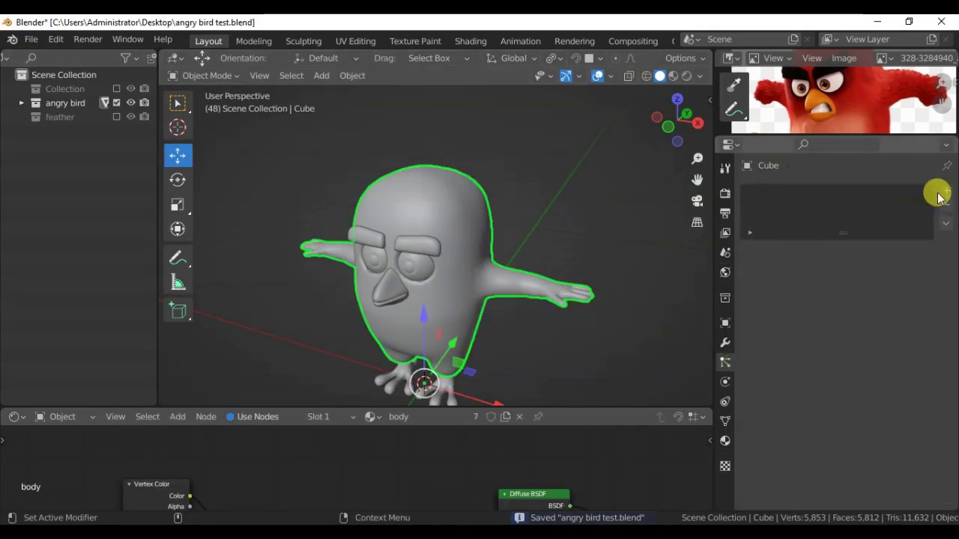
{"action": "left_click", "coordinate": [947, 191]}
{"action": "left_click", "coordinate": [872, 268]}
{"action": "left_click", "coordinate": [766, 343]}
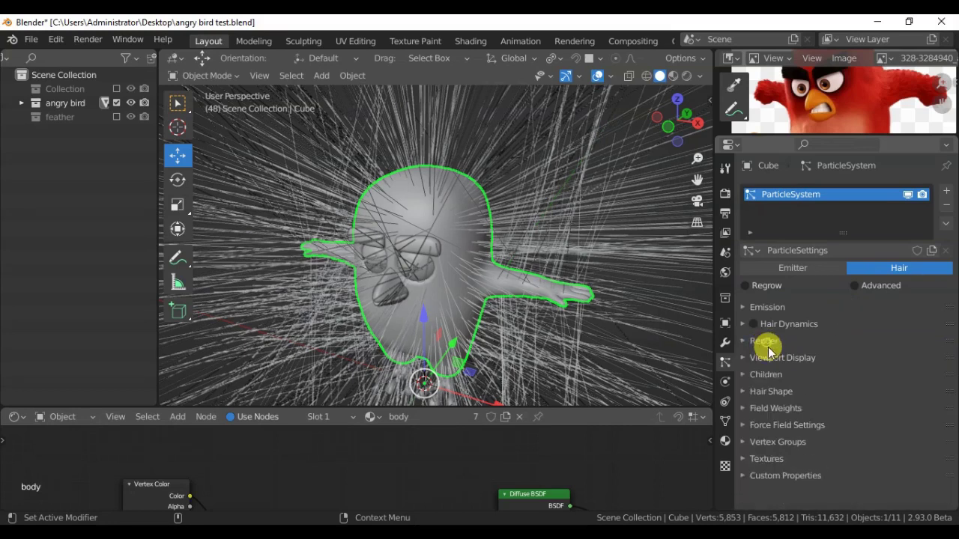
{"action": "left_click", "coordinate": [772, 441]}
{"action": "scroll", "coordinate": [785, 449], "scroll_direction": "down", "scroll_amount": 2}
{"action": "left_click", "coordinate": [849, 421]}
{"action": "left_click", "coordinate": [818, 303]}
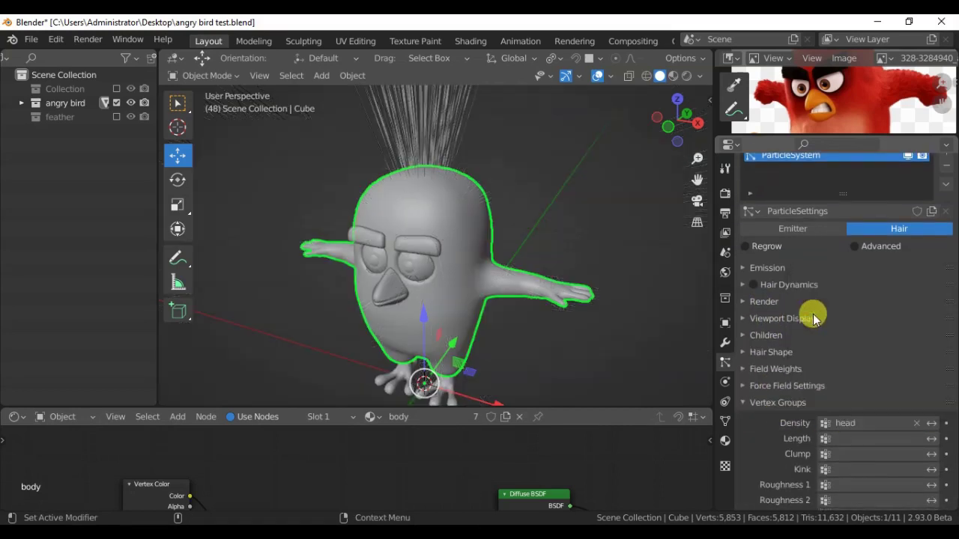
{"action": "mouse_move", "coordinate": [569, 254]}
{"action": "middle_mouse_down"}
{"action": "mouse_move", "coordinate": [499, 218]}
{"action": "mouse_move", "coordinate": [524, 239]}
{"action": "mouse_move", "coordinate": [429, 234]}
{"action": "mouse_move", "coordinate": [647, 300]}
{"action": "middle_mouse_up"}
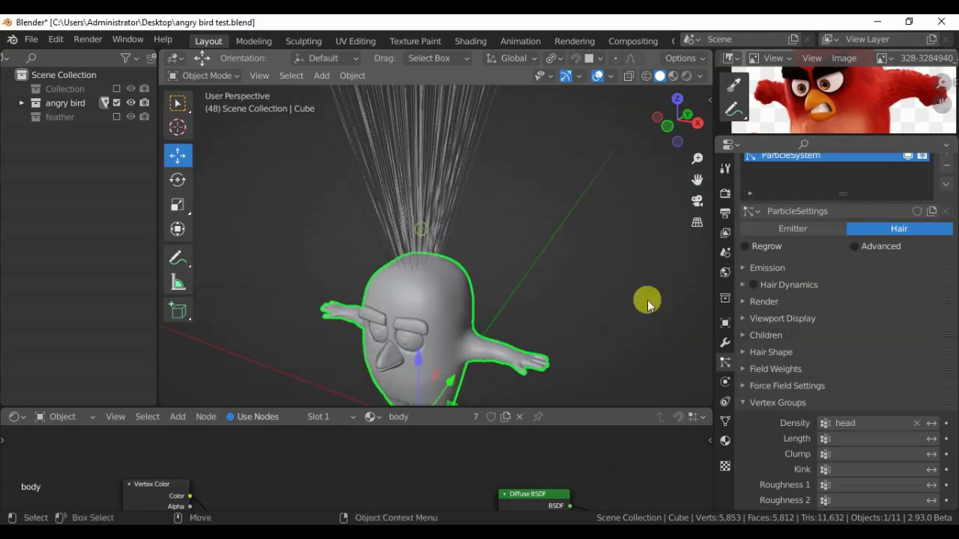
{"action": "left_click", "coordinate": [744, 266]}
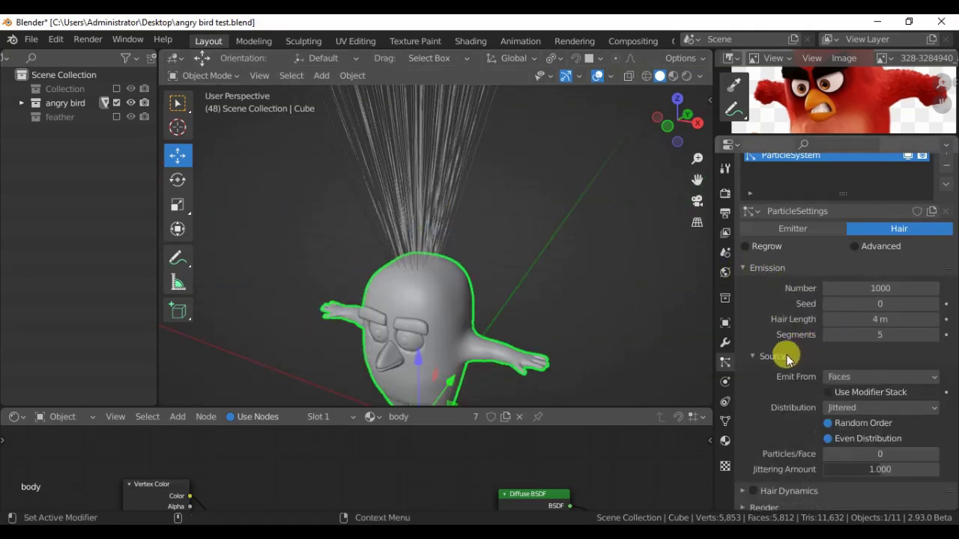
Emit head hair from Vertices, reduce the strand count, and lengthen hairs to about 1.07 m.
{"action": "left_click", "coordinate": [839, 377]}
{"action": "left_click", "coordinate": [834, 387]}
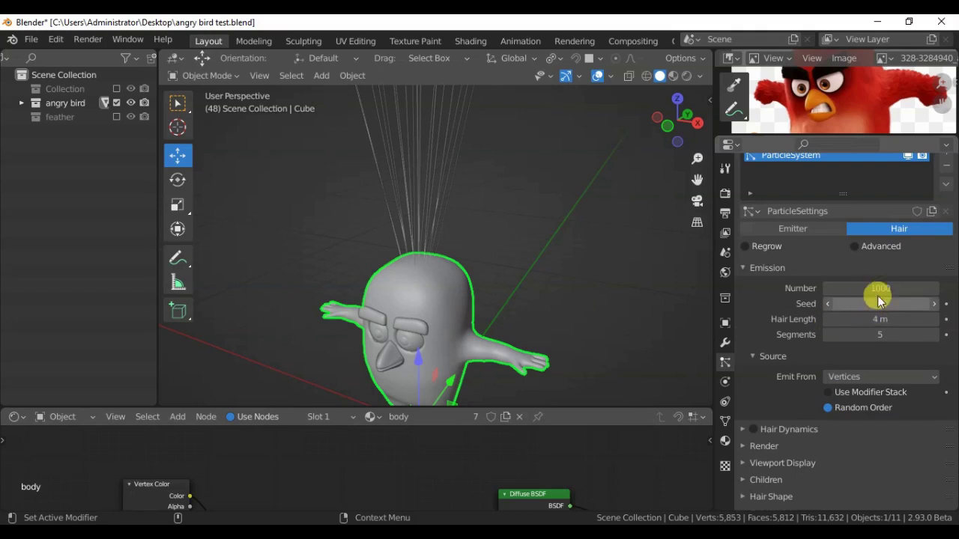
{"action": "left_click_drag", "start_coordinate": [879, 293], "coordinate": [847, 292]}
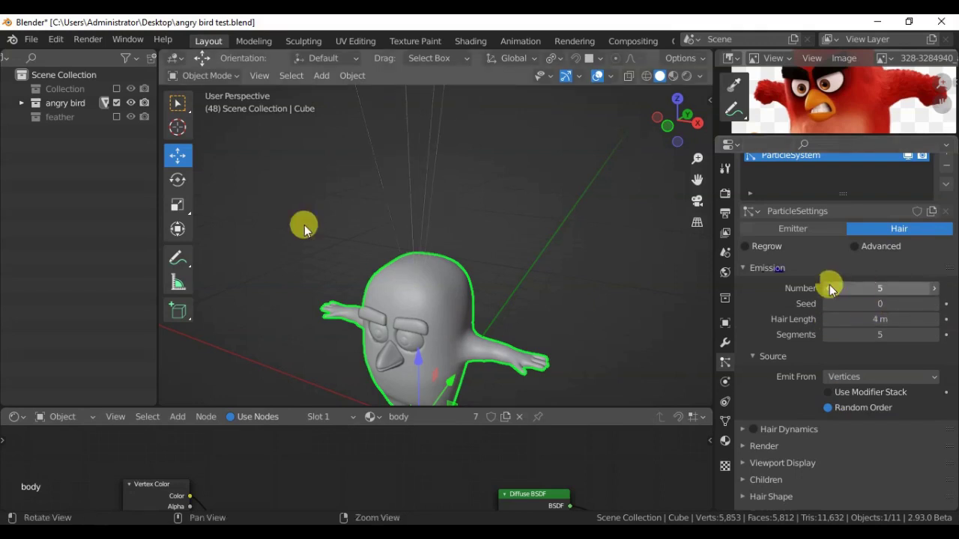
{"action": "middle_click_drag", "start_coordinate": [304, 223], "coordinate": [464, 200]}
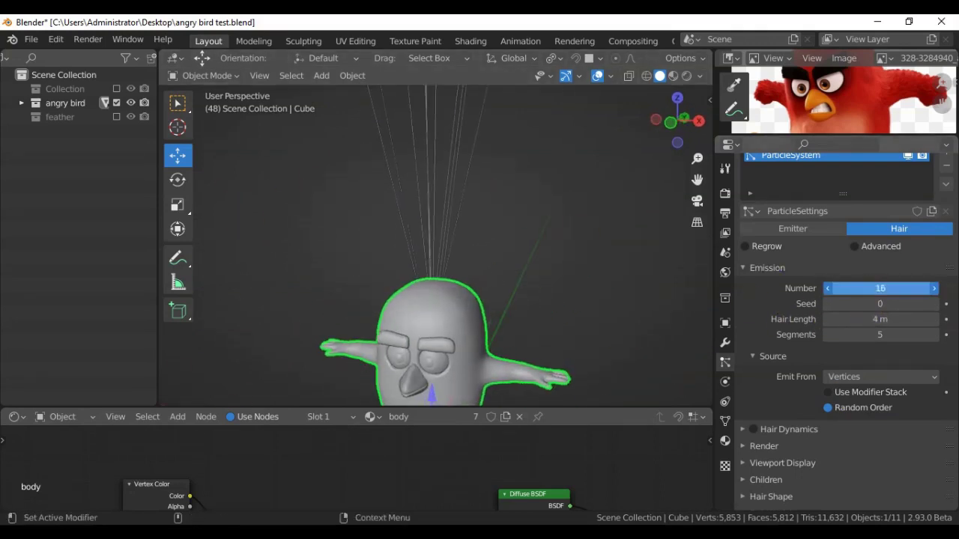
{"action": "middle_click_drag", "start_coordinate": [364, 196], "coordinate": [356, 249]}
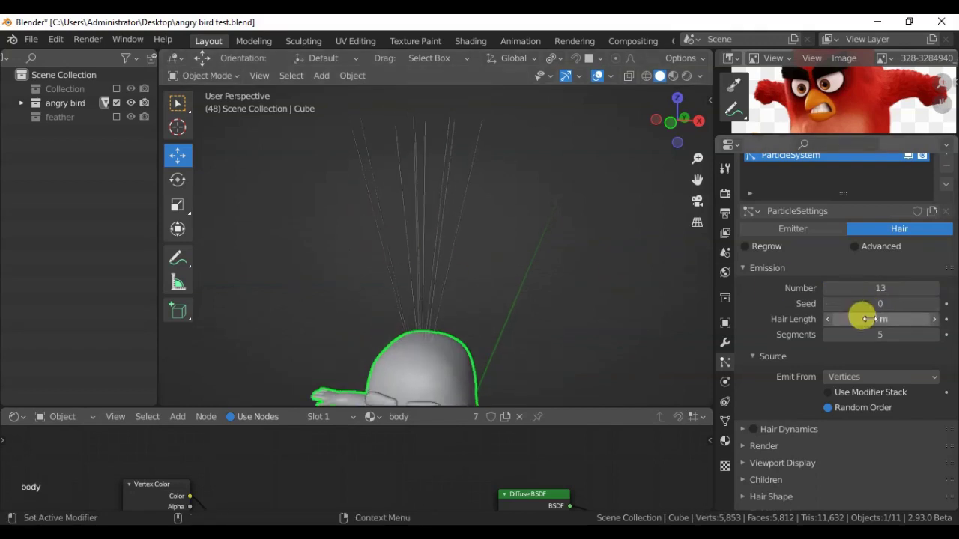
{"action": "left_click_drag", "start_coordinate": [880, 319], "coordinate": [910, 319]}
{"action": "scroll", "coordinate": [460, 323], "scroll_direction": "up", "scroll_amount": 3}
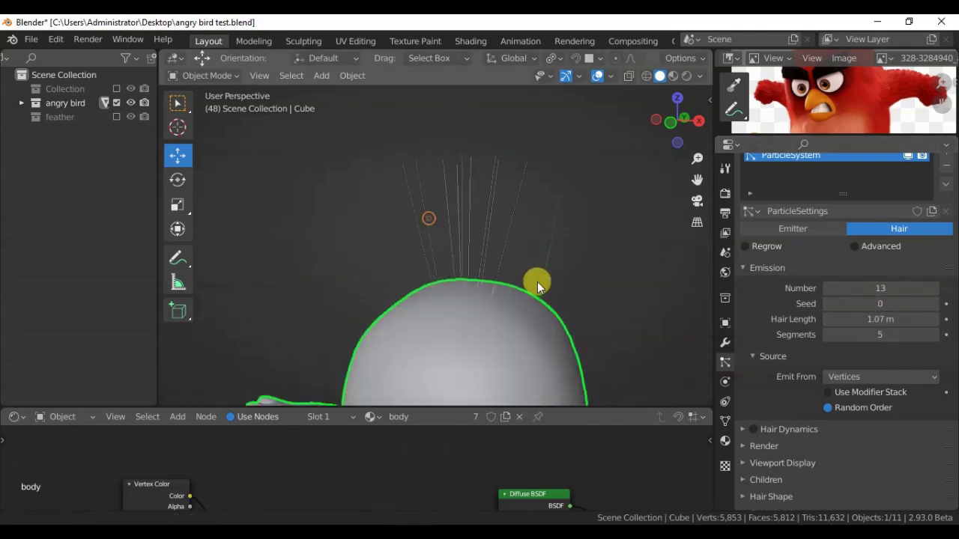
Lower the hair count to 3 strands and shorten the hair length to about 0.93 m.
{"action": "middle_click_drag", "start_coordinate": [537, 282], "coordinate": [468, 305]}
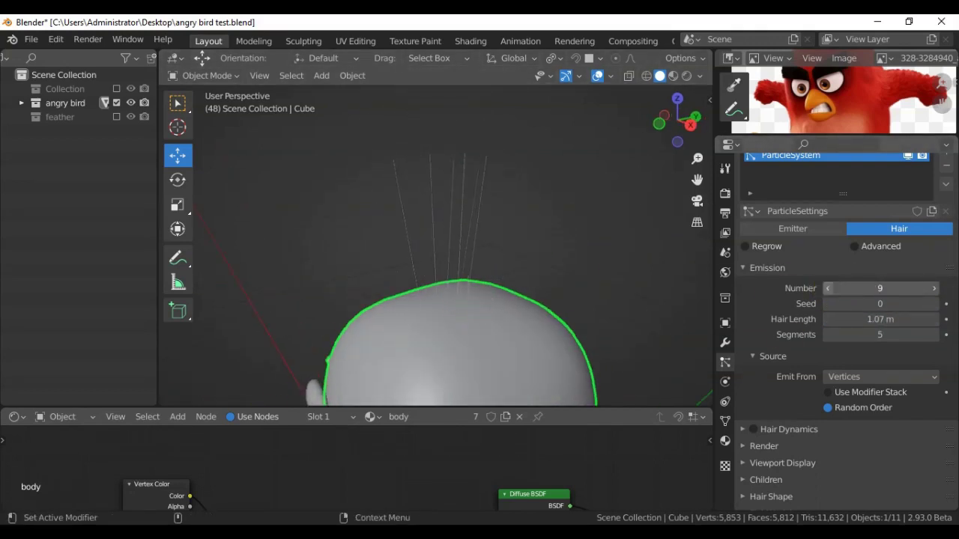
{"action": "left_click", "coordinate": [829, 292]}
{"action": "scroll", "coordinate": [515, 252], "scroll_direction": "down", "scroll_amount": 2}
{"action": "mouse_move", "coordinate": [515, 252]}
{"action": "middle_mouse_down"}
{"action": "mouse_move", "coordinate": [516, 220]}
{"action": "mouse_move", "coordinate": [588, 200]}
{"action": "middle_mouse_up"}
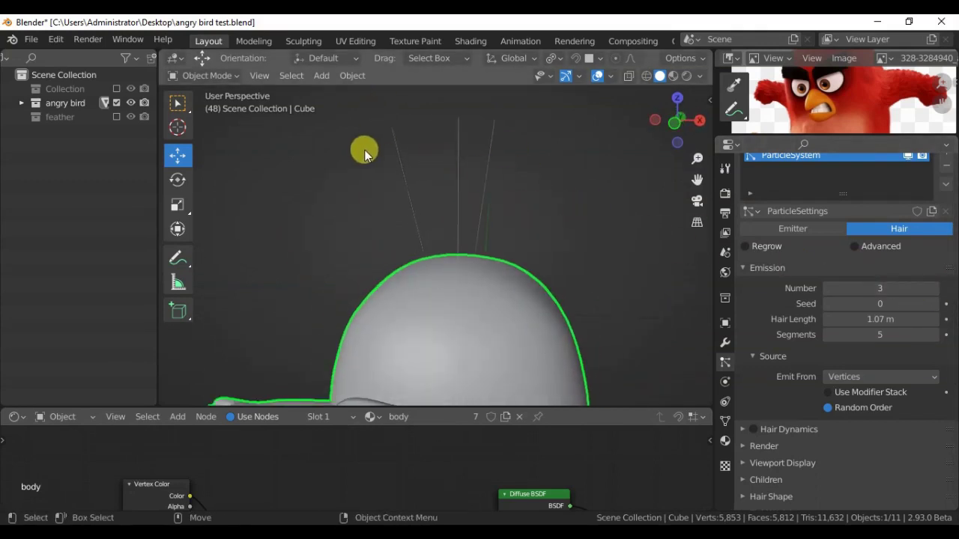
{"action": "scroll", "coordinate": [365, 154], "scroll_direction": "down", "scroll_amount": 4}
{"action": "scroll", "coordinate": [844, 78], "scroll_direction": "up", "scroll_amount": 3}
{"action": "scroll", "coordinate": [338, 216], "scroll_direction": "up", "scroll_amount": 4}
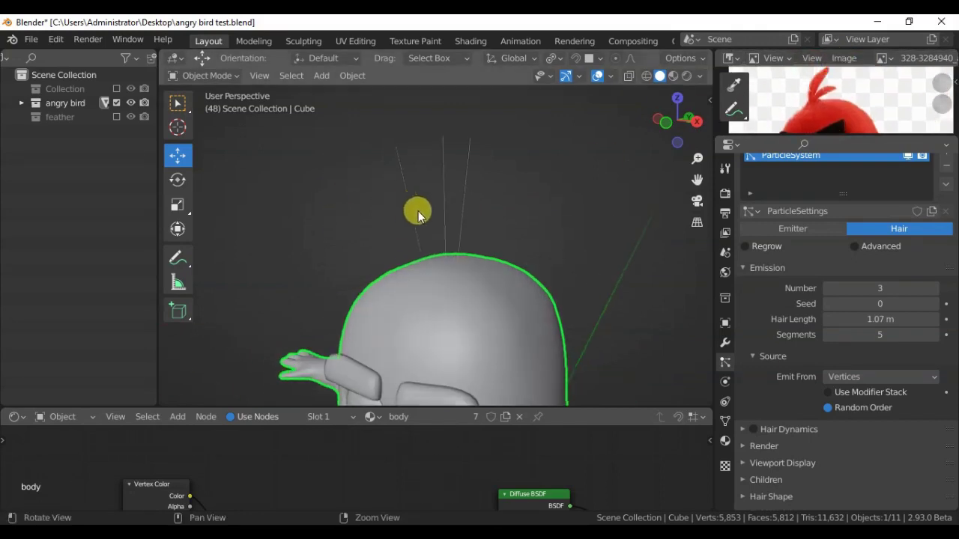
{"action": "middle_click_drag", "start_coordinate": [418, 212], "coordinate": [442, 214]}
{"action": "left_click_drag", "start_coordinate": [857, 323], "coordinate": [873, 320]}
Enter Particle Edit mode and shorten one head hair with the cut and length brushes.
{"action": "left_click", "coordinate": [204, 75]}
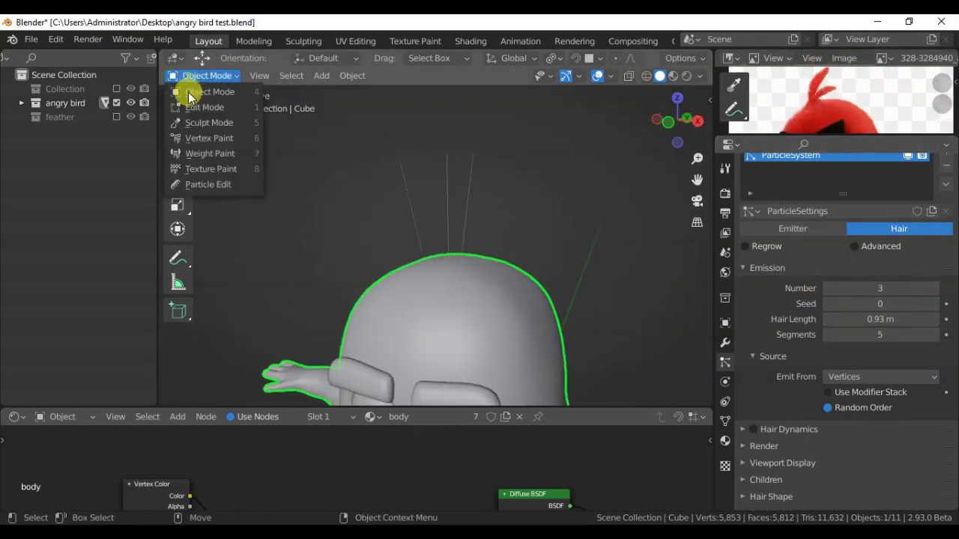
{"action": "left_click", "coordinate": [219, 186]}
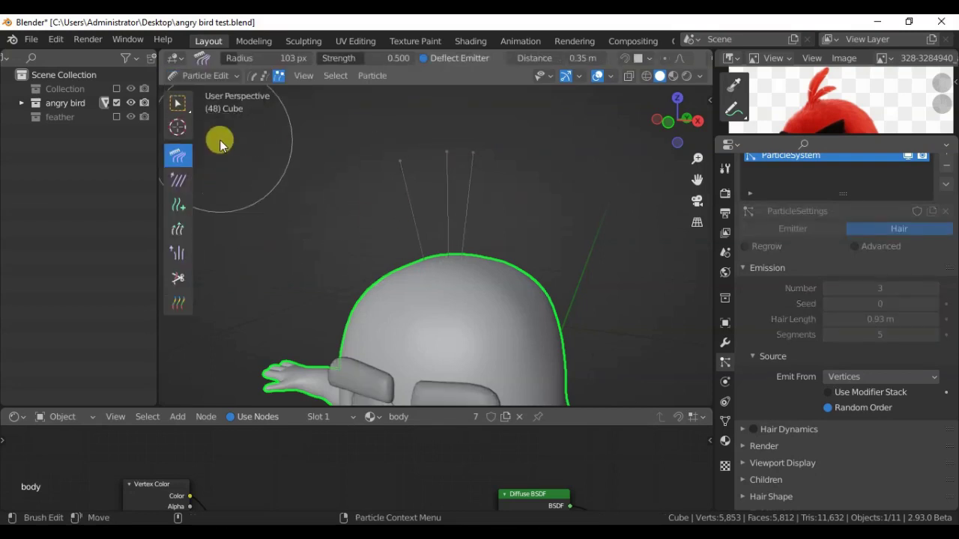
{"action": "left_click", "coordinate": [177, 278]}
{"action": "middle_click_drag", "start_coordinate": [390, 165], "coordinate": [411, 192]}
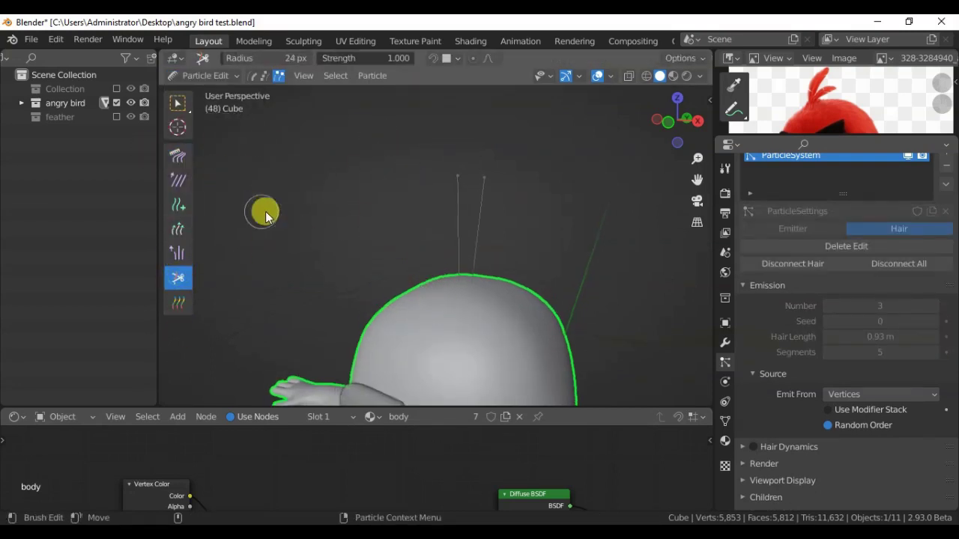
{"action": "left_click", "coordinate": [178, 228]}
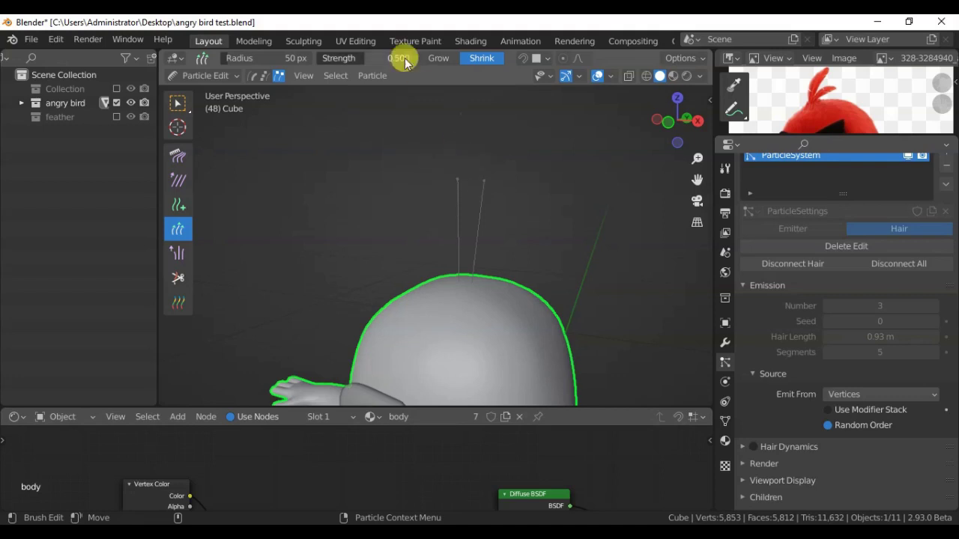
{"action": "scroll", "coordinate": [585, 184], "scroll_direction": "up", "scroll_amount": 3}
{"action": "scroll", "coordinate": [486, 229], "scroll_direction": "up", "scroll_amount": 2}
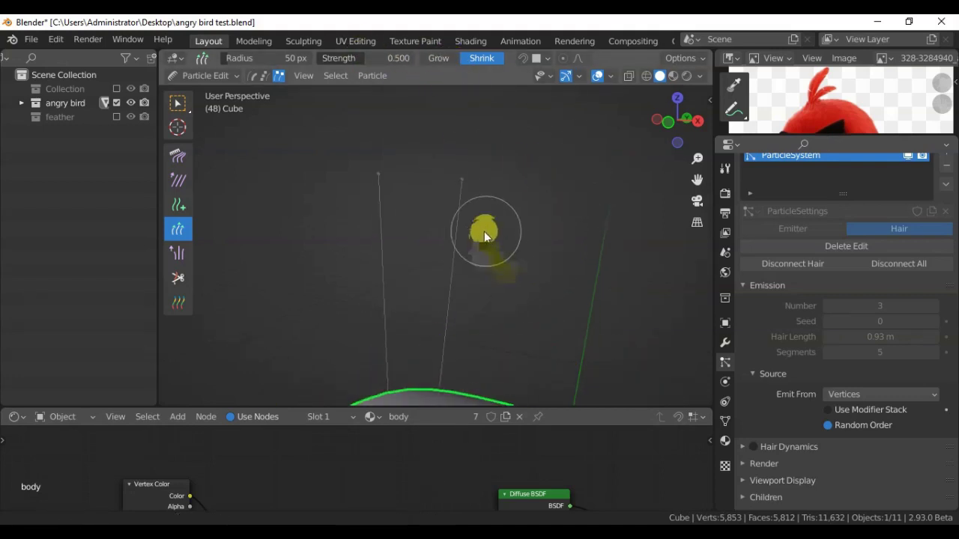
{"action": "left_click_drag", "start_coordinate": [456, 252], "coordinate": [446, 246]}
{"action": "middle_click_drag", "start_coordinate": [448, 246], "coordinate": [444, 195]}
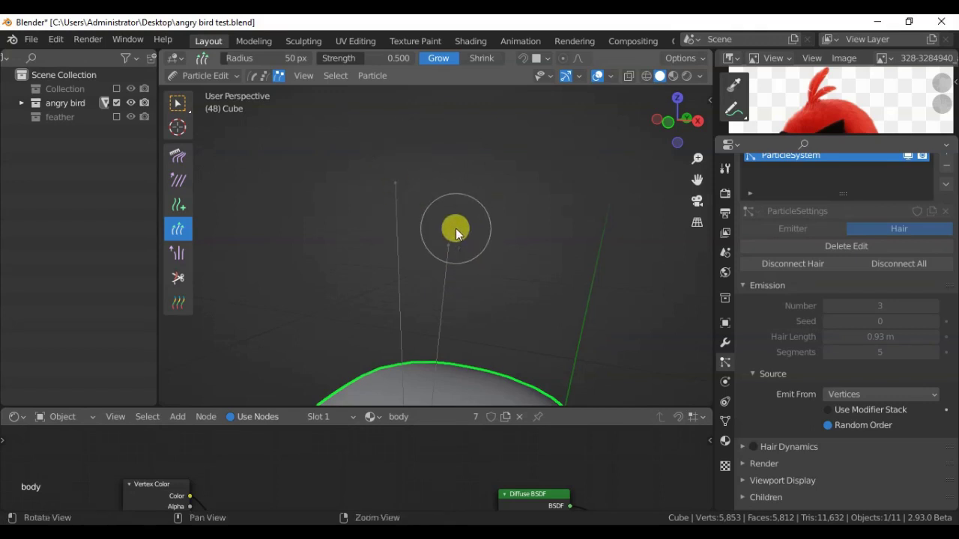
{"action": "mouse_move", "coordinate": [456, 228]}
{"action": "middle_mouse_down"}
{"action": "mouse_move", "coordinate": [420, 247]}
{"action": "mouse_move", "coordinate": [379, 247]}
{"action": "mouse_move", "coordinate": [368, 225]}
{"action": "mouse_move", "coordinate": [407, 269]}
{"action": "middle_mouse_up"}
Comb the head strands into a spread-out arrangement and return to Object Mode.
{"action": "left_click", "coordinate": [180, 154]}
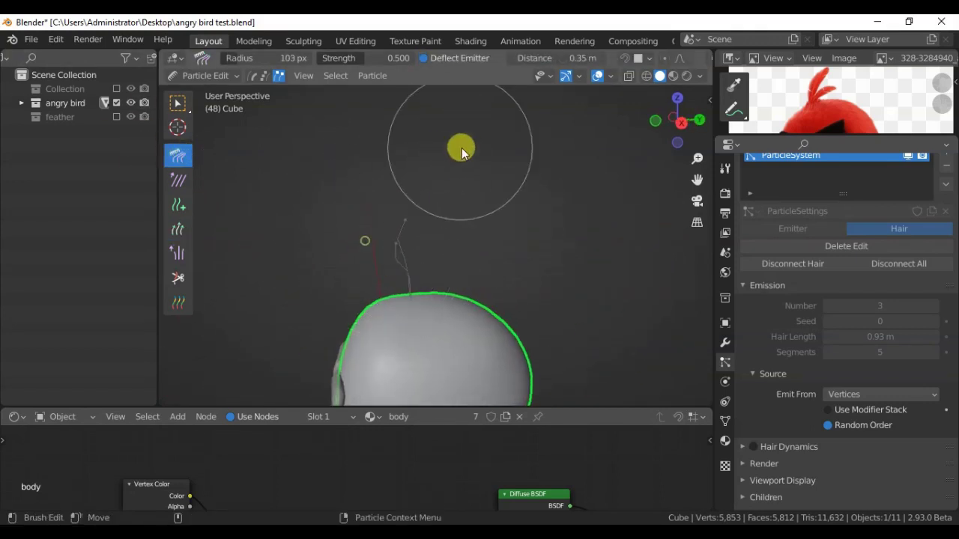
{"action": "middle_click_drag", "start_coordinate": [411, 256], "coordinate": [392, 220]}
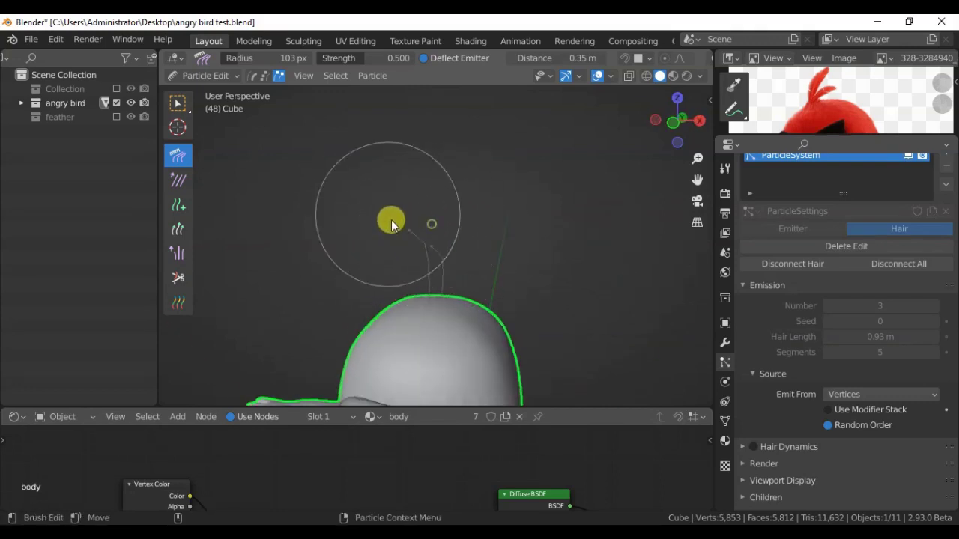
{"action": "left_click_drag", "start_coordinate": [398, 264], "coordinate": [379, 197]}
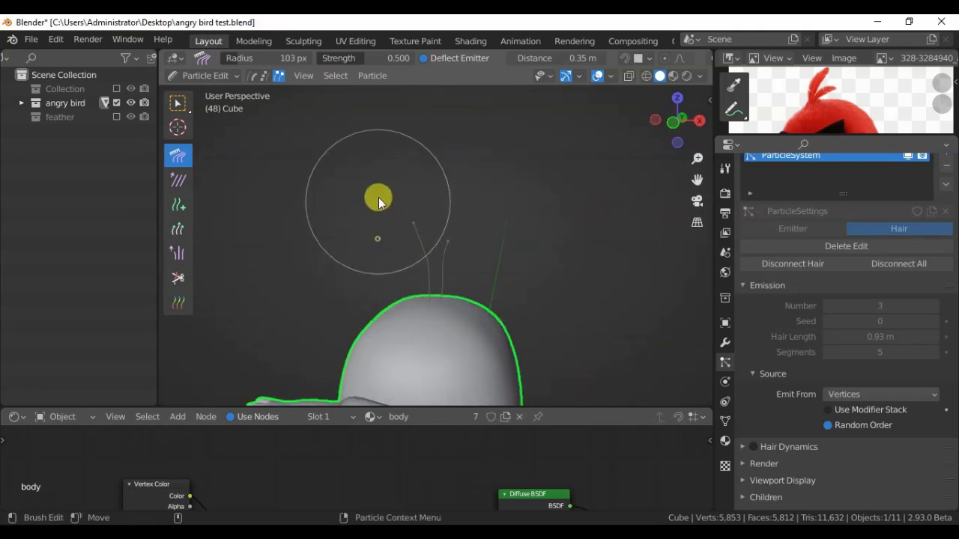
{"action": "mouse_move", "coordinate": [397, 297]}
{"action": "left_mouse_down"}
{"action": "mouse_move", "coordinate": [388, 272]}
{"action": "mouse_move", "coordinate": [456, 240]}
{"action": "mouse_move", "coordinate": [381, 208]}
{"action": "mouse_move", "coordinate": [442, 271]}
{"action": "left_mouse_up"}
{"action": "key", "text": "Tab"}
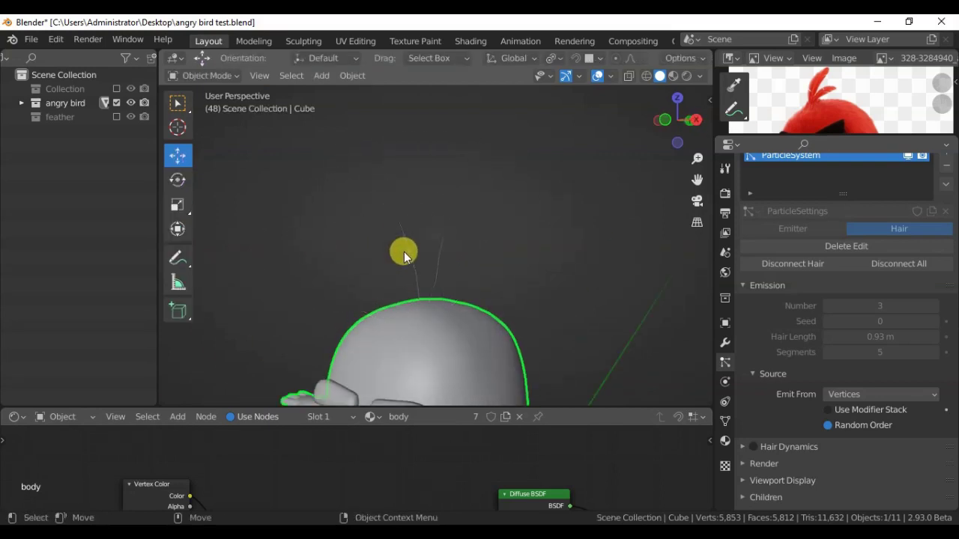
{"action": "scroll", "coordinate": [382, 224], "scroll_direction": "down", "scroll_amount": 5}
{"action": "scroll", "coordinate": [802, 208], "scroll_direction": "up", "scroll_amount": 2}
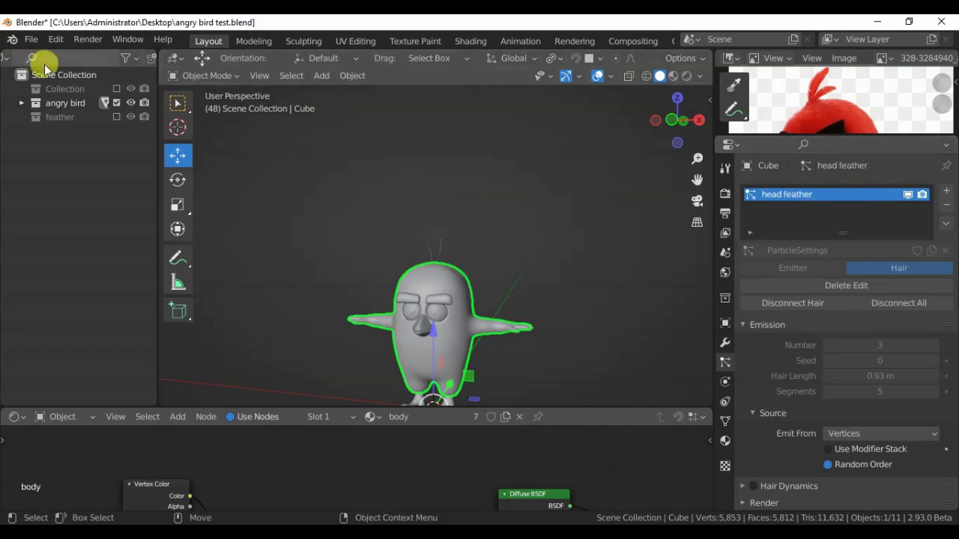
Save the blend file.
{"action": "left_click", "coordinate": [31, 39]}
{"action": "left_click", "coordinate": [56, 141]}
{"action": "mouse_move", "coordinate": [399, 270]}
{"action": "middle_mouse_down"}
{"action": "mouse_move", "coordinate": [379, 227]}
{"action": "mouse_move", "coordinate": [349, 251]}
{"action": "middle_mouse_up"}
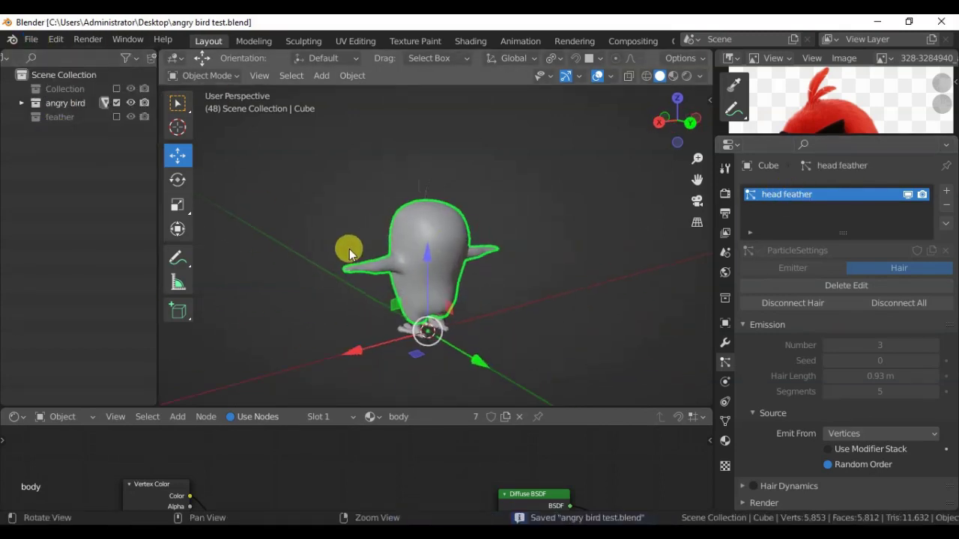
Add a second hair particle system emitting from vertices, with density limited to the tail group.
{"action": "left_click", "coordinate": [946, 191]}
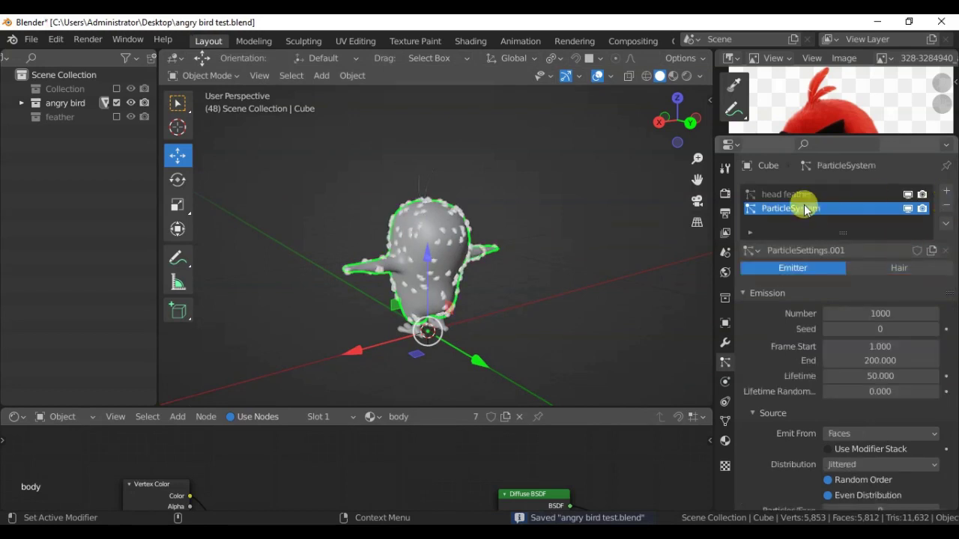
{"action": "left_click", "coordinate": [888, 268]}
{"action": "left_click", "coordinate": [846, 416]}
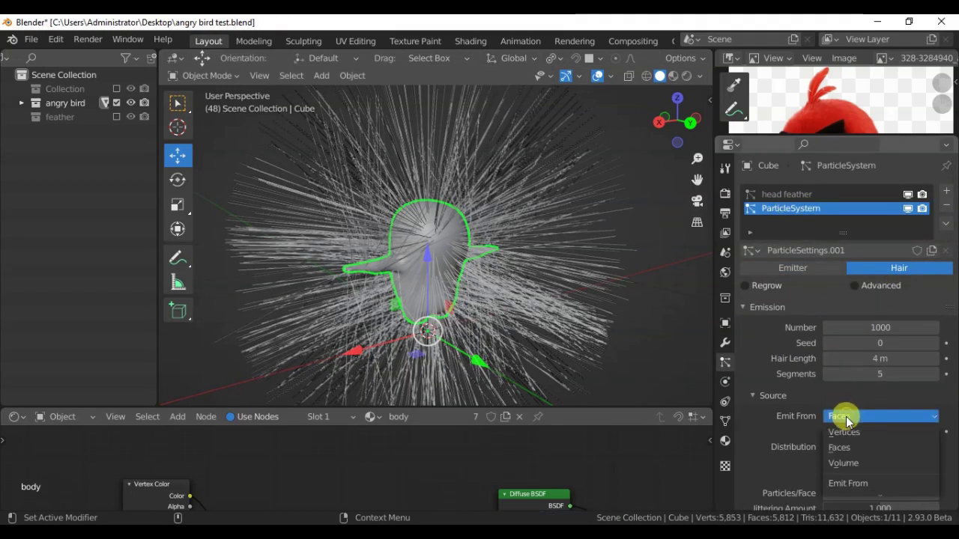
{"action": "left_click", "coordinate": [843, 420]}
{"action": "left_click", "coordinate": [746, 308]}
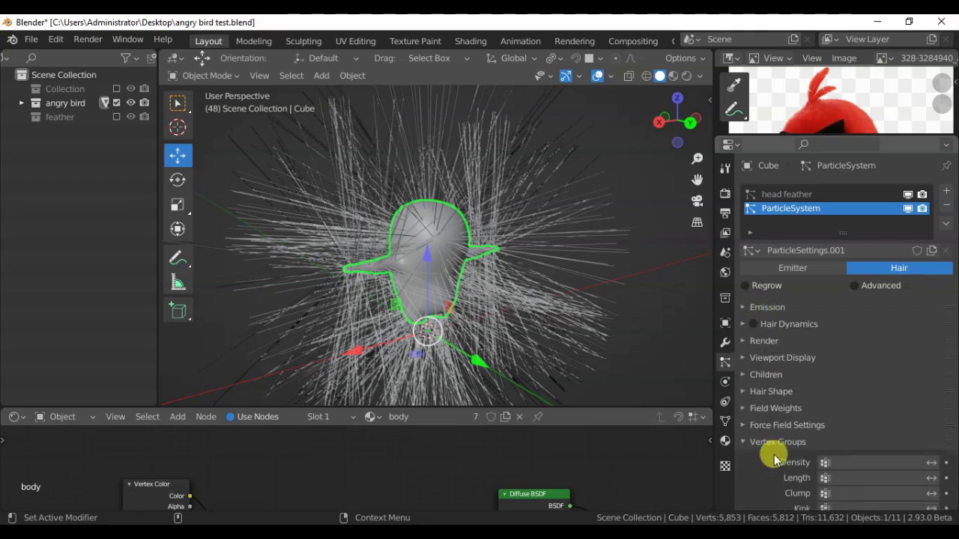
{"action": "left_click", "coordinate": [832, 462]}
{"action": "left_click", "coordinate": [796, 340]}
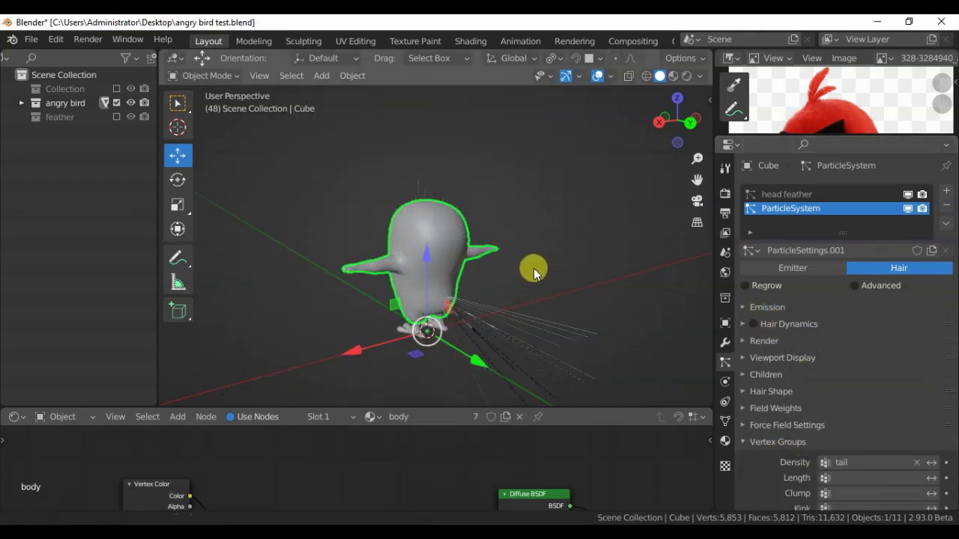
Set the tail hair system to 15 strands.
{"action": "middle_click_drag", "start_coordinate": [533, 268], "coordinate": [569, 285]}
{"action": "left_click", "coordinate": [768, 307]}
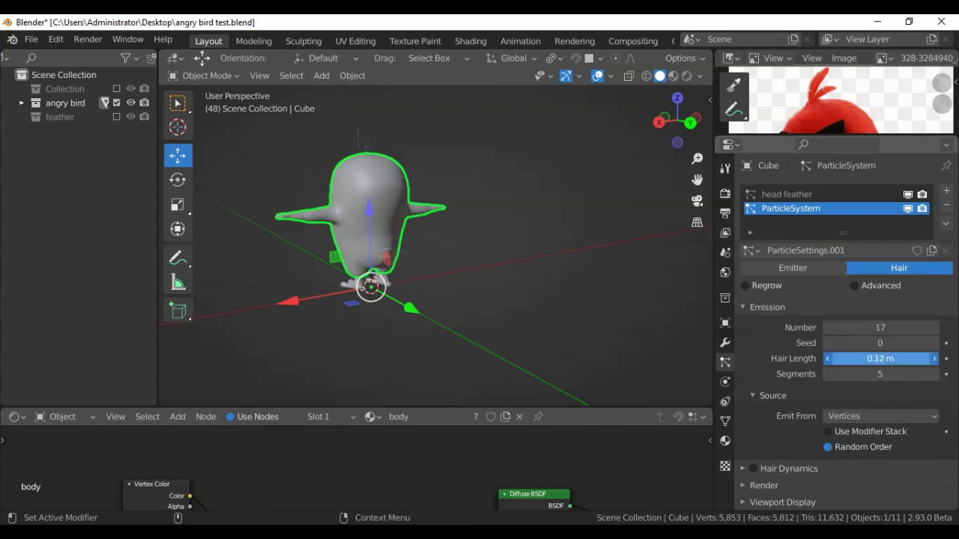
{"action": "scroll", "coordinate": [407, 272], "scroll_direction": "up", "scroll_amount": 5}
{"action": "mouse_move", "coordinate": [407, 272]}
{"action": "middle_mouse_down"}
{"action": "mouse_move", "coordinate": [432, 238]}
{"action": "mouse_move", "coordinate": [396, 229]}
{"action": "middle_mouse_up"}
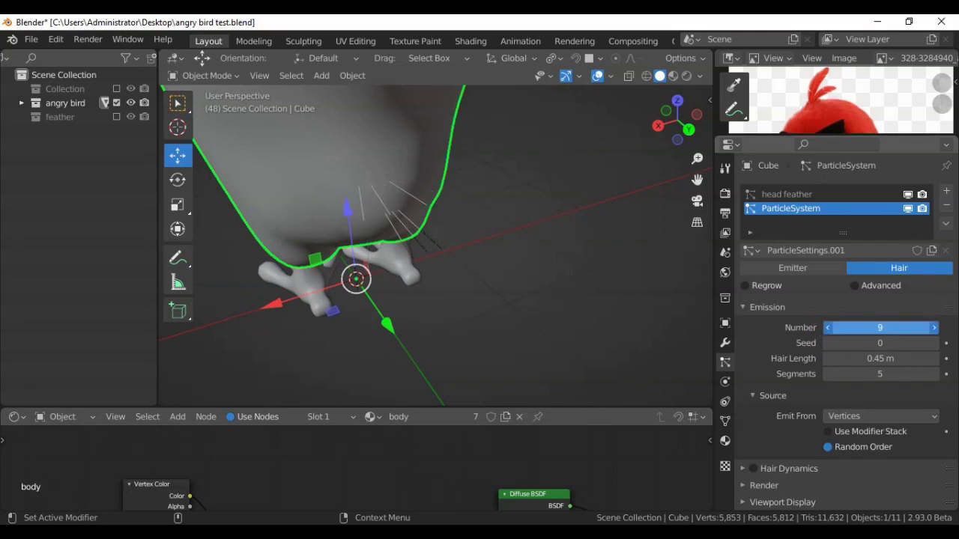
{"action": "left_click_drag", "start_coordinate": [880, 327], "coordinate": [884, 327]}
{"action": "middle_click_drag", "start_coordinate": [374, 229], "coordinate": [428, 171]}
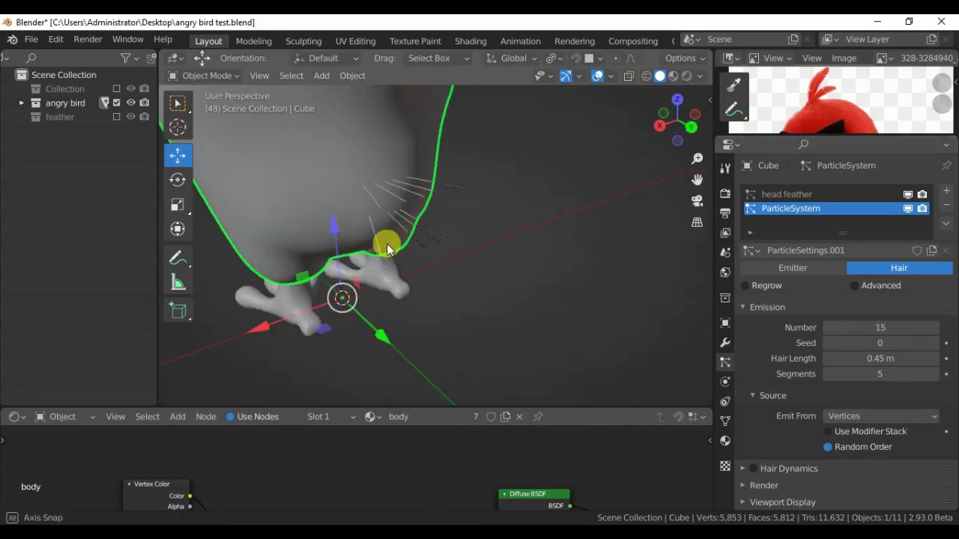
{"action": "middle_click_drag", "start_coordinate": [428, 170], "coordinate": [430, 229]}
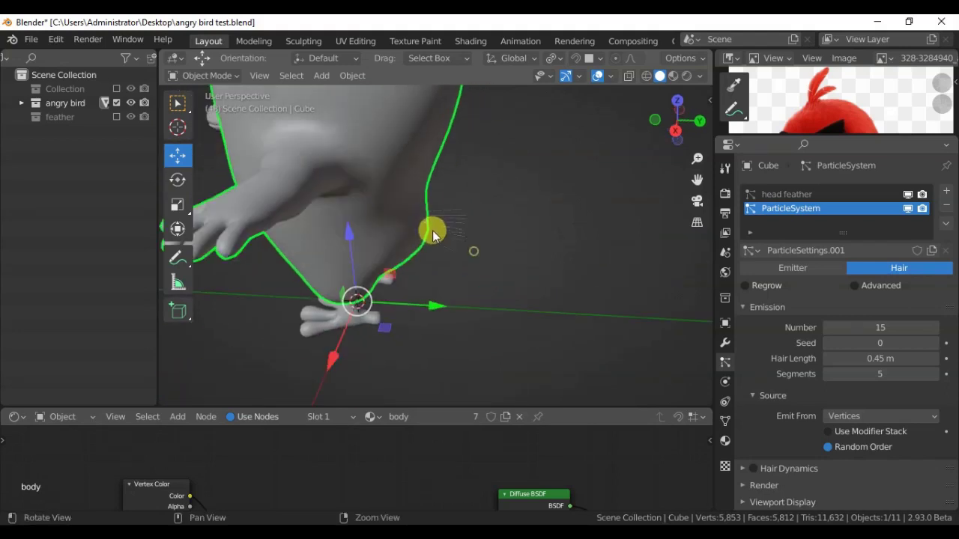
{"action": "left_click_drag", "start_coordinate": [859, 131], "coordinate": [859, 285]}
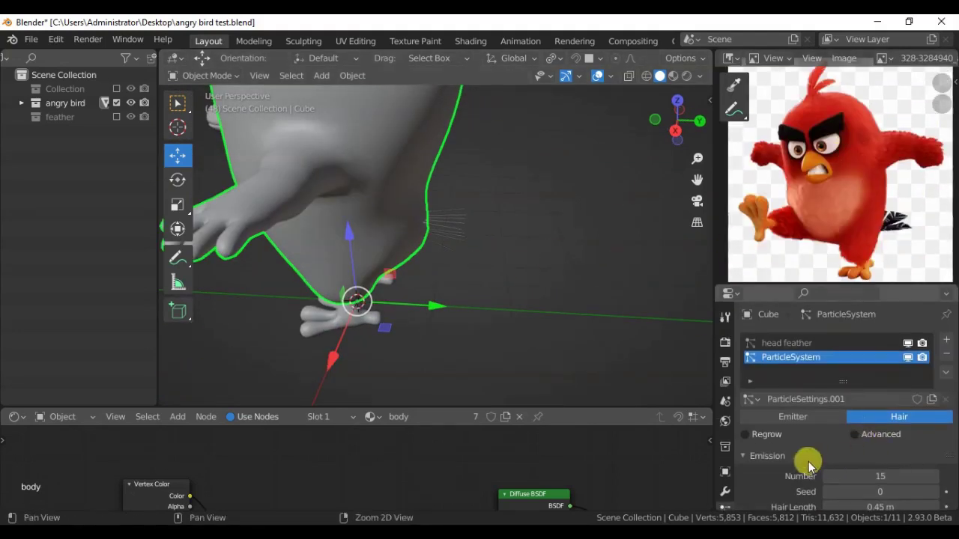
{"action": "scroll", "coordinate": [854, 421], "scroll_direction": "down", "scroll_amount": 2}
Lengthen the tail hairs to 0.66 m, then trim them shorter with the Cut brush in Particle Edit.
{"action": "left_click_drag", "start_coordinate": [877, 444], "coordinate": [881, 445]}
{"action": "left_click", "coordinate": [202, 76]}
{"action": "left_click", "coordinate": [203, 185]}
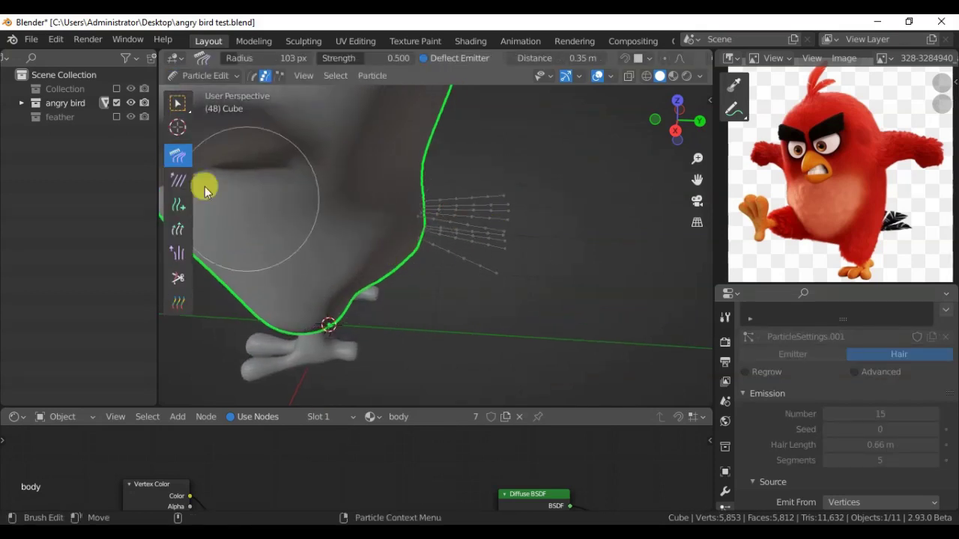
{"action": "left_click", "coordinate": [178, 285]}
{"action": "middle_click_drag", "start_coordinate": [389, 247], "coordinate": [497, 266]}
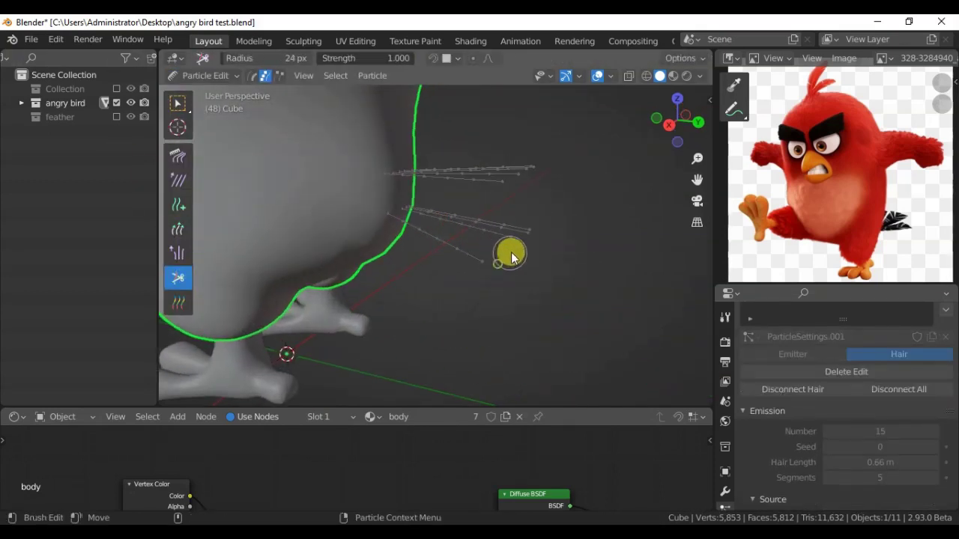
{"action": "mouse_move", "coordinate": [426, 236]}
{"action": "middle_mouse_down"}
{"action": "mouse_move", "coordinate": [289, 278]}
{"action": "mouse_move", "coordinate": [342, 246]}
{"action": "mouse_move", "coordinate": [364, 377]}
{"action": "mouse_move", "coordinate": [368, 270]}
{"action": "mouse_move", "coordinate": [408, 341]}
{"action": "middle_mouse_up"}
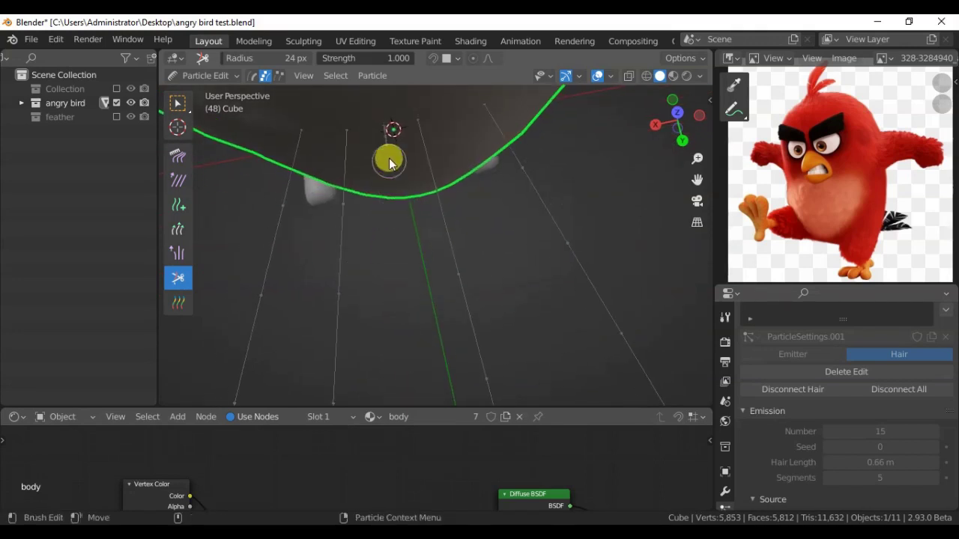
{"action": "middle_click_drag", "start_coordinate": [353, 225], "coordinate": [371, 264]}
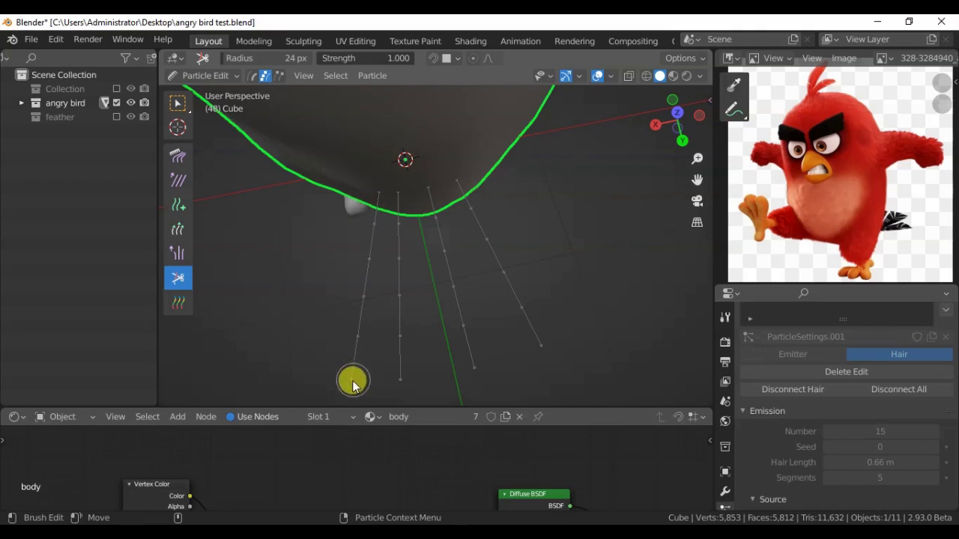
Comb the head strands outward to either side, then pick the Length brush.
{"action": "left_click", "coordinate": [179, 159]}
{"action": "scroll", "coordinate": [395, 232], "scroll_direction": "down", "scroll_amount": 3}
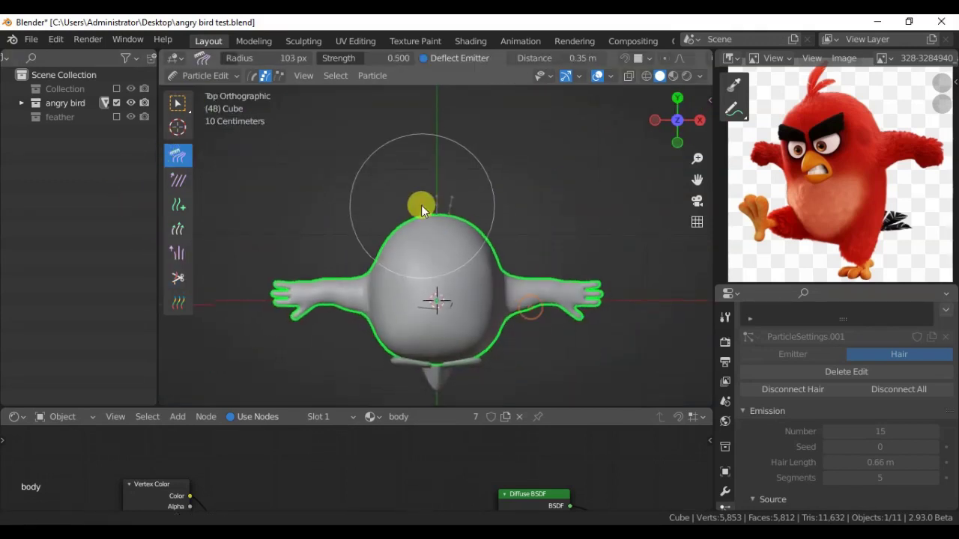
{"action": "scroll", "coordinate": [421, 206], "scroll_direction": "up", "scroll_amount": 2}
{"action": "scroll", "coordinate": [392, 188], "scroll_direction": "up", "scroll_amount": 1}
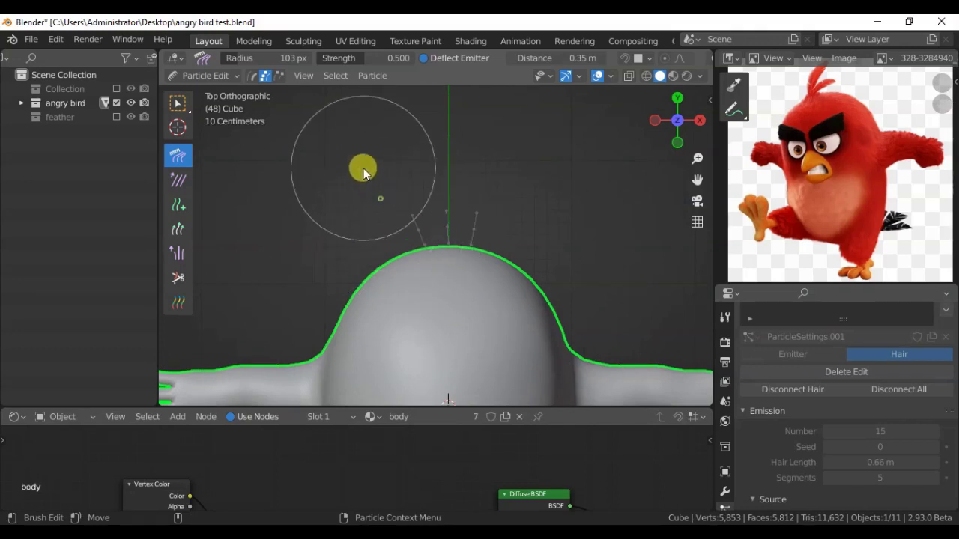
{"action": "mouse_move", "coordinate": [364, 165]}
{"action": "left_mouse_down"}
{"action": "mouse_move", "coordinate": [509, 182]}
{"action": "mouse_move", "coordinate": [412, 225]}
{"action": "mouse_move", "coordinate": [517, 211]}
{"action": "left_mouse_up"}
{"action": "left_click", "coordinate": [178, 234]}
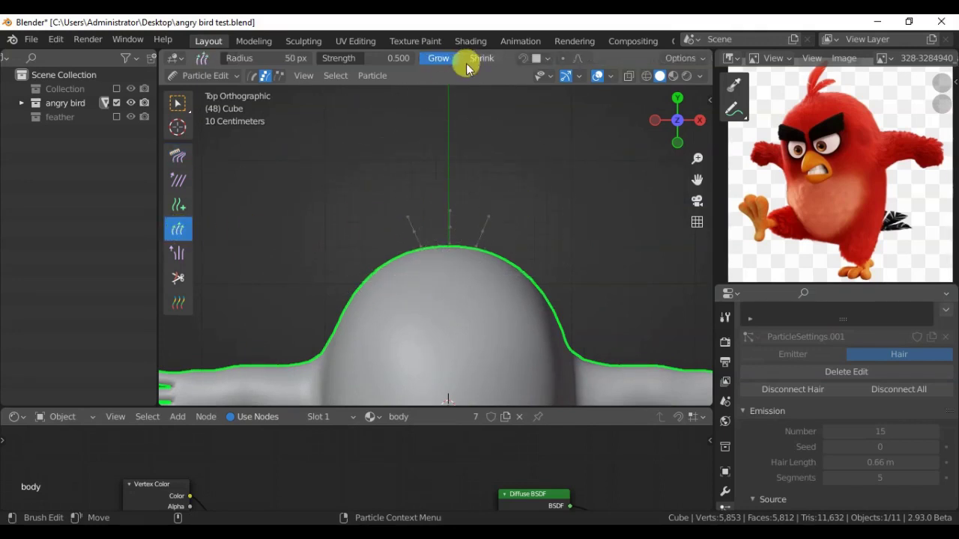
{"action": "mouse_move", "coordinate": [541, 284]}
{"action": "middle_mouse_down"}
{"action": "mouse_move", "coordinate": [343, 242]}
{"action": "mouse_move", "coordinate": [368, 188]}
{"action": "mouse_move", "coordinate": [459, 275]}
{"action": "mouse_move", "coordinate": [452, 218]}
{"action": "mouse_move", "coordinate": [408, 198]}
{"action": "mouse_move", "coordinate": [352, 227]}
{"action": "mouse_move", "coordinate": [483, 215]}
{"action": "mouse_move", "coordinate": [520, 240]}
{"action": "middle_mouse_up"}
{"action": "key", "text": "KP_7"}
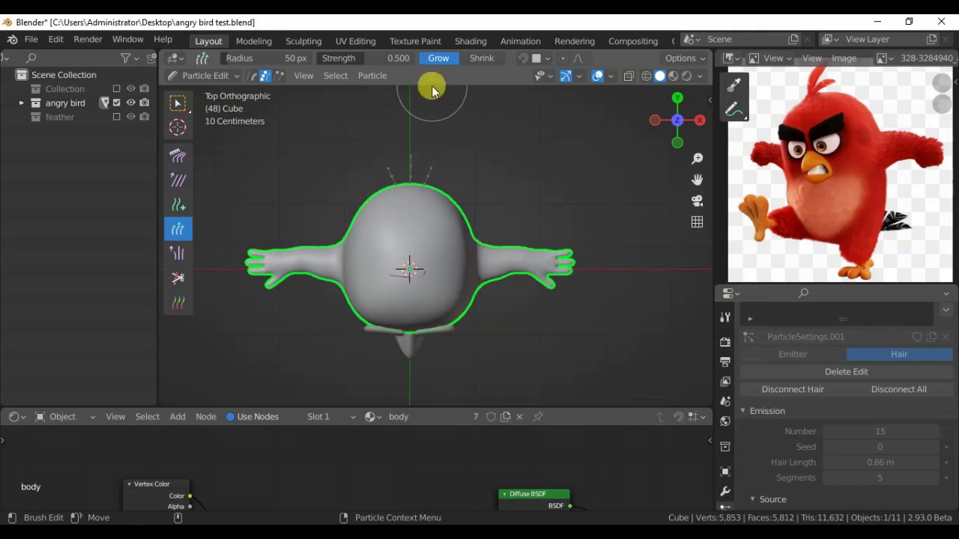
{"action": "middle_click_drag", "start_coordinate": [375, 165], "coordinate": [304, 145]}
Return to object mode and save angry bird test.blend again.
{"action": "key", "text": "ctrl+Tab"}
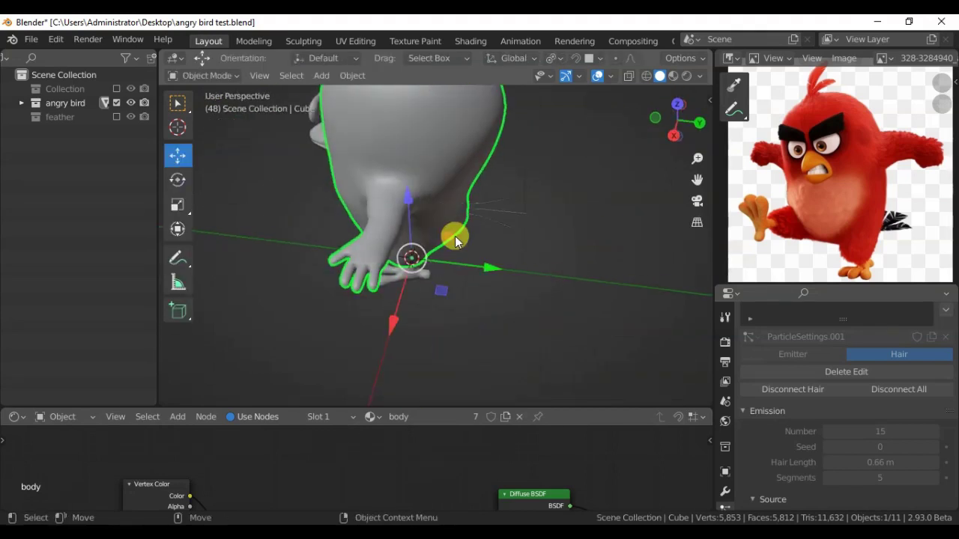
{"action": "mouse_move", "coordinate": [454, 235]}
{"action": "middle_mouse_down"}
{"action": "mouse_move", "coordinate": [503, 176]}
{"action": "mouse_move", "coordinate": [721, 337]}
{"action": "middle_mouse_up"}
{"action": "scroll", "coordinate": [788, 388], "scroll_direction": "up", "scroll_amount": 3}
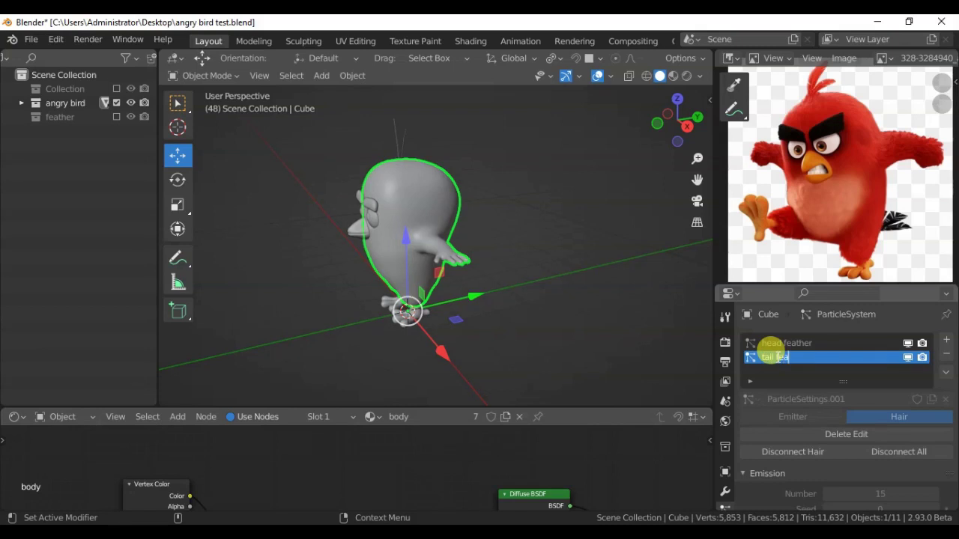
{"action": "left_click", "coordinate": [31, 39]}
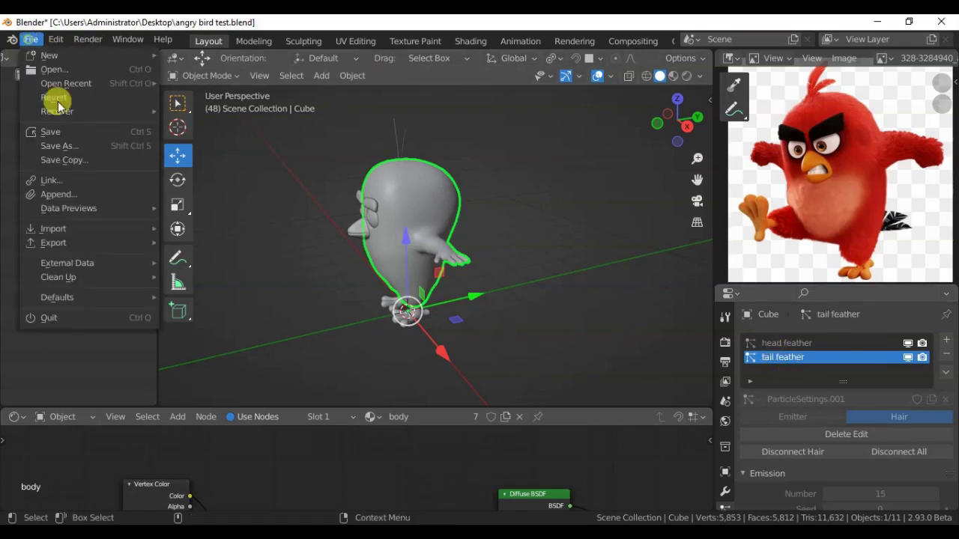
{"action": "left_click", "coordinate": [47, 130]}
{"action": "mouse_move", "coordinate": [212, 175]}
{"action": "middle_mouse_down"}
{"action": "mouse_move", "coordinate": [384, 284]}
{"action": "mouse_move", "coordinate": [301, 215]}
{"action": "mouse_move", "coordinate": [491, 178]}
{"action": "middle_mouse_up"}
{"action": "left_click", "coordinate": [300, 215]}
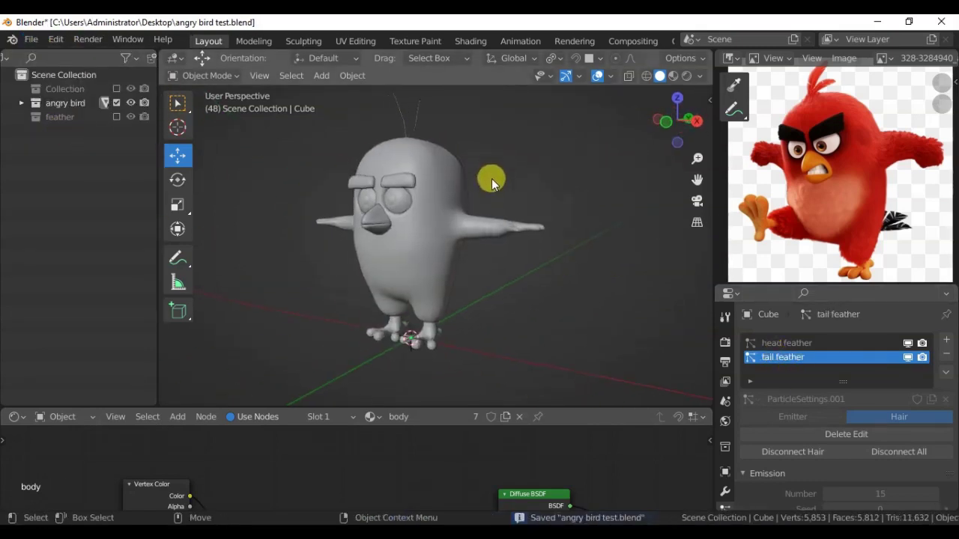
Show the feather collection, tilt the black feather plane on X, and apply its transforms.
{"action": "left_click", "coordinate": [116, 117]}
{"action": "left_click", "coordinate": [21, 117]}
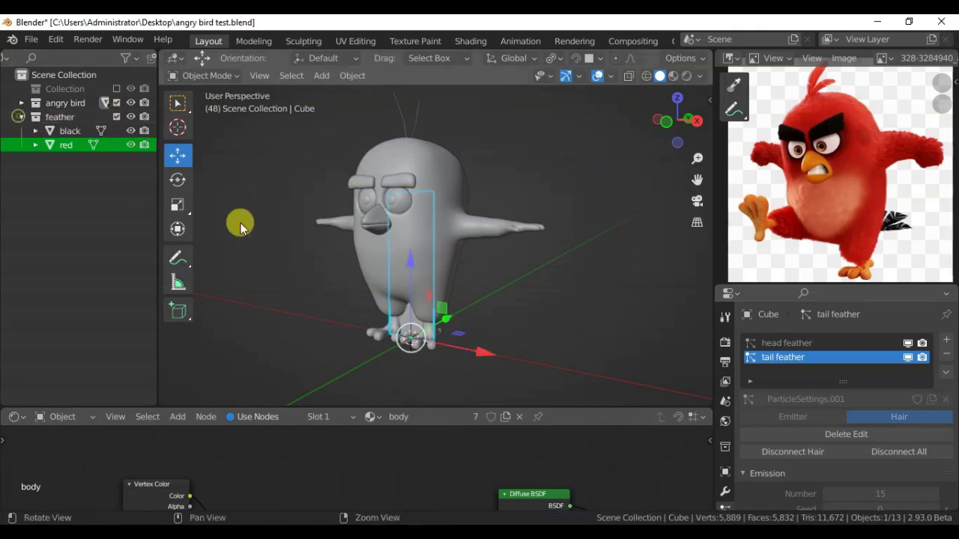
{"action": "left_click", "coordinate": [70, 130]}
{"action": "middle_click_drag", "start_coordinate": [393, 255], "coordinate": [360, 247]}
{"action": "left_click", "coordinate": [177, 179]}
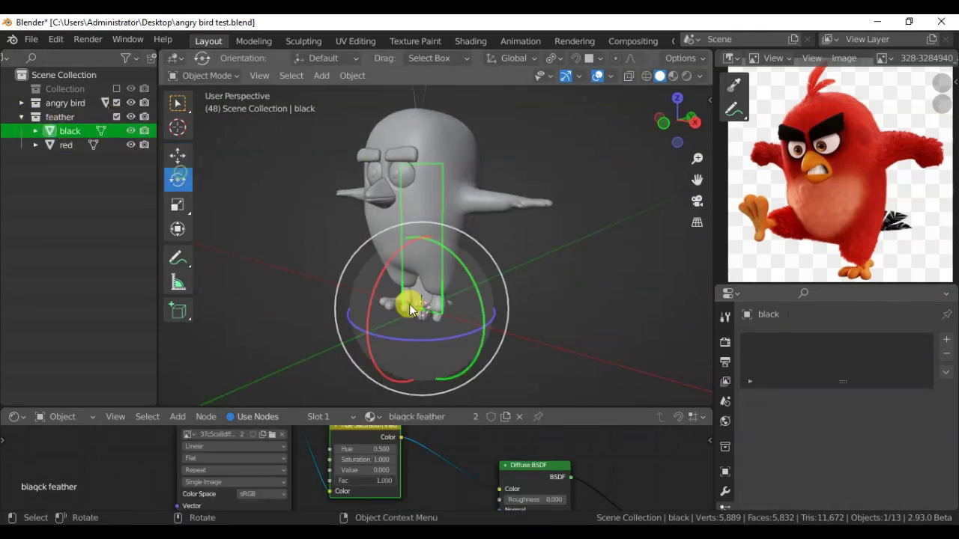
{"action": "left_click_drag", "start_coordinate": [412, 334], "coordinate": [396, 300]}
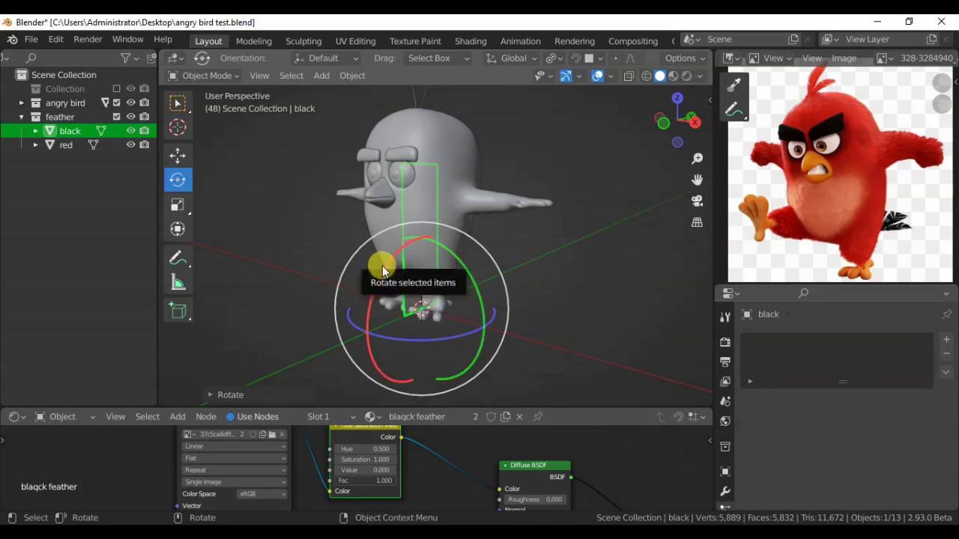
{"action": "left_click_drag", "start_coordinate": [378, 263], "coordinate": [367, 287]}
{"action": "left_click", "coordinate": [353, 76]}
{"action": "mouse_move", "coordinate": [367, 148]}
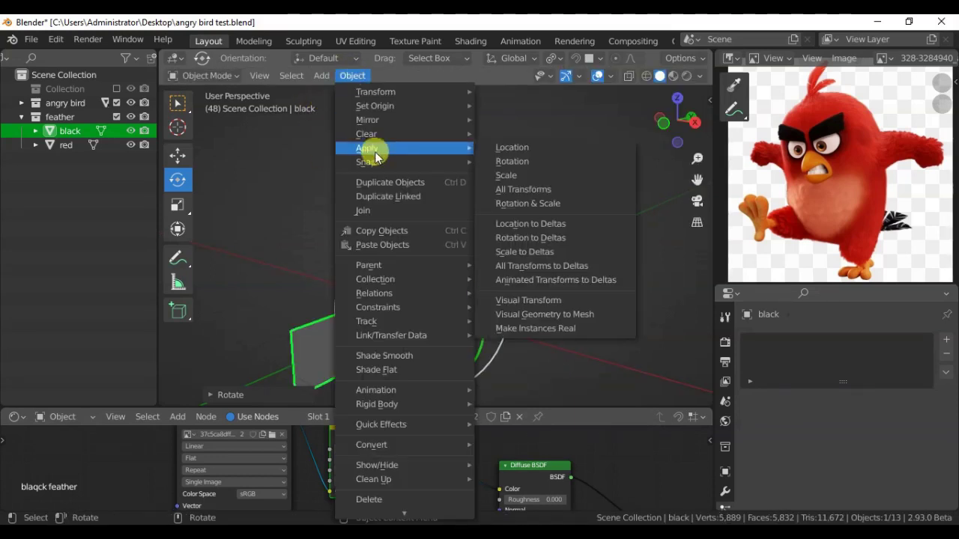
{"action": "left_click", "coordinate": [534, 197]}
Add a Particle Instance modifier to the black feather using the Cube's head feather system.
{"action": "left_click", "coordinate": [338, 336]}
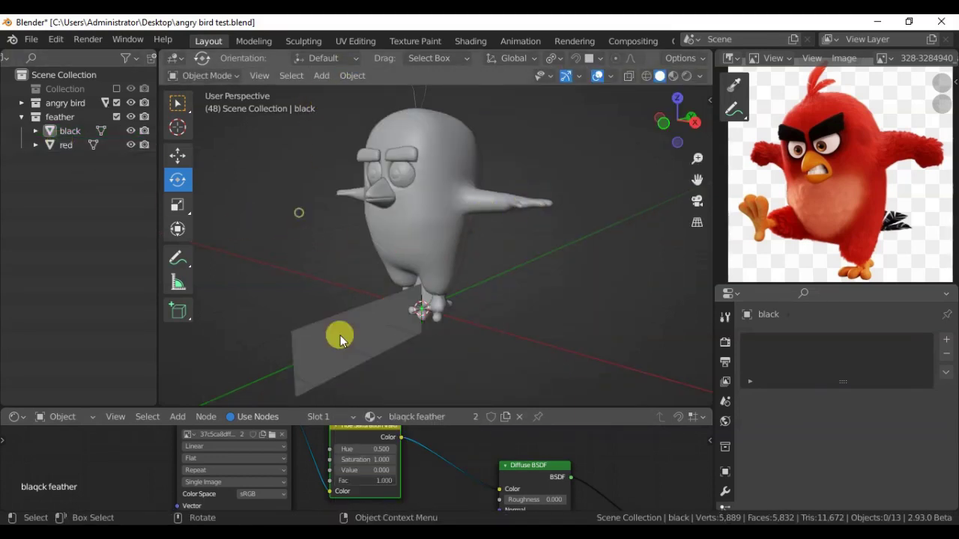
{"action": "left_click", "coordinate": [355, 337]}
{"action": "left_click", "coordinate": [725, 491]}
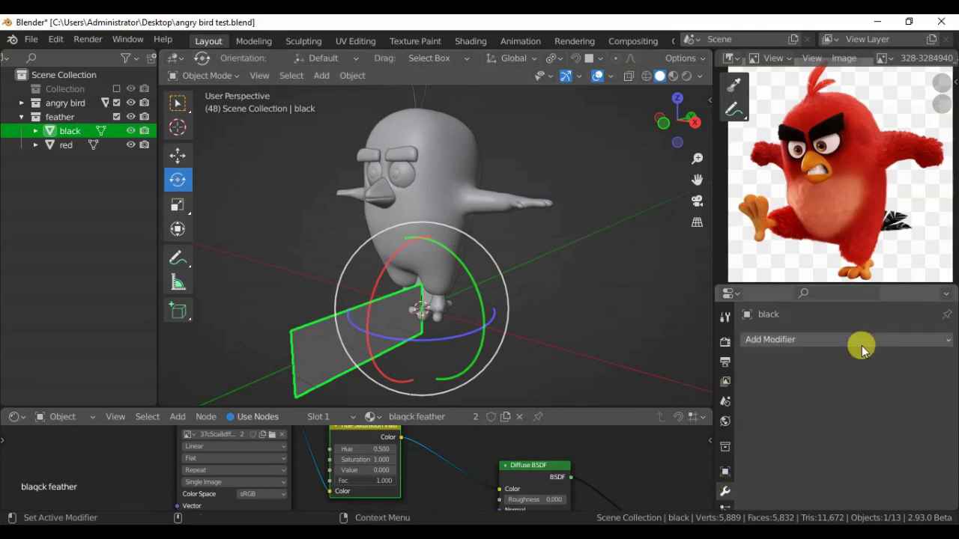
{"action": "left_click", "coordinate": [858, 343]}
{"action": "left_click", "coordinate": [929, 137]}
{"action": "scroll", "coordinate": [754, 400], "scroll_direction": "down", "scroll_amount": 1}
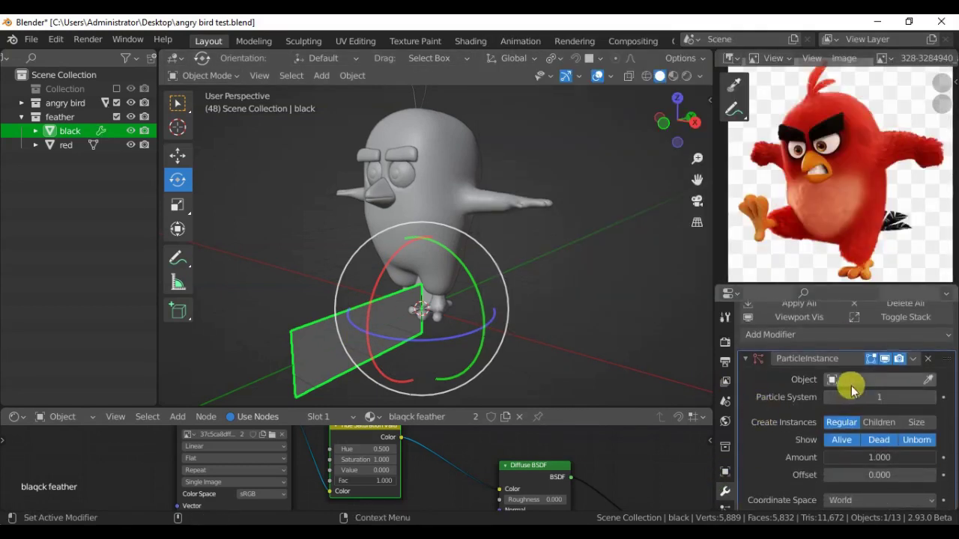
{"action": "left_click", "coordinate": [459, 176]}
{"action": "left_click", "coordinate": [879, 397]}
{"action": "left_click", "coordinate": [854, 408]}
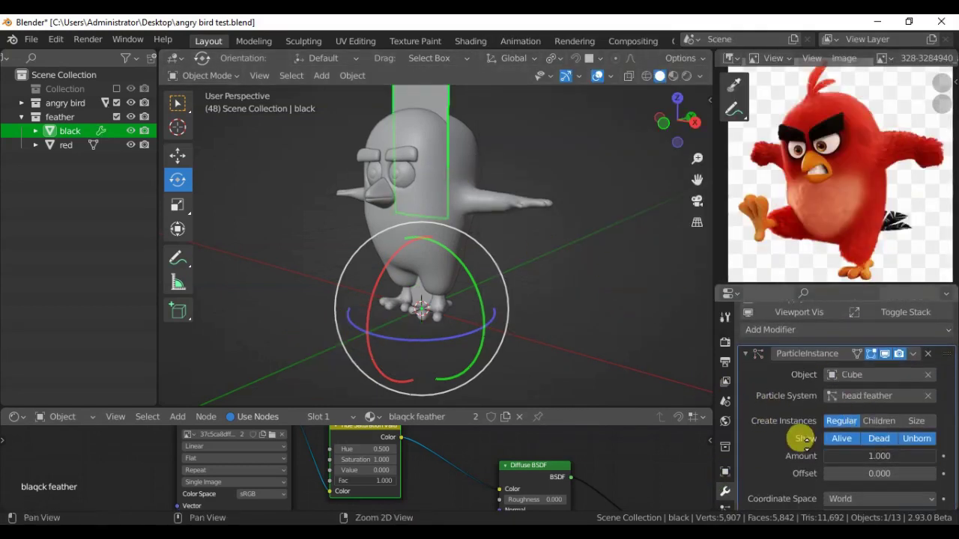
{"action": "scroll", "coordinate": [817, 424], "scroll_direction": "down", "scroll_amount": 2}
{"action": "left_click", "coordinate": [860, 342]}
{"action": "left_click", "coordinate": [811, 368]}
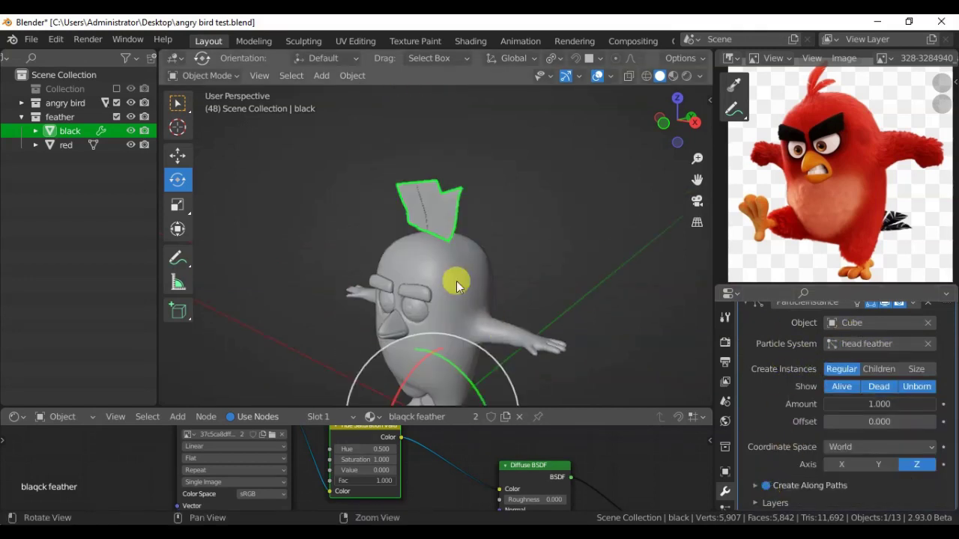
Turn the bottom area into a Timeline, go to frame 10, and use rendered shading.
{"action": "middle_click_drag", "start_coordinate": [456, 281], "coordinate": [454, 281]}
{"action": "left_click_drag", "start_coordinate": [232, 410], "coordinate": [188, 353]}
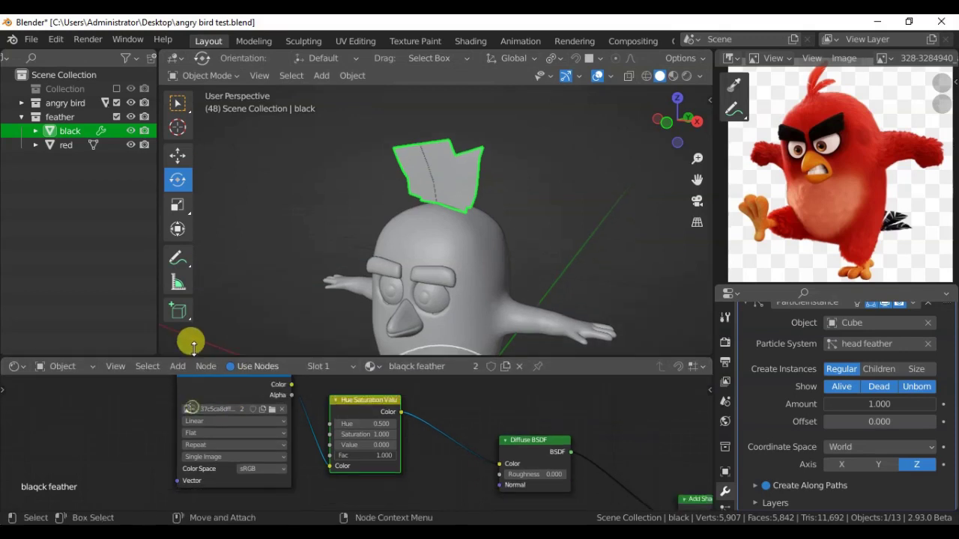
{"action": "left_click", "coordinate": [13, 360]}
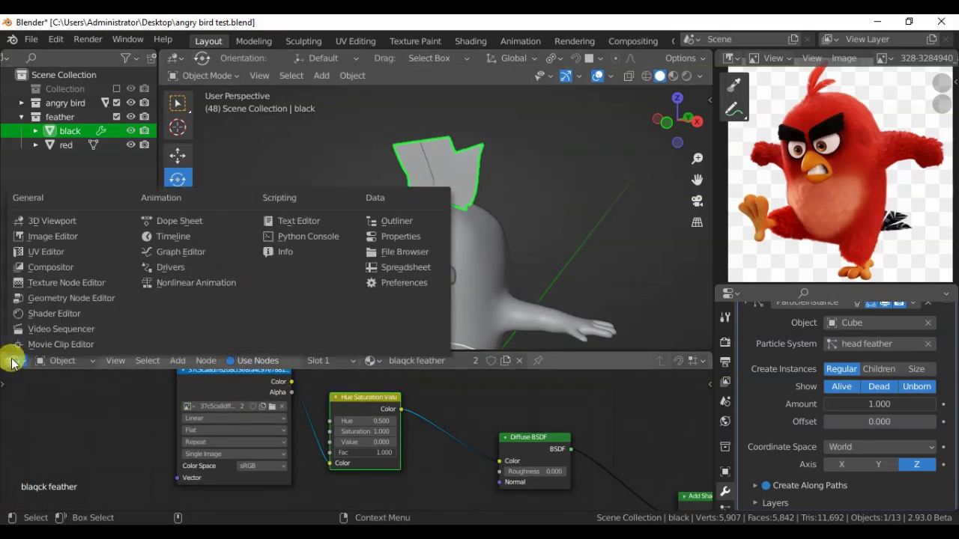
{"action": "left_click", "coordinate": [180, 236]}
{"action": "left_click", "coordinate": [327, 363]}
{"action": "left_click", "coordinate": [686, 76]}
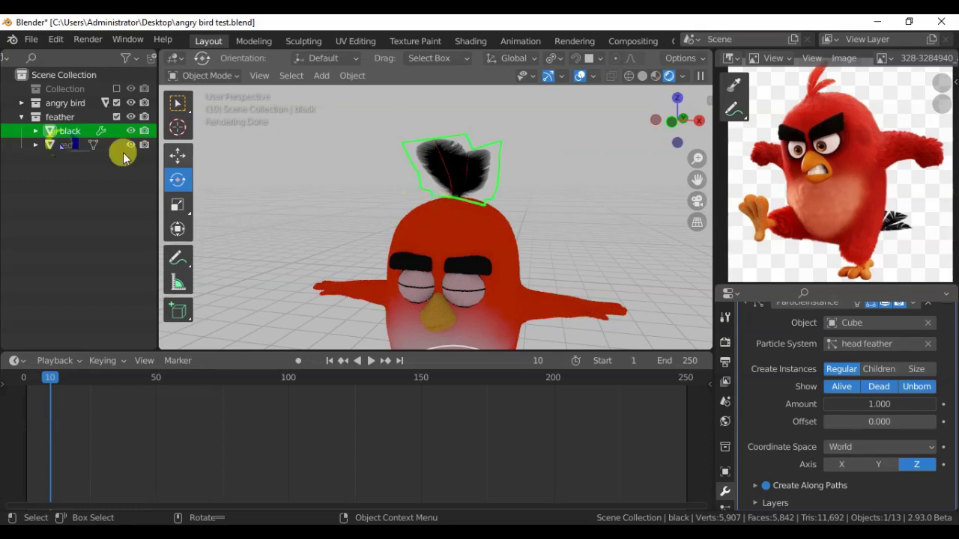
{"action": "middle_click_drag", "start_coordinate": [439, 206], "coordinate": [374, 161]}
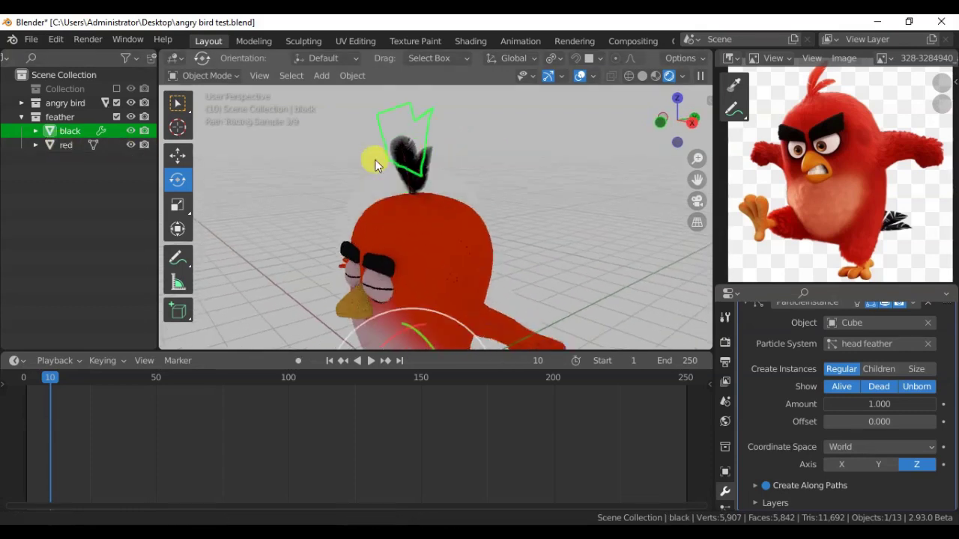
Switch the feather instances to the tail feather system, aligned on the Y axis in local space.
{"action": "left_click", "coordinate": [856, 344]}
{"action": "left_click", "coordinate": [810, 377]}
{"action": "mouse_move", "coordinate": [485, 224]}
{"action": "middle_mouse_down"}
{"action": "mouse_move", "coordinate": [412, 223]}
{"action": "mouse_move", "coordinate": [423, 239]}
{"action": "middle_mouse_up"}
{"action": "left_click", "coordinate": [841, 465]}
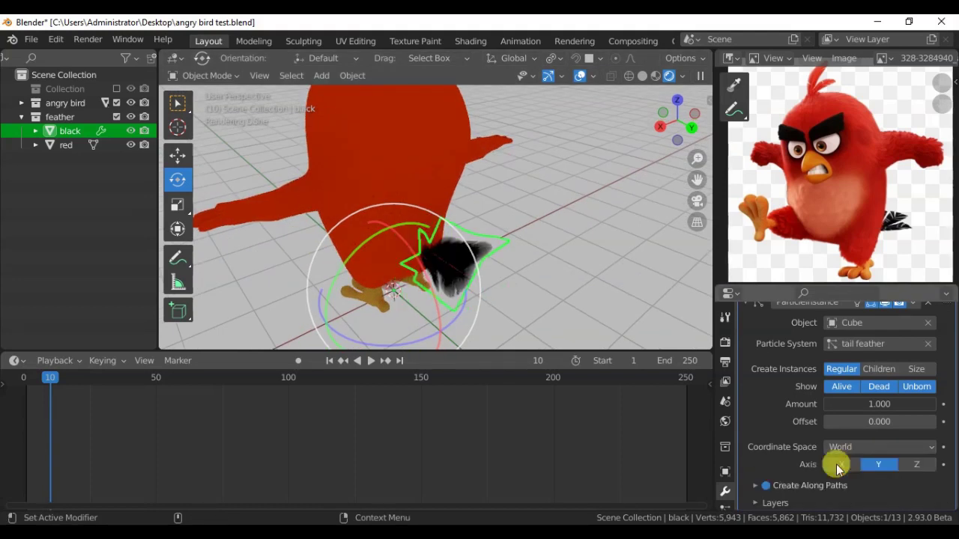
{"action": "middle_click_drag", "start_coordinate": [481, 304], "coordinate": [388, 281]}
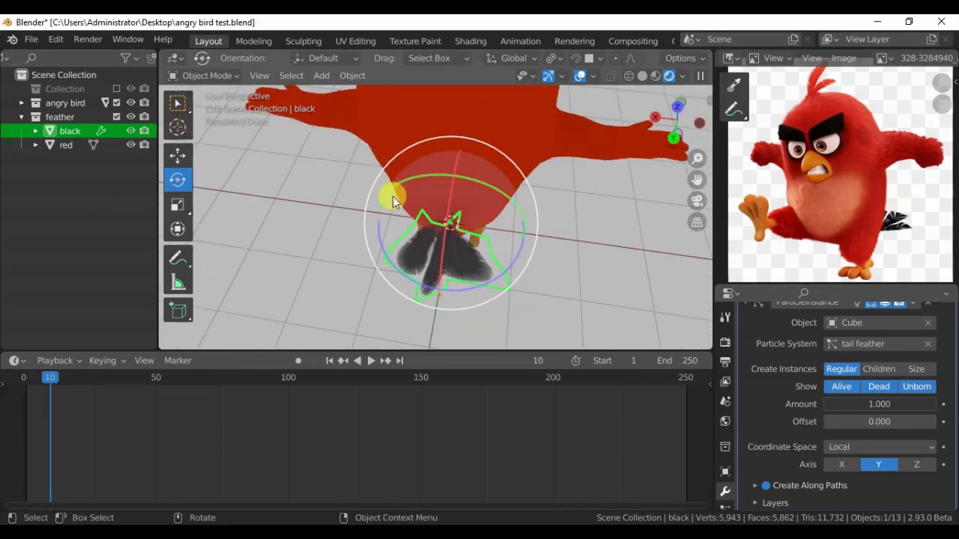
{"action": "key", "text": "Tab"}
Scale the black feather's UV island about 1.8× wider across the feather texture.
{"action": "left_click", "coordinate": [346, 41]}
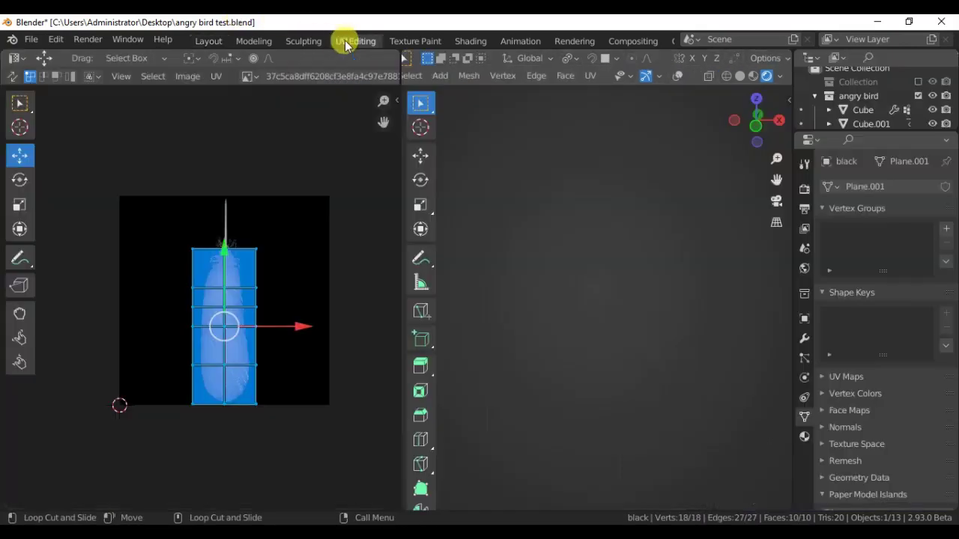
{"action": "middle_click_drag", "start_coordinate": [548, 232], "coordinate": [580, 239]}
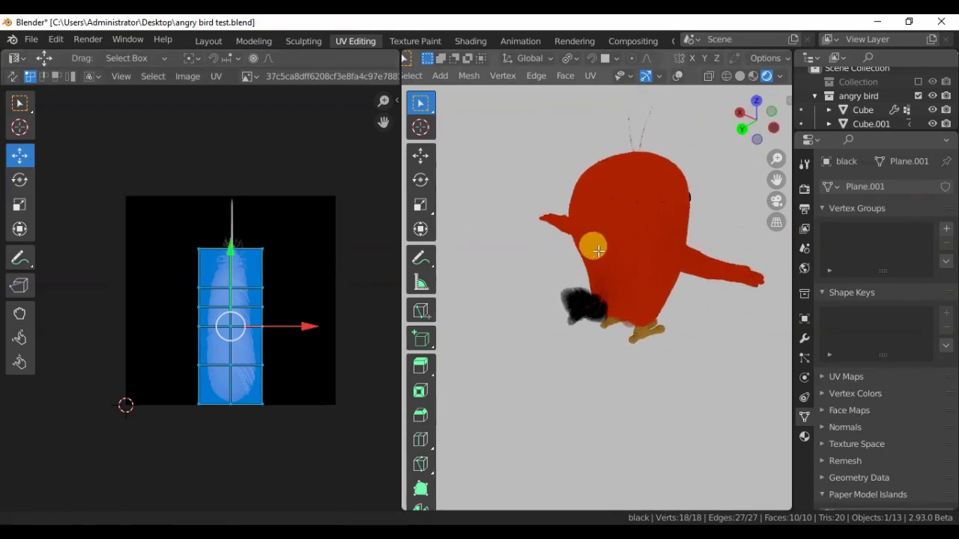
{"action": "scroll", "coordinate": [580, 240], "scroll_direction": "up", "scroll_amount": 2}
{"action": "left_click", "coordinate": [23, 205]}
{"action": "left_click_drag", "start_coordinate": [265, 285], "coordinate": [362, 295]}
{"action": "middle_click_drag", "start_coordinate": [676, 317], "coordinate": [670, 364]}
{"action": "scroll", "coordinate": [556, 218], "scroll_direction": "up", "scroll_amount": 2}
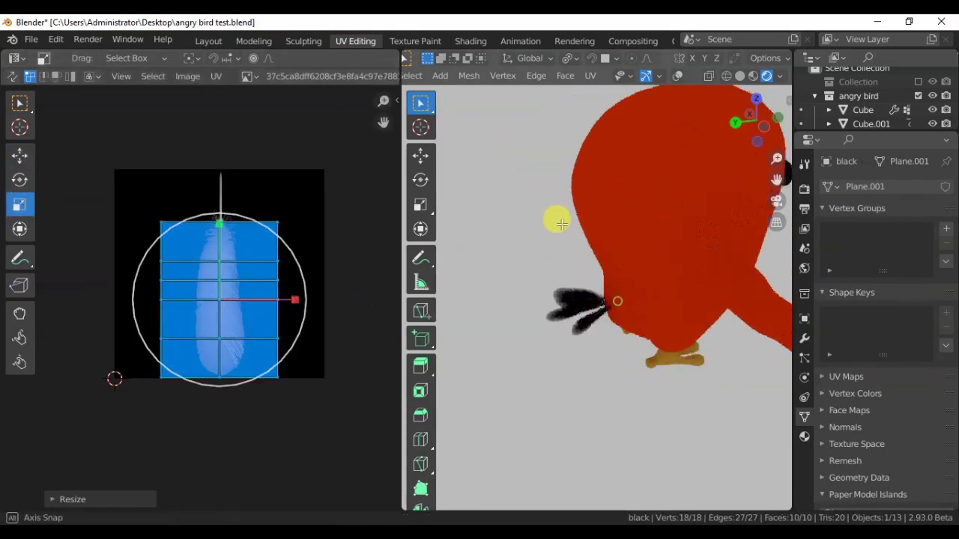
{"action": "mouse_move", "coordinate": [556, 218]}
{"action": "middle_mouse_down"}
{"action": "mouse_move", "coordinate": [556, 264]}
{"action": "mouse_move", "coordinate": [619, 338]}
{"action": "middle_mouse_up"}
{"action": "scroll", "coordinate": [619, 338], "scroll_direction": "up", "scroll_amount": 2}
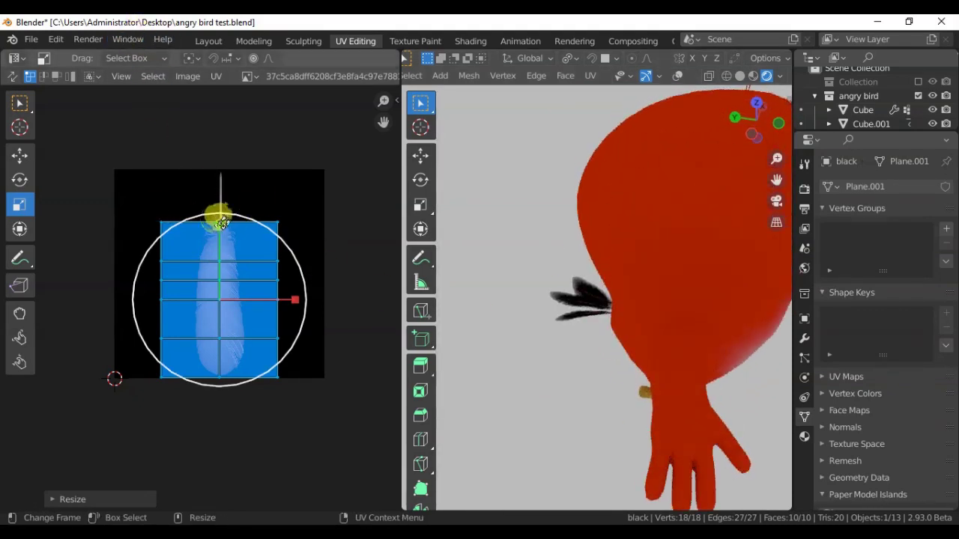
{"action": "left_click_drag", "start_coordinate": [222, 224], "coordinate": [222, 223]}
Shift the whole UV island slightly upward and go back to the Layout workspace.
{"action": "left_click", "coordinate": [20, 155]}
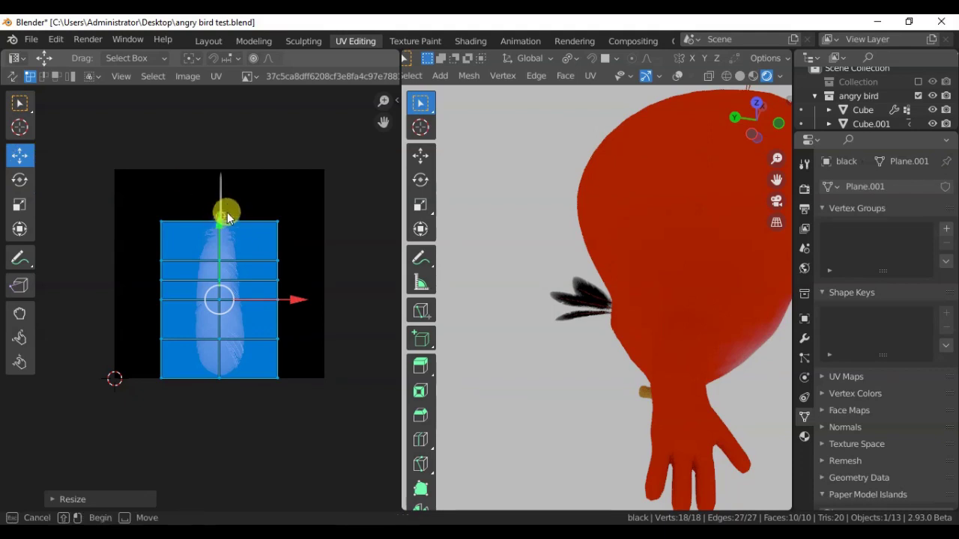
{"action": "left_click", "coordinate": [116, 199]}
{"action": "key", "text": "a"}
{"action": "left_click_drag", "start_coordinate": [236, 215], "coordinate": [218, 207]}
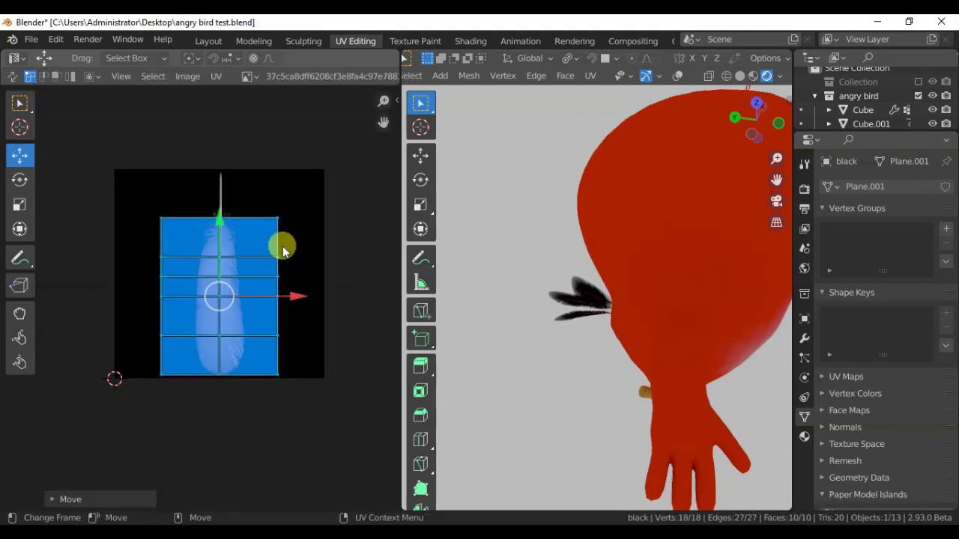
{"action": "left_click", "coordinate": [208, 41]}
{"action": "middle_click_drag", "start_coordinate": [578, 276], "coordinate": [532, 193]}
In solid shading, select the red feather and add a Particle Instance modifier to it.
{"action": "scroll", "coordinate": [532, 193], "scroll_direction": "down", "scroll_amount": 3}
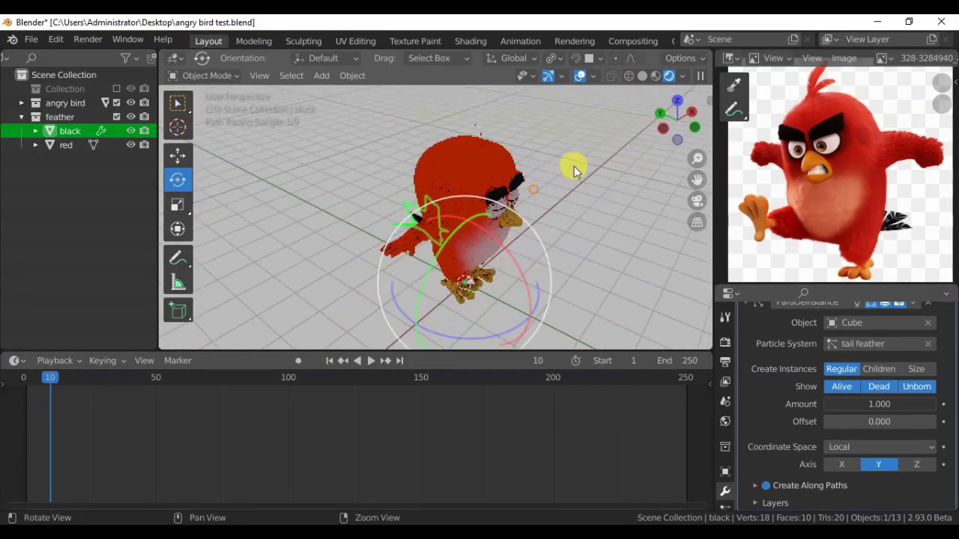
{"action": "middle_click_drag", "start_coordinate": [574, 167], "coordinate": [456, 175]}
{"action": "left_click", "coordinate": [642, 76]}
{"action": "scroll", "coordinate": [433, 139], "scroll_direction": "up", "scroll_amount": 3}
{"action": "left_click", "coordinate": [433, 140]}
{"action": "scroll", "coordinate": [433, 139], "scroll_direction": "down", "scroll_amount": 3}
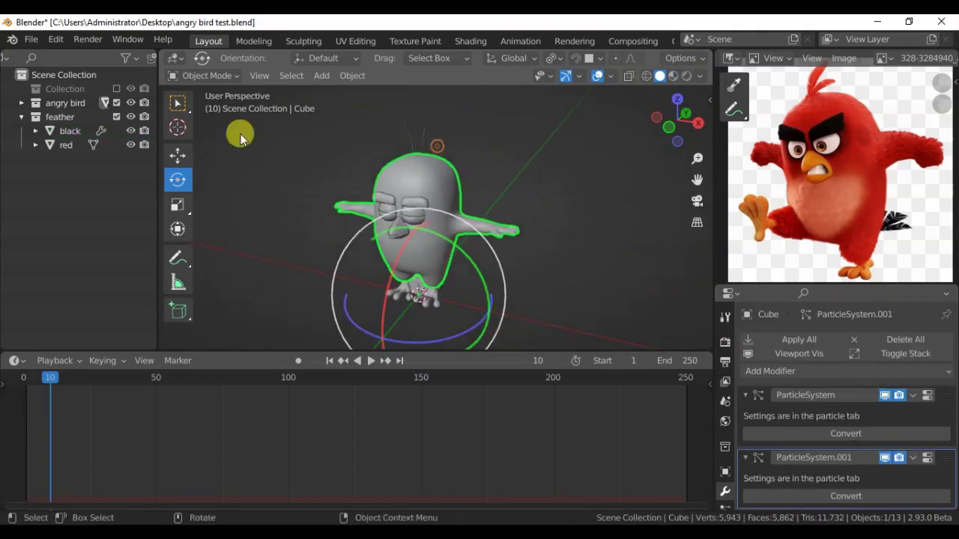
{"action": "left_click", "coordinate": [64, 147]}
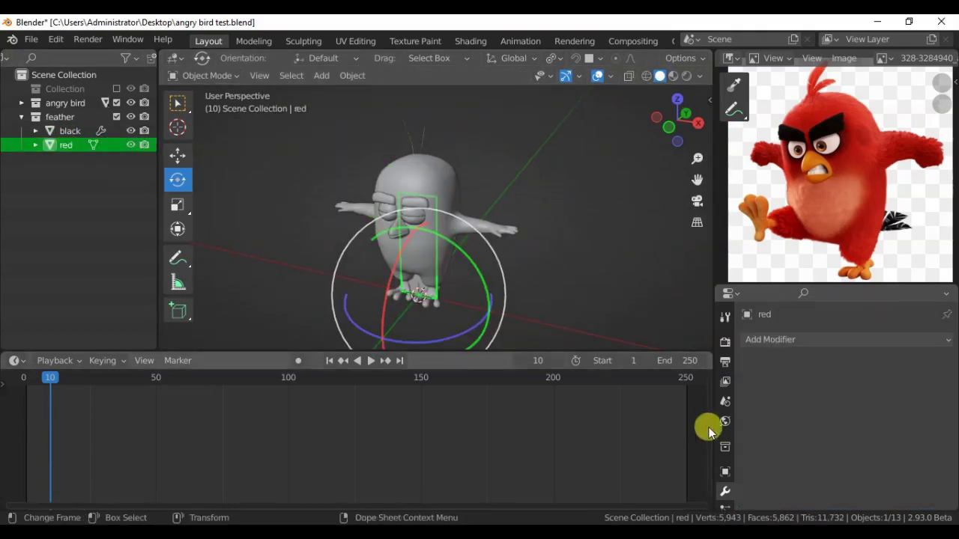
{"action": "left_click", "coordinate": [786, 343]}
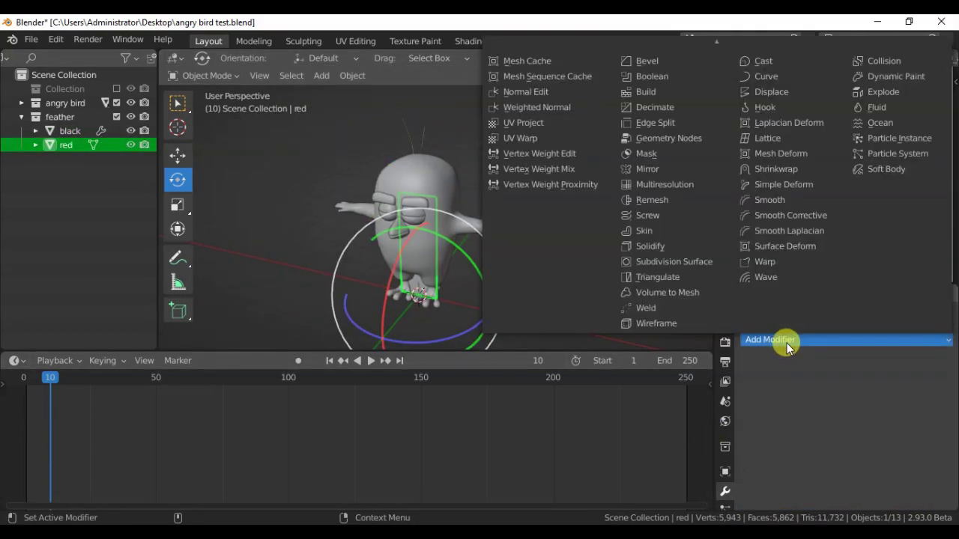
{"action": "left_click", "coordinate": [902, 138]}
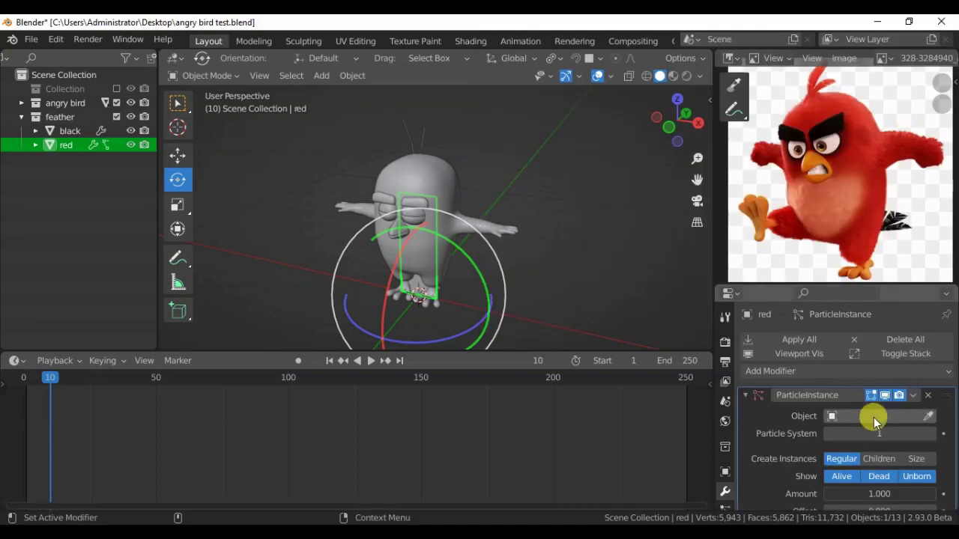
Use the Cube as the particle source and make the instances follow the particle paths.
{"action": "left_click", "coordinate": [450, 145]}
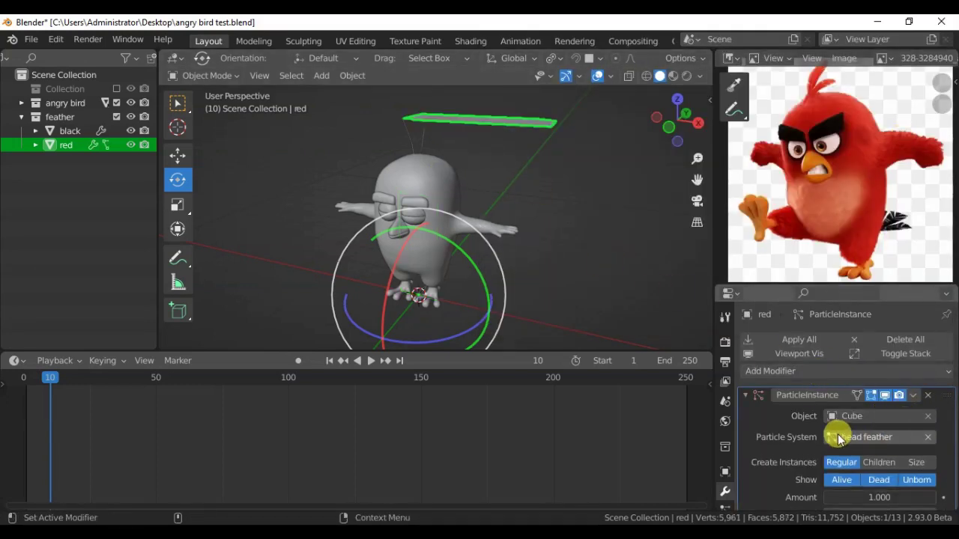
{"action": "scroll", "coordinate": [791, 435], "scroll_direction": "down", "scroll_amount": 2}
{"action": "scroll", "coordinate": [798, 404], "scroll_direction": "down", "scroll_amount": 1}
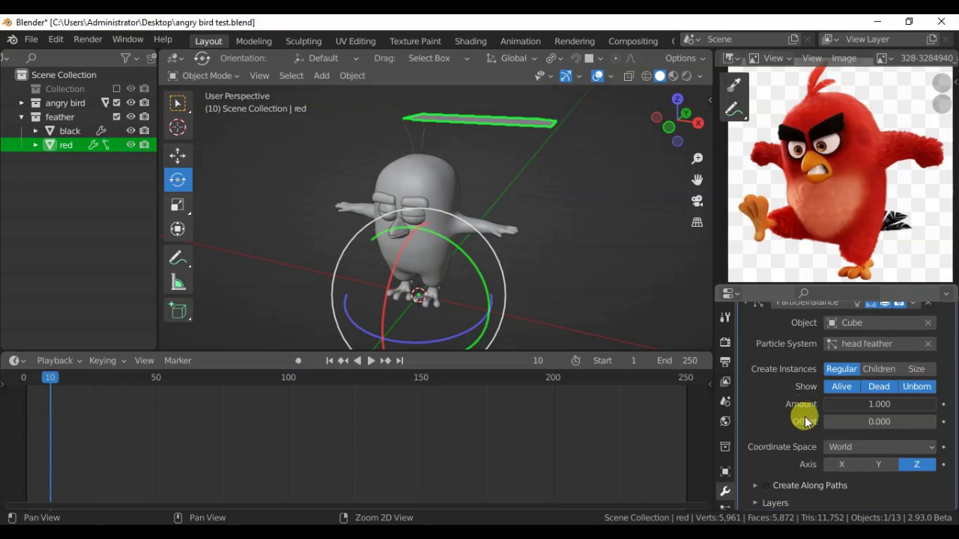
{"action": "left_click", "coordinate": [765, 486]}
{"action": "scroll", "coordinate": [765, 485], "scroll_direction": "down", "scroll_amount": 2}
{"action": "middle_click_drag", "start_coordinate": [439, 182], "coordinate": [404, 188]}
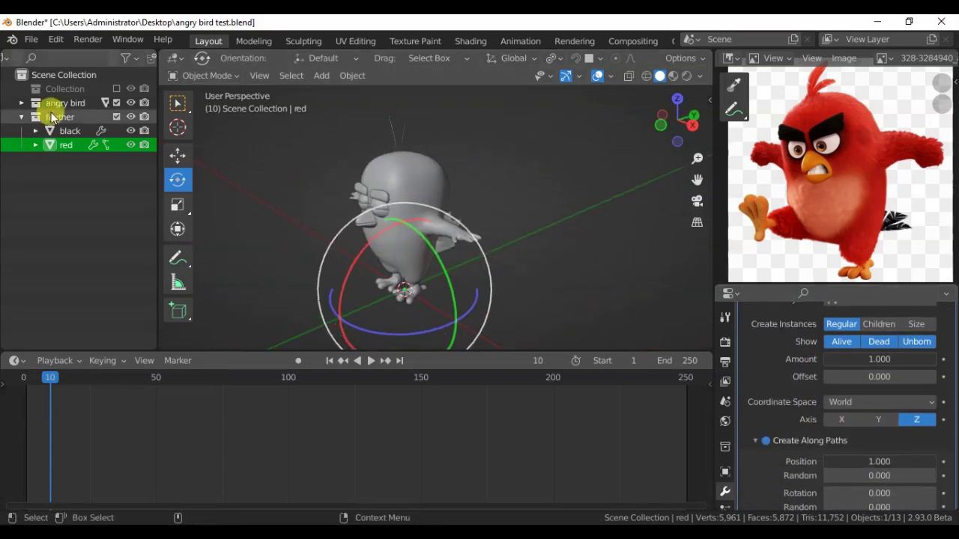
{"action": "key", "text": "KP_Divide"}
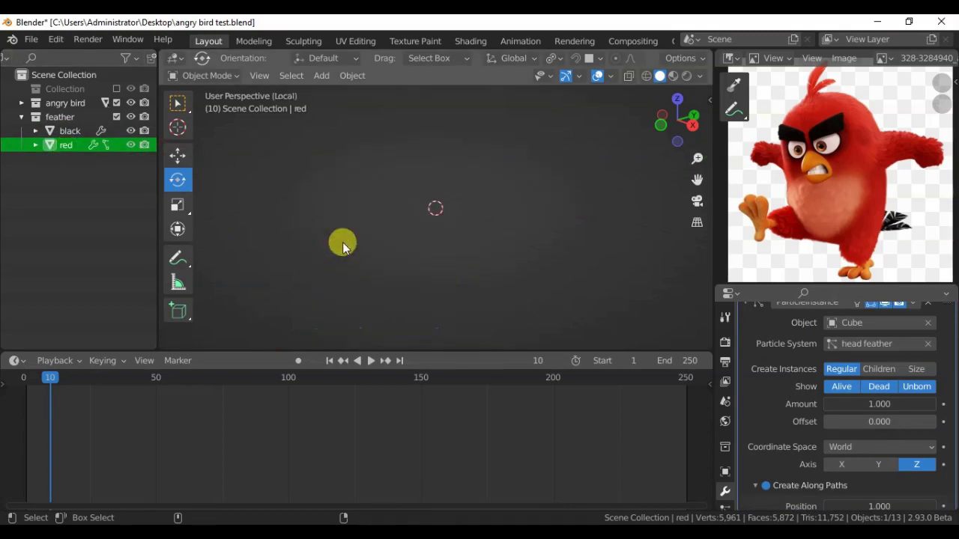
{"action": "scroll", "coordinate": [794, 411], "scroll_direction": "up", "scroll_amount": 2}
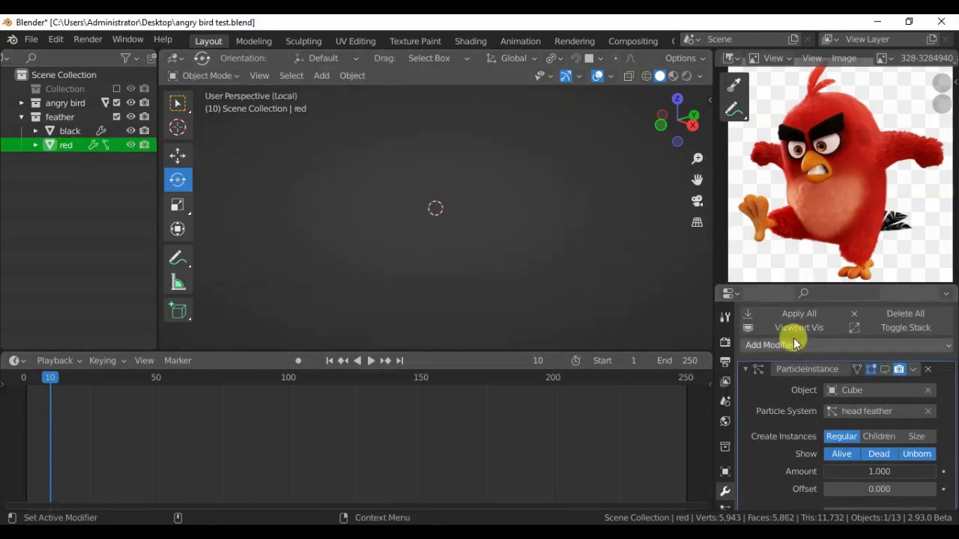
{"action": "key", "text": "KP_Divide"}
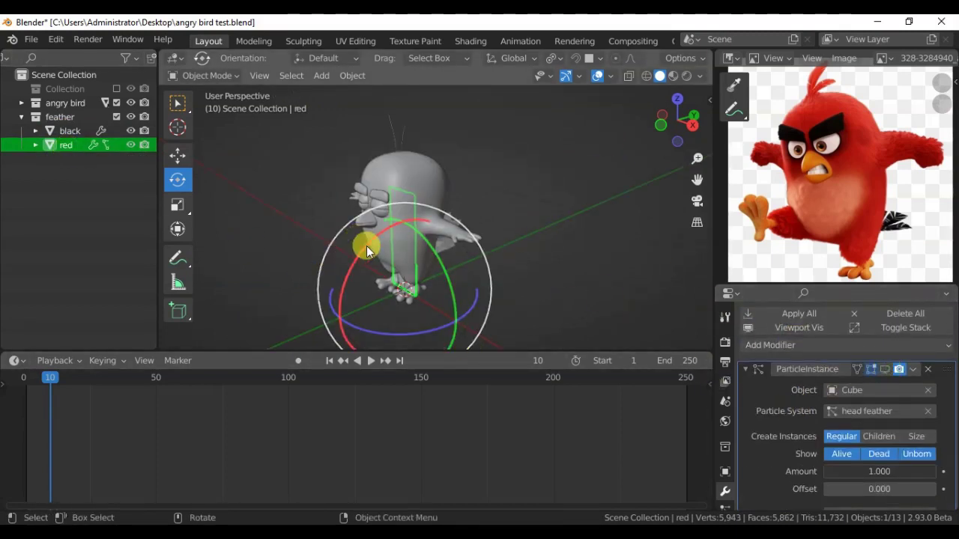
Rotate the red feather plane flat and apply its rotation and scale.
{"action": "left_click_drag", "start_coordinate": [364, 247], "coordinate": [347, 260]}
{"action": "left_click_drag", "start_coordinate": [440, 270], "coordinate": [428, 242]}
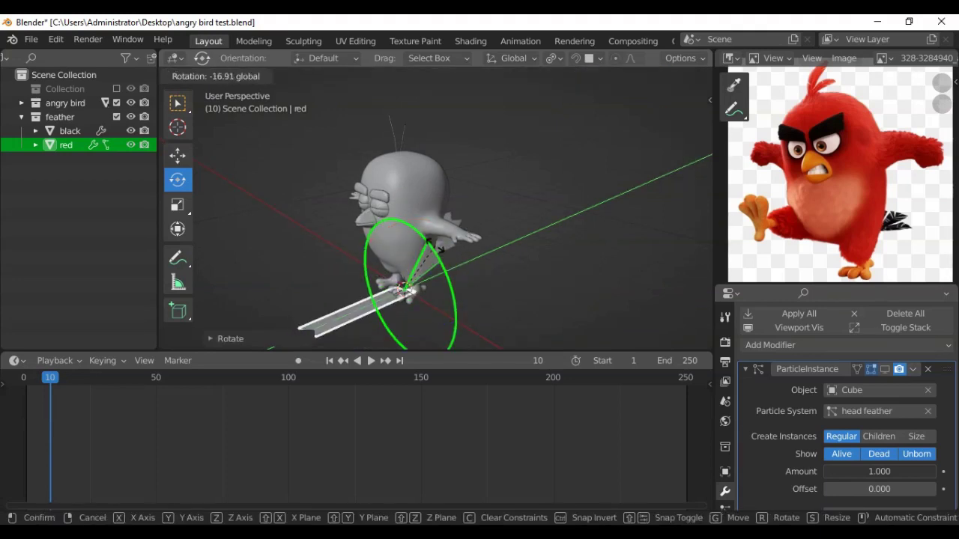
{"action": "left_click", "coordinate": [178, 155]}
{"action": "left_click", "coordinate": [352, 75]}
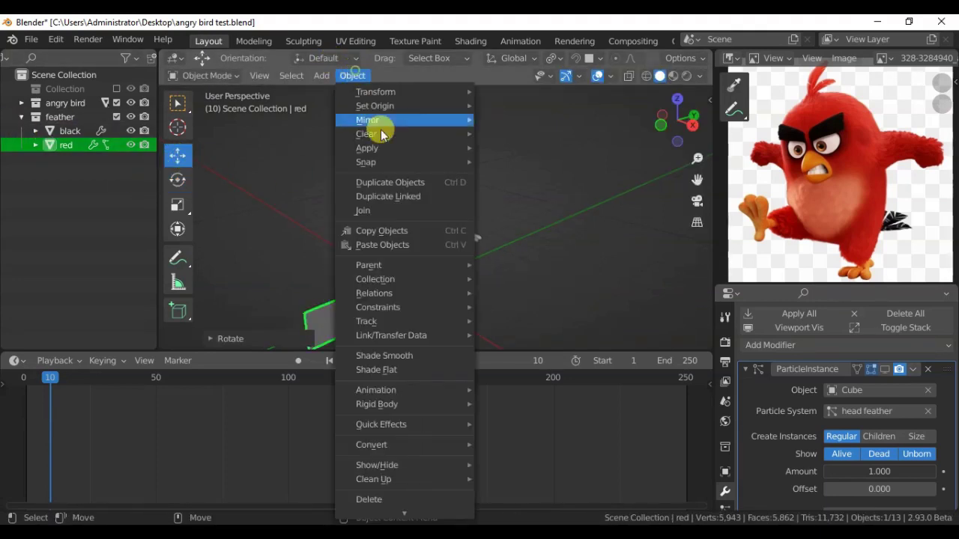
{"action": "left_click", "coordinate": [547, 202]}
{"action": "left_click", "coordinate": [886, 370]}
Preview in rendered shading, reselect the red feather, and edit it in the UV Editing workspace.
{"action": "middle_click_drag", "start_coordinate": [524, 195], "coordinate": [428, 183]}
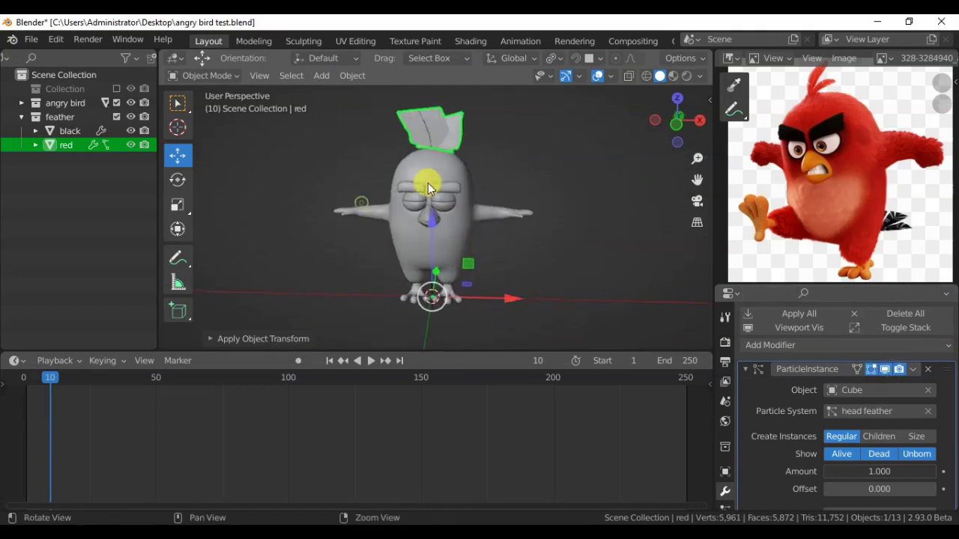
{"action": "left_click", "coordinate": [686, 76]}
{"action": "left_click", "coordinate": [303, 148]}
{"action": "left_click", "coordinate": [404, 146]}
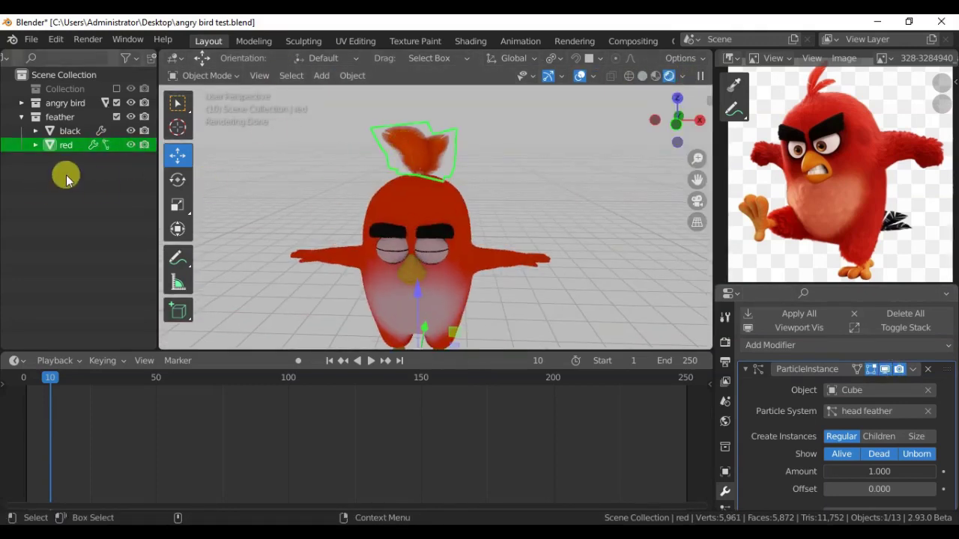
{"action": "key", "text": "Tab"}
{"action": "left_click", "coordinate": [345, 40]}
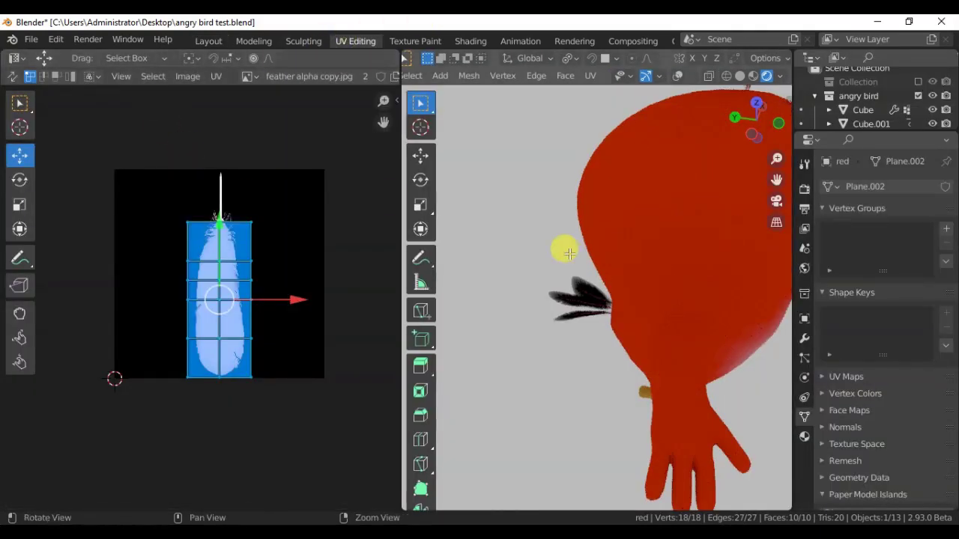
Stretch the red feather UV island about 2.38× wider on X.
{"action": "scroll", "coordinate": [569, 254], "scroll_direction": "down", "scroll_amount": 3}
{"action": "middle_click_drag", "start_coordinate": [690, 205], "coordinate": [546, 193]}
{"action": "scroll", "coordinate": [545, 193], "scroll_direction": "up", "scroll_amount": 3}
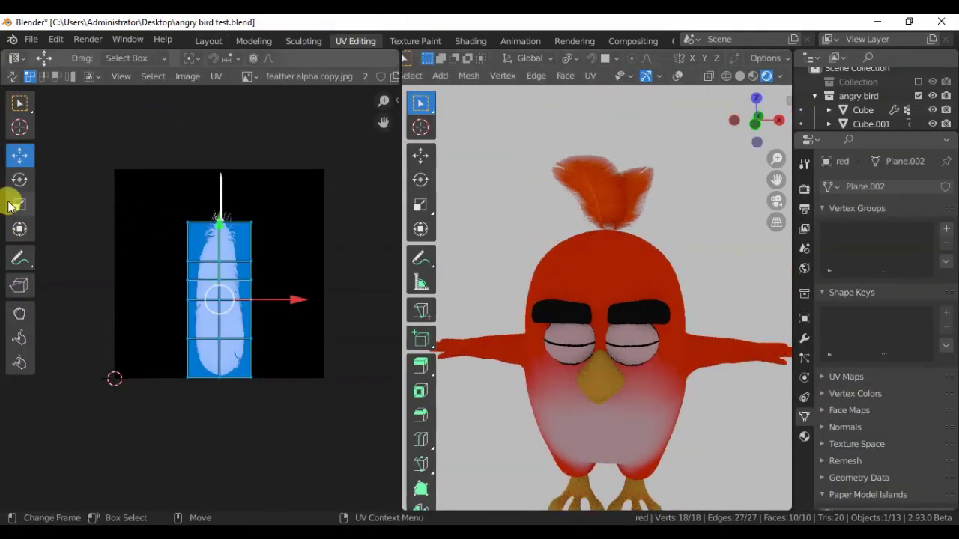
{"action": "mouse_move", "coordinate": [260, 300]}
{"action": "left_mouse_down"}
{"action": "mouse_move", "coordinate": [315, 300]}
{"action": "mouse_move", "coordinate": [298, 299]}
{"action": "left_mouse_up"}
Return to Layout in solid shading, select the bird body, and show its particle systems.
{"action": "middle_click_drag", "start_coordinate": [439, 287], "coordinate": [525, 293]}
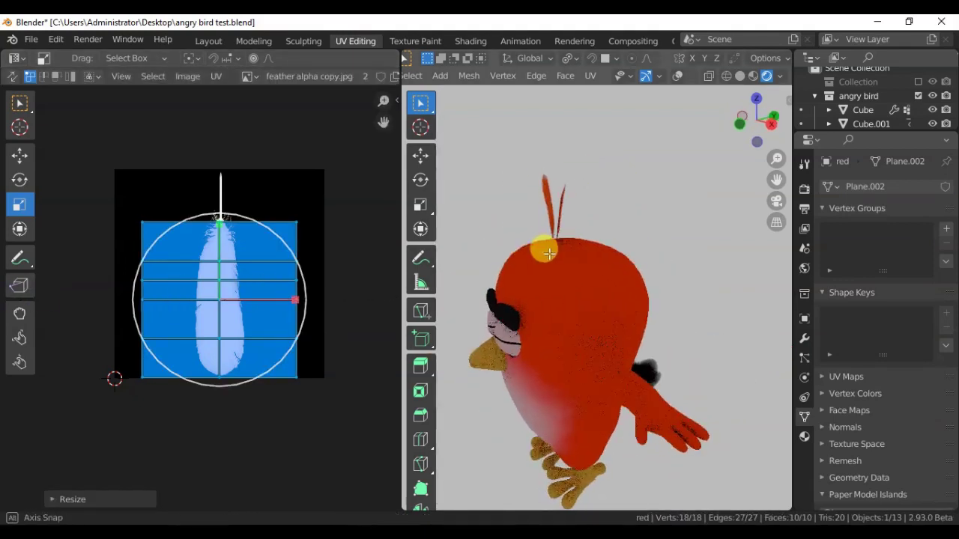
{"action": "left_click", "coordinate": [209, 41]}
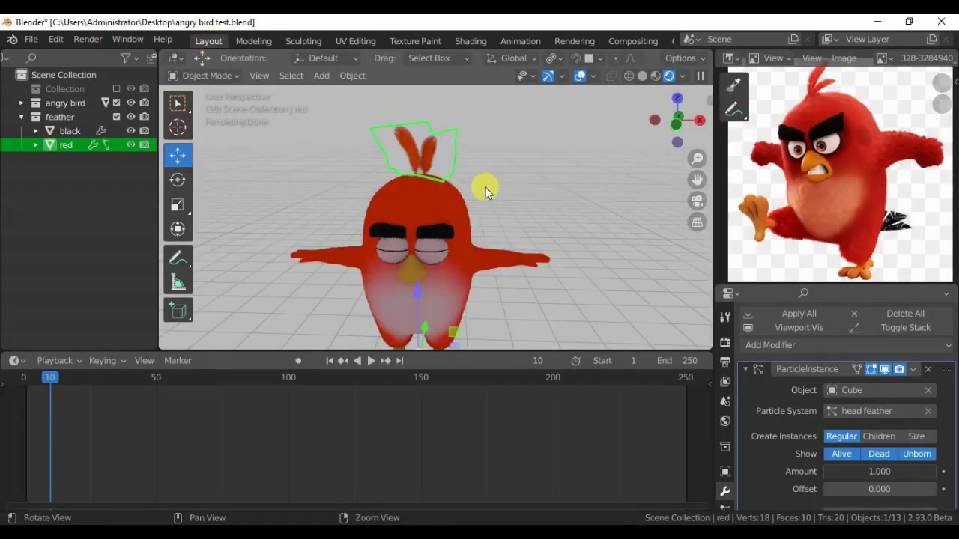
{"action": "left_click", "coordinate": [659, 75]}
{"action": "middle_click_drag", "start_coordinate": [455, 160], "coordinate": [395, 201]}
{"action": "left_click", "coordinate": [395, 200]}
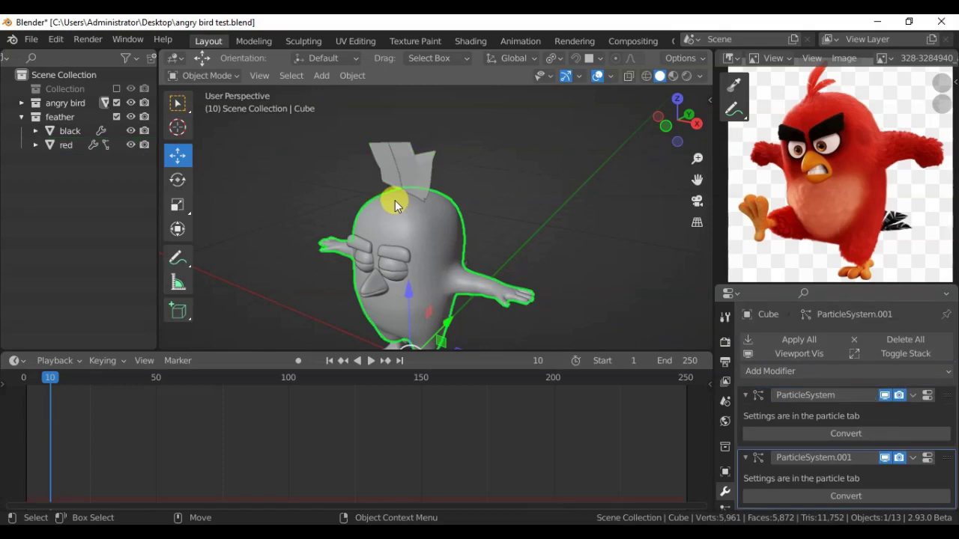
{"action": "scroll", "coordinate": [727, 495], "scroll_direction": "down", "scroll_amount": 1}
{"action": "left_click", "coordinate": [724, 491]}
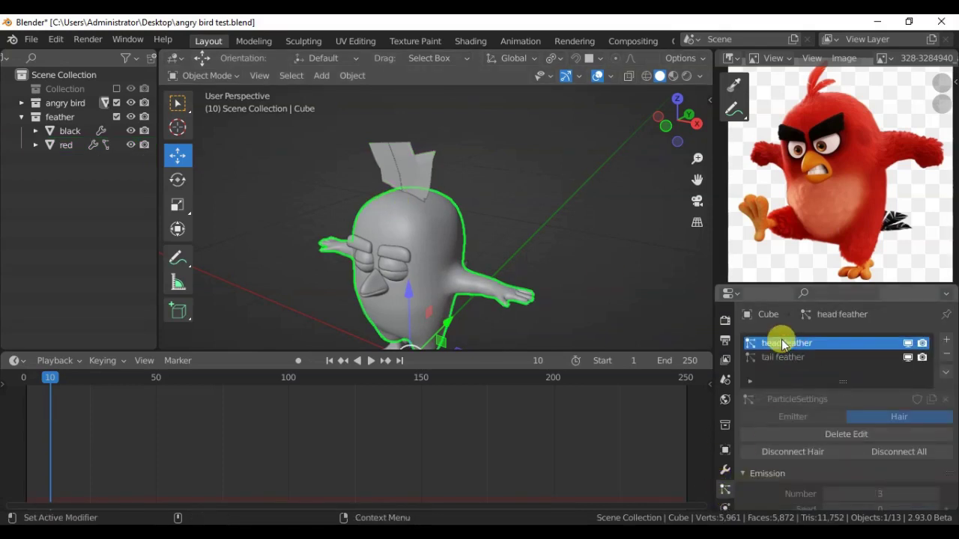
Comb the head feather hair in Particle Edit mode using the Comb brush.
{"action": "left_click", "coordinate": [201, 76]}
{"action": "left_click", "coordinate": [217, 183]}
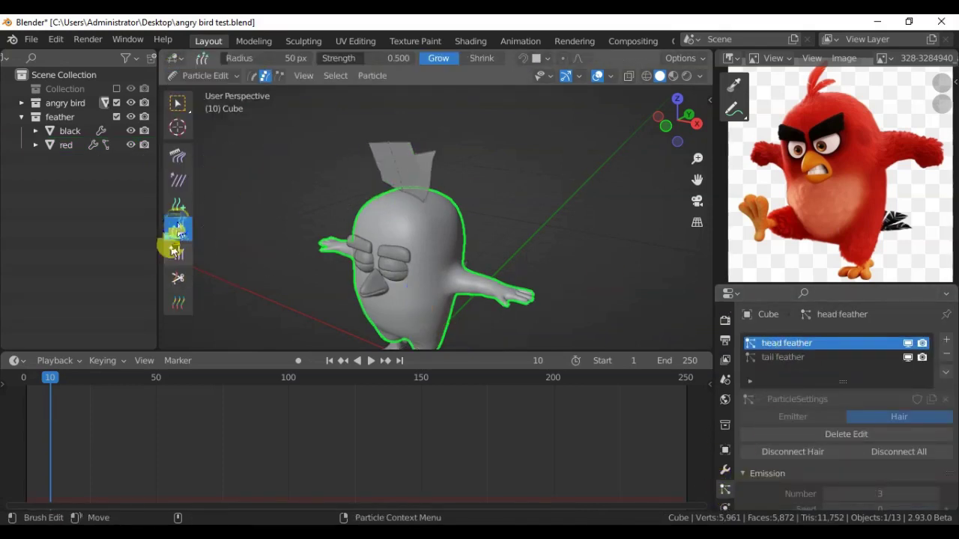
{"action": "left_click", "coordinate": [178, 155]}
{"action": "mouse_move", "coordinate": [345, 146]}
{"action": "middle_mouse_down"}
{"action": "mouse_move", "coordinate": [402, 172]}
{"action": "mouse_move", "coordinate": [378, 171]}
{"action": "mouse_move", "coordinate": [444, 167]}
{"action": "mouse_move", "coordinate": [509, 228]}
{"action": "middle_mouse_up"}
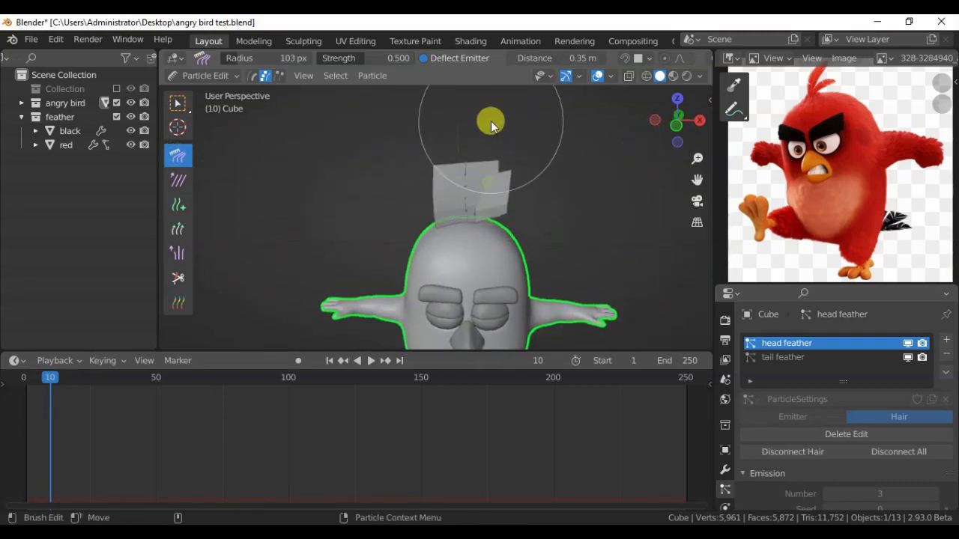
{"action": "middle_click_drag", "start_coordinate": [491, 121], "coordinate": [368, 200]}
{"action": "mouse_move", "coordinate": [399, 168]}
{"action": "middle_mouse_down"}
{"action": "mouse_move", "coordinate": [373, 205]}
{"action": "mouse_move", "coordinate": [368, 197]}
{"action": "mouse_move", "coordinate": [425, 180]}
{"action": "middle_mouse_up"}
{"action": "key", "text": "Tab"}
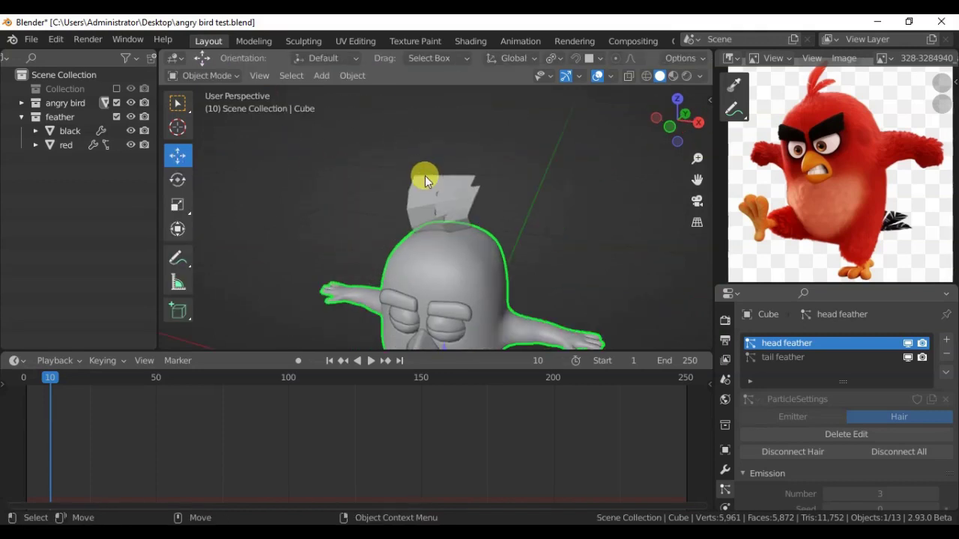
Preview the combed head feather in Rendered shading from several angles.
{"action": "left_click", "coordinate": [687, 75]}
{"action": "mouse_move", "coordinate": [445, 135]}
{"action": "middle_mouse_down"}
{"action": "mouse_move", "coordinate": [385, 132]}
{"action": "mouse_move", "coordinate": [450, 158]}
{"action": "mouse_move", "coordinate": [396, 198]}
{"action": "mouse_move", "coordinate": [257, 193]}
{"action": "mouse_move", "coordinate": [499, 225]}
{"action": "middle_mouse_up"}
{"action": "scroll", "coordinate": [379, 216], "scroll_direction": "down", "scroll_amount": 5}
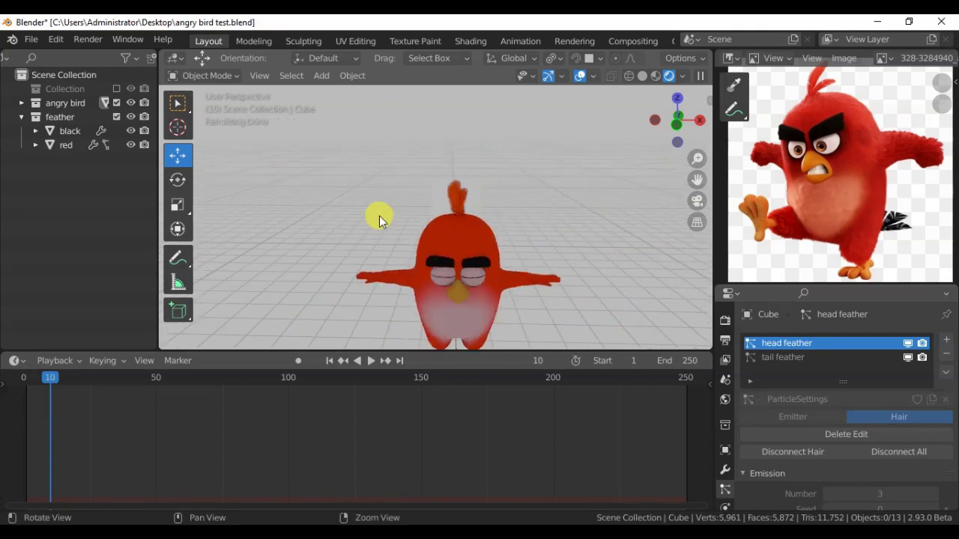
{"action": "mouse_move", "coordinate": [379, 217]}
{"action": "middle_mouse_down"}
{"action": "mouse_move", "coordinate": [353, 228]}
{"action": "mouse_move", "coordinate": [338, 176]}
{"action": "mouse_move", "coordinate": [376, 183]}
{"action": "middle_mouse_up"}
{"action": "scroll", "coordinate": [337, 175], "scroll_direction": "up", "scroll_amount": 2}
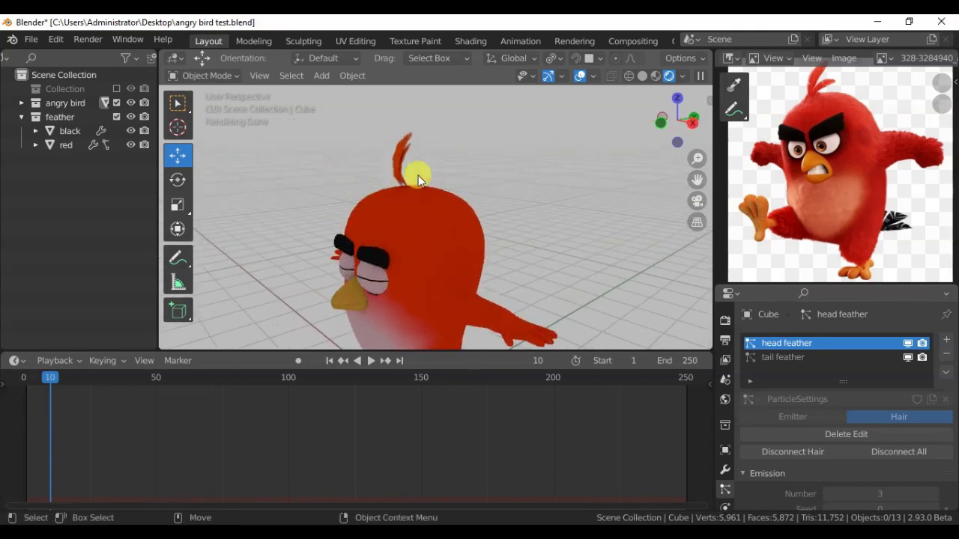
Recheck the head feather in Particle Edit, then save angry bird test.blend.
{"action": "left_click", "coordinate": [218, 76]}
{"action": "left_click", "coordinate": [206, 184]}
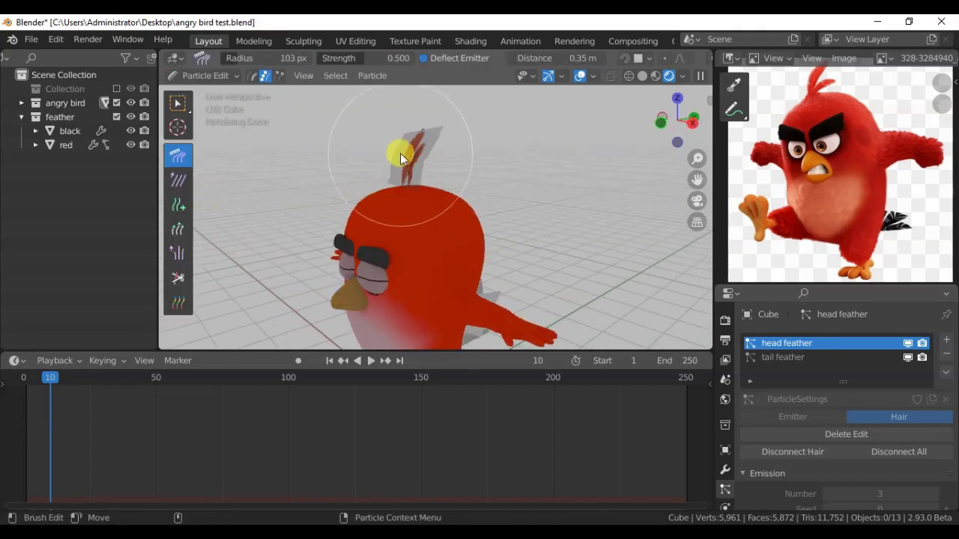
{"action": "mouse_move", "coordinate": [414, 163]}
{"action": "middle_mouse_down"}
{"action": "mouse_move", "coordinate": [413, 206]}
{"action": "mouse_move", "coordinate": [365, 190]}
{"action": "mouse_move", "coordinate": [373, 163]}
{"action": "mouse_move", "coordinate": [364, 186]}
{"action": "middle_mouse_up"}
{"action": "key", "text": "Tab"}
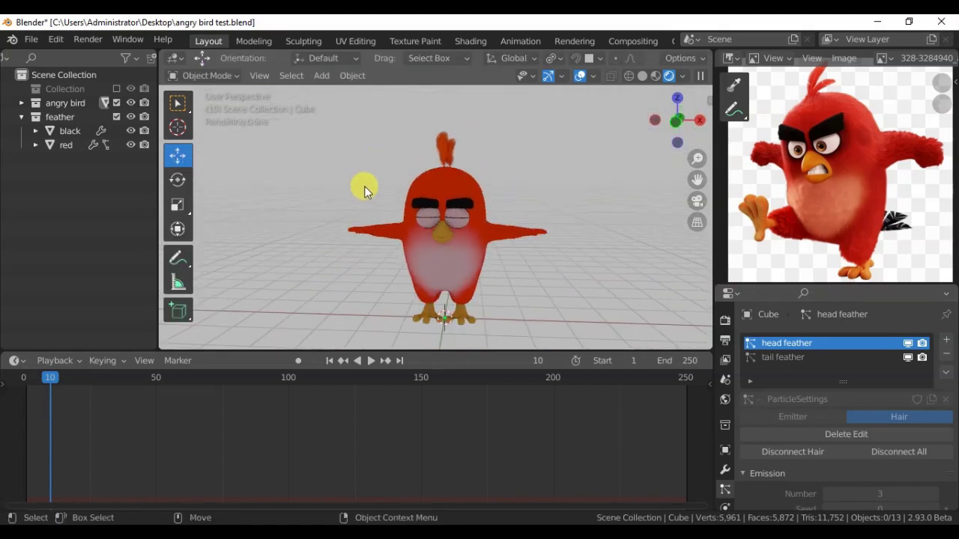
{"action": "left_click", "coordinate": [30, 41]}
{"action": "left_click", "coordinate": [60, 131]}
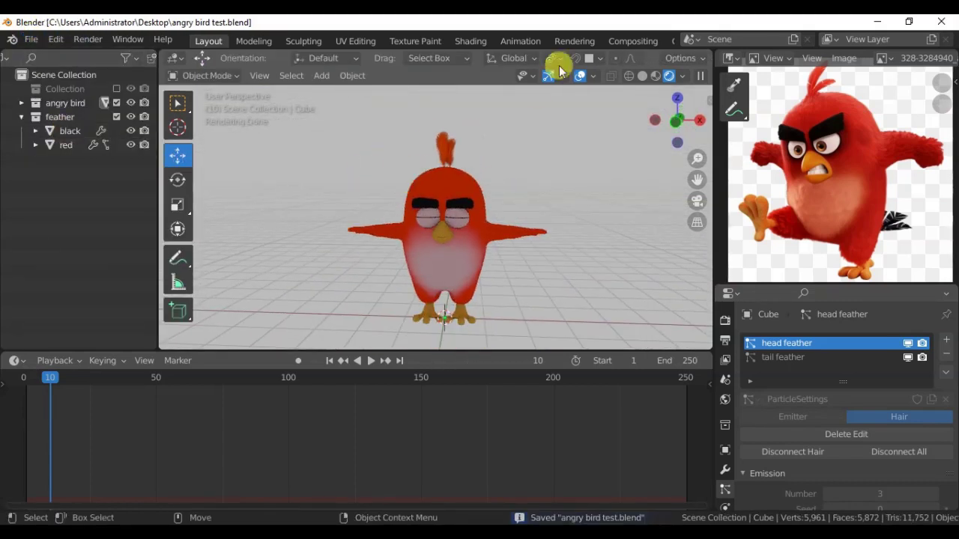
Stop playback, compare Solid and Rendered shading, and save the file again.
{"action": "left_click", "coordinate": [641, 76]}
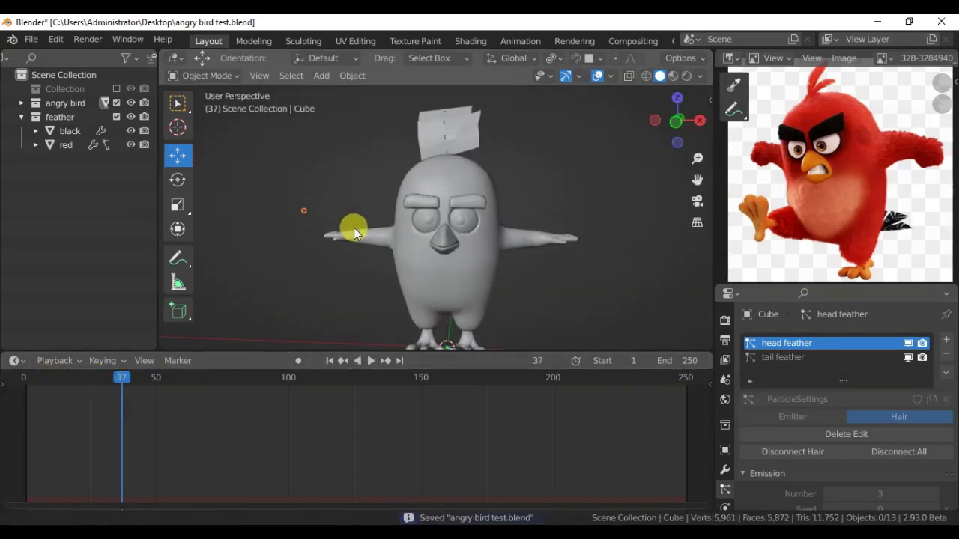
{"action": "middle_click_drag", "start_coordinate": [352, 227], "coordinate": [382, 175]}
{"action": "key", "text": "space"}
{"action": "left_click", "coordinate": [687, 75]}
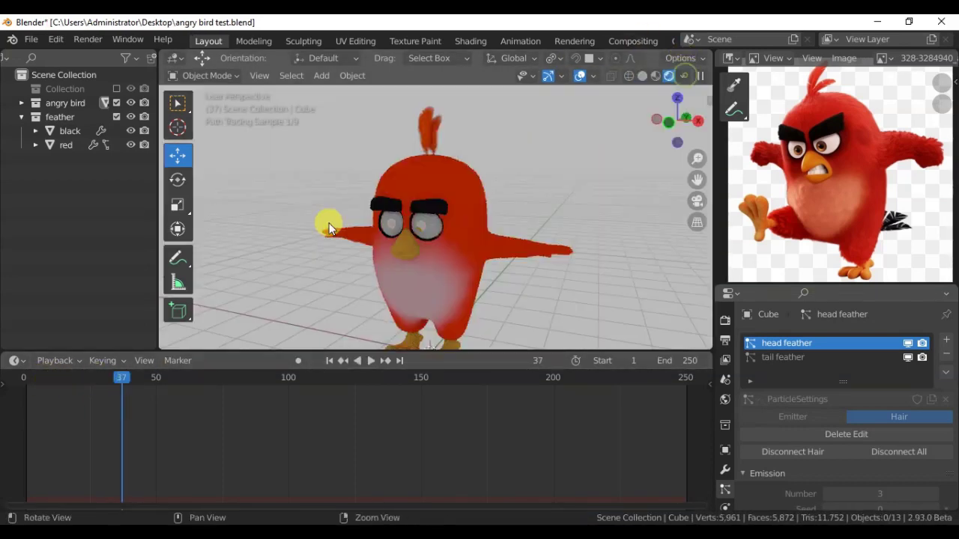
{"action": "middle_click_drag", "start_coordinate": [328, 220], "coordinate": [344, 180]}
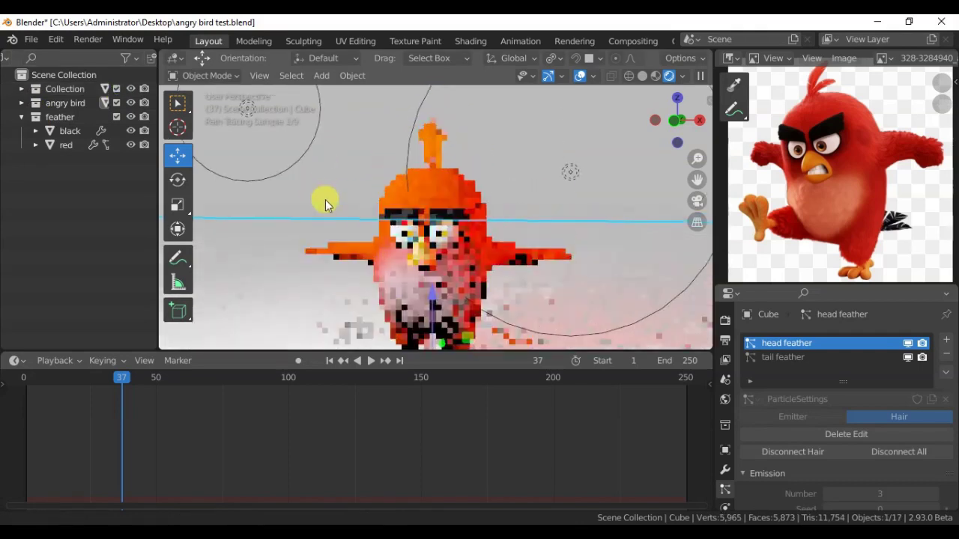
{"action": "mouse_move", "coordinate": [357, 103]}
{"action": "middle_mouse_down"}
{"action": "mouse_move", "coordinate": [424, 245]}
{"action": "mouse_move", "coordinate": [352, 247]}
{"action": "middle_mouse_up"}
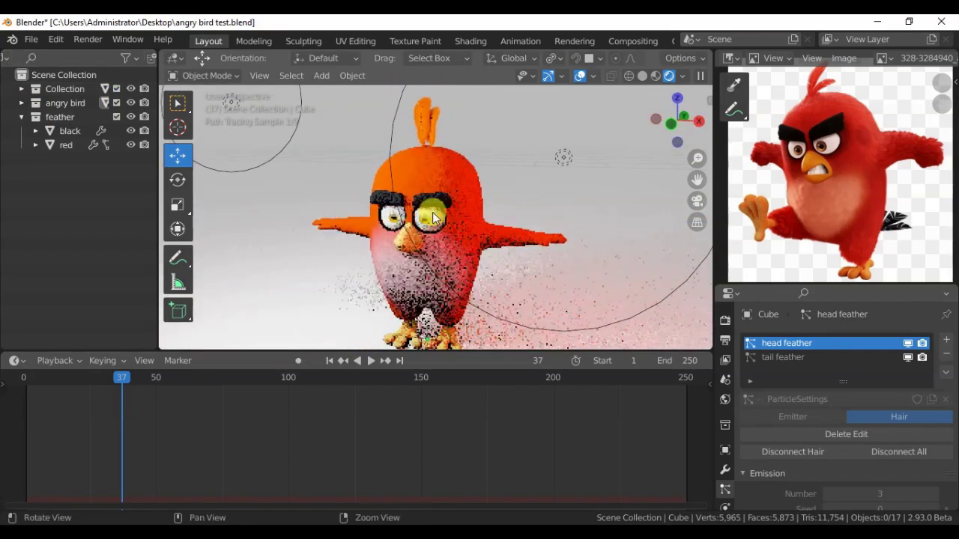
{"action": "left_click", "coordinate": [32, 41]}
{"action": "left_click", "coordinate": [46, 139]}
Return to Solid shading and select the bird's body.
{"action": "left_click", "coordinate": [642, 75]}
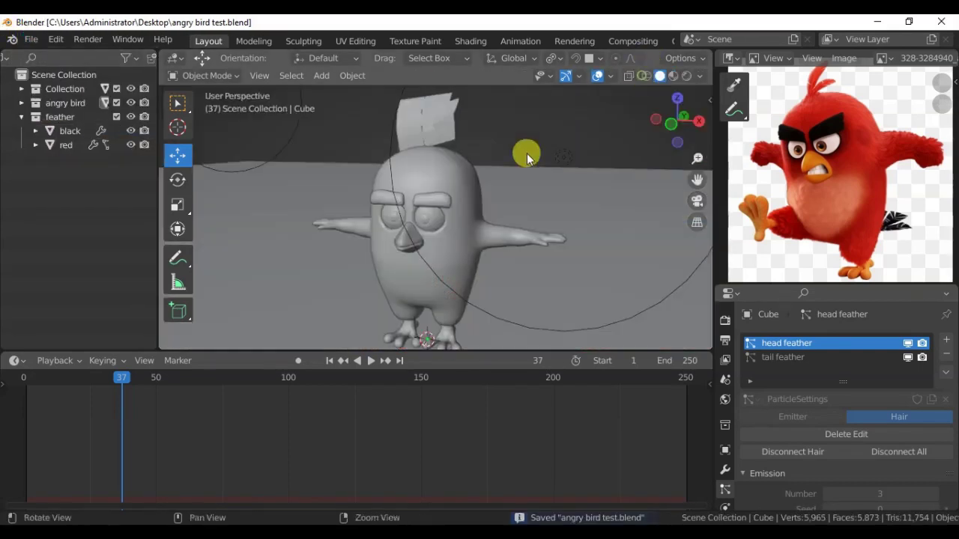
{"action": "middle_click_drag", "start_coordinate": [527, 152], "coordinate": [406, 164]}
{"action": "left_click", "coordinate": [407, 165]}
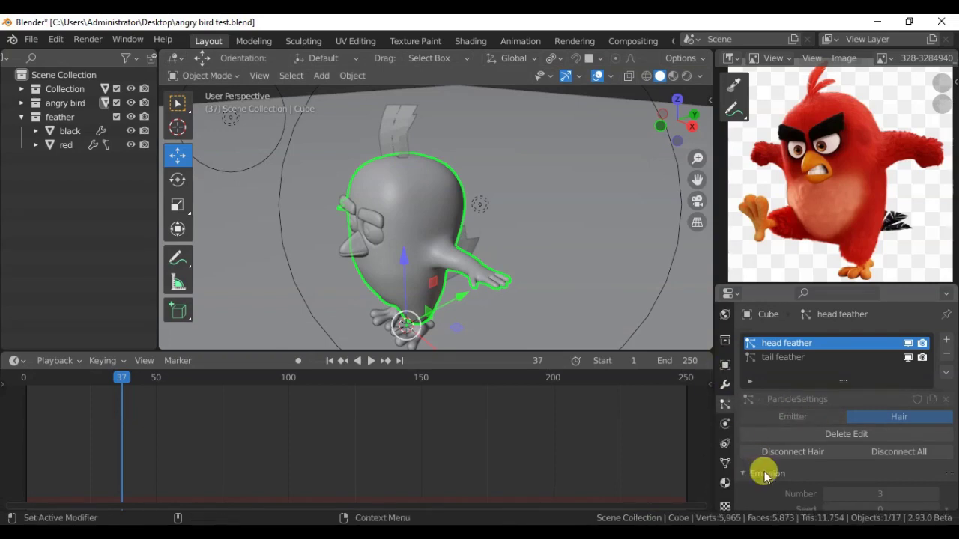
Show the tail feather's Hair Dynamics settings and play the simulation as a test.
{"action": "left_click", "coordinate": [764, 471]}
{"action": "scroll", "coordinate": [766, 431], "scroll_direction": "down", "scroll_amount": 3}
{"action": "left_click", "coordinate": [744, 444]}
{"action": "key", "text": "space"}
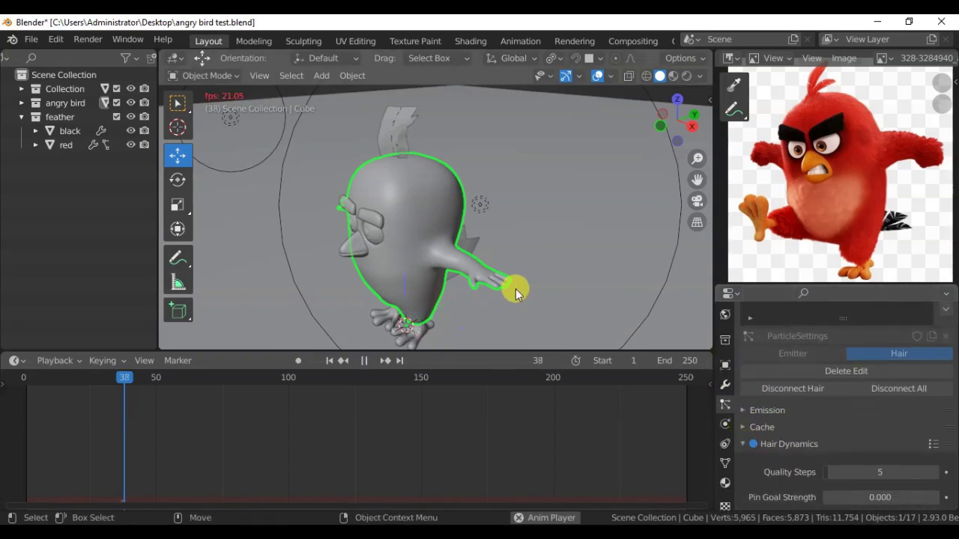
{"action": "key", "text": "space"}
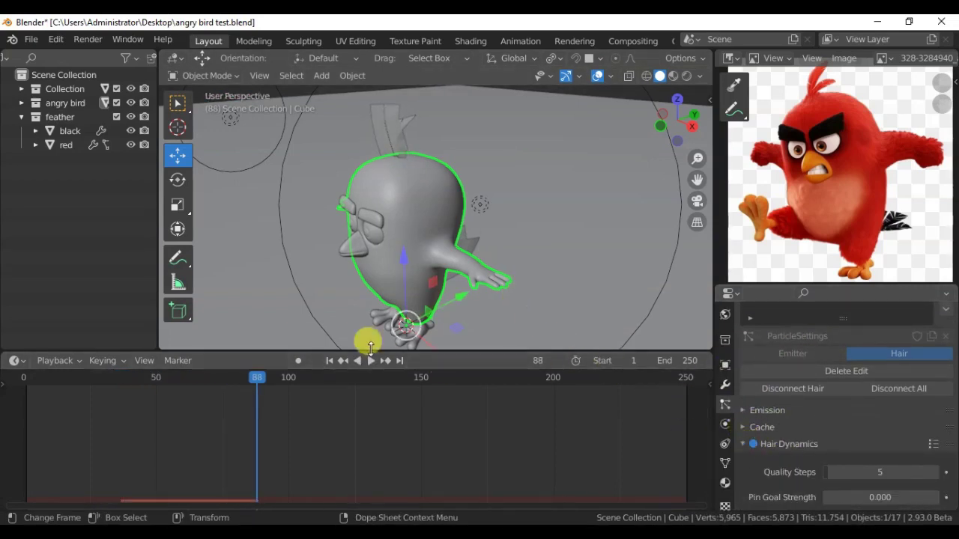
{"action": "left_click", "coordinate": [328, 360]}
Try Pin Goal Strength 0.5, play the result, then undo the change.
{"action": "scroll", "coordinate": [824, 430], "scroll_direction": "down", "scroll_amount": 2}
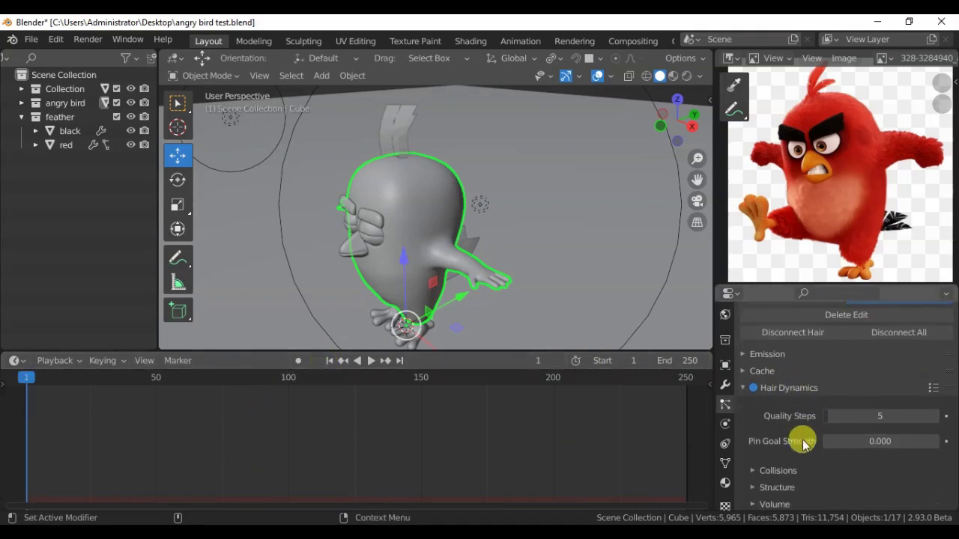
{"action": "type", "text": ".5"}
{"action": "key", "text": "Return"}
{"action": "key", "text": "space"}
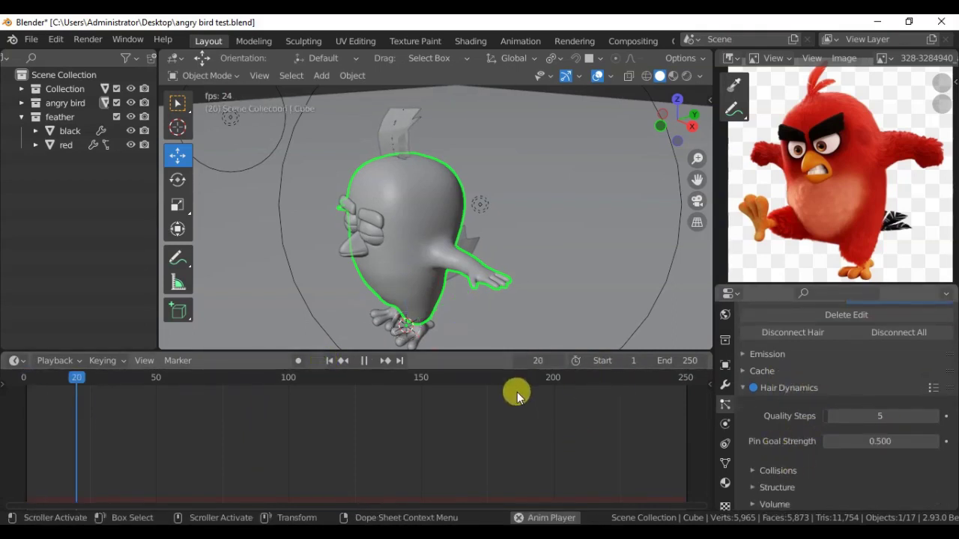
{"action": "key", "text": "space"}
{"action": "scroll", "coordinate": [817, 418], "scroll_direction": "up", "scroll_amount": 1}
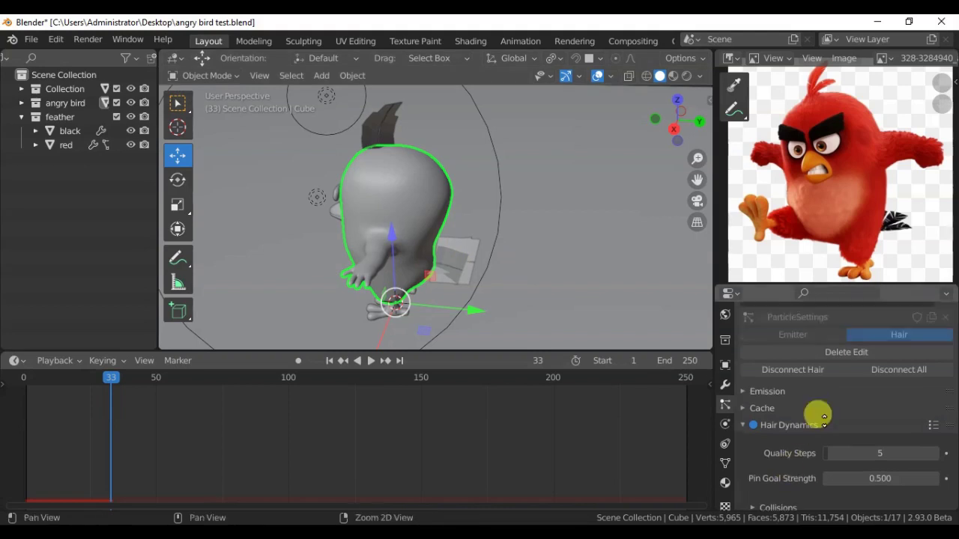
{"action": "key", "text": "ctrl+z"}
Set Pin Goal Strength to 0.5 and replay the hair simulation from the first frame.
{"action": "left_click", "coordinate": [745, 420]}
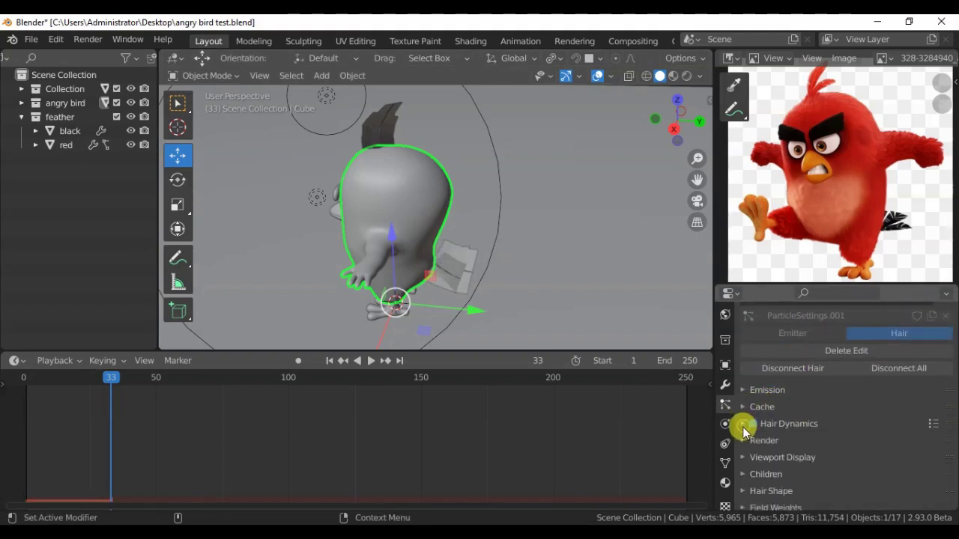
{"action": "left_click", "coordinate": [745, 423]}
{"action": "scroll", "coordinate": [802, 397], "scroll_direction": "down", "scroll_amount": 1}
{"action": "left_click", "coordinate": [866, 441]}
{"action": "type", "text": ".5"}
{"action": "key", "text": "Return"}
{"action": "left_click", "coordinate": [330, 360]}
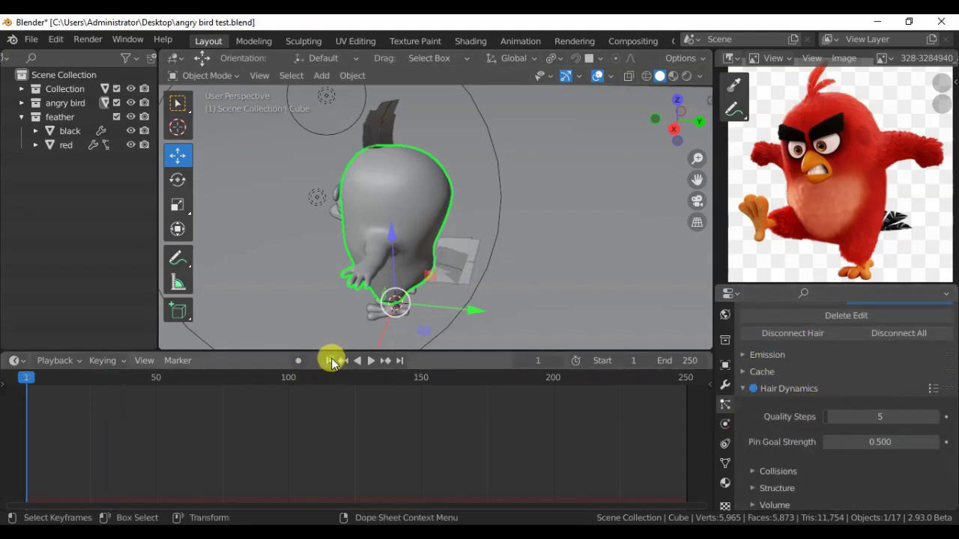
{"action": "key", "text": "space"}
Exclude the feather collection from the scene in the Outliner.
{"action": "mouse_move", "coordinate": [328, 267]}
{"action": "middle_mouse_down"}
{"action": "mouse_move", "coordinate": [419, 236]}
{"action": "mouse_move", "coordinate": [428, 214]}
{"action": "middle_mouse_up"}
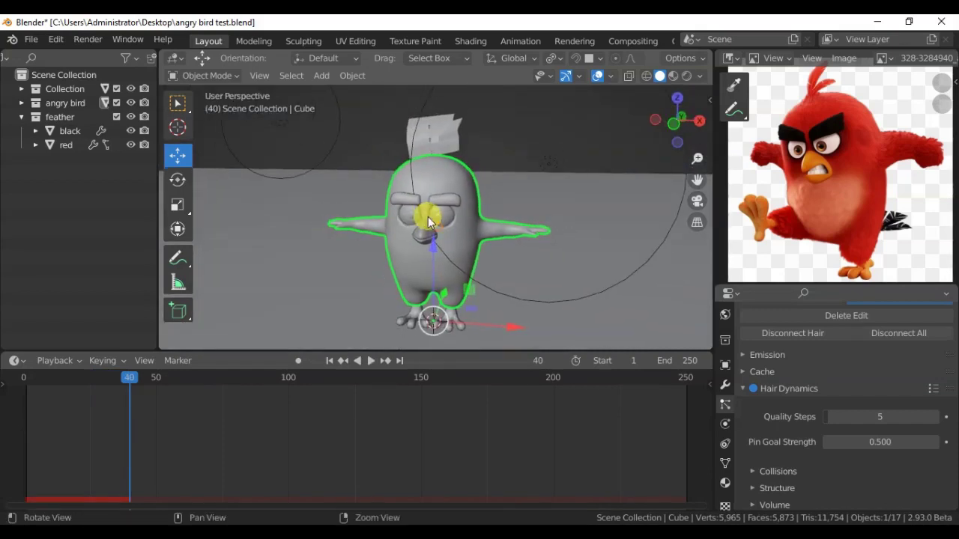
{"action": "scroll", "coordinate": [831, 385], "scroll_direction": "up", "scroll_amount": 4}
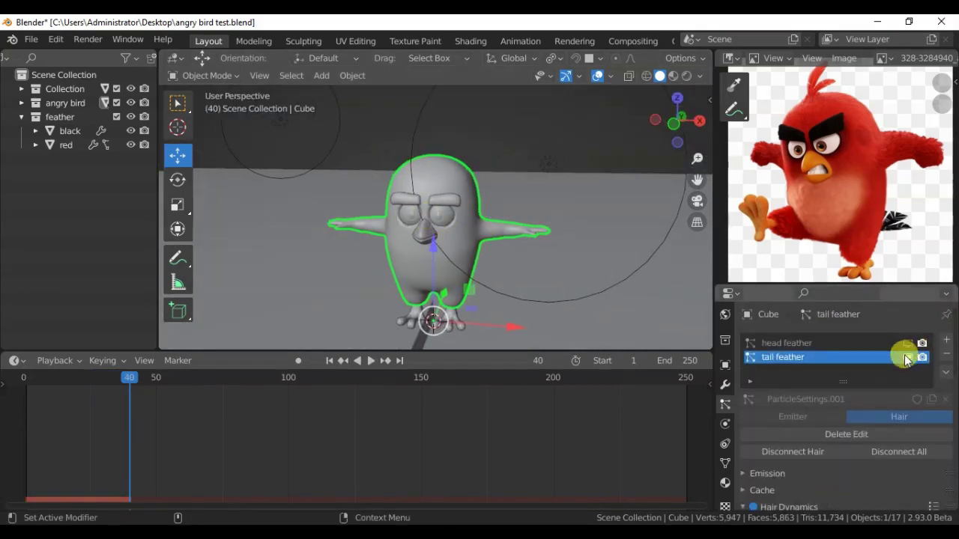
{"action": "left_click", "coordinate": [21, 116]}
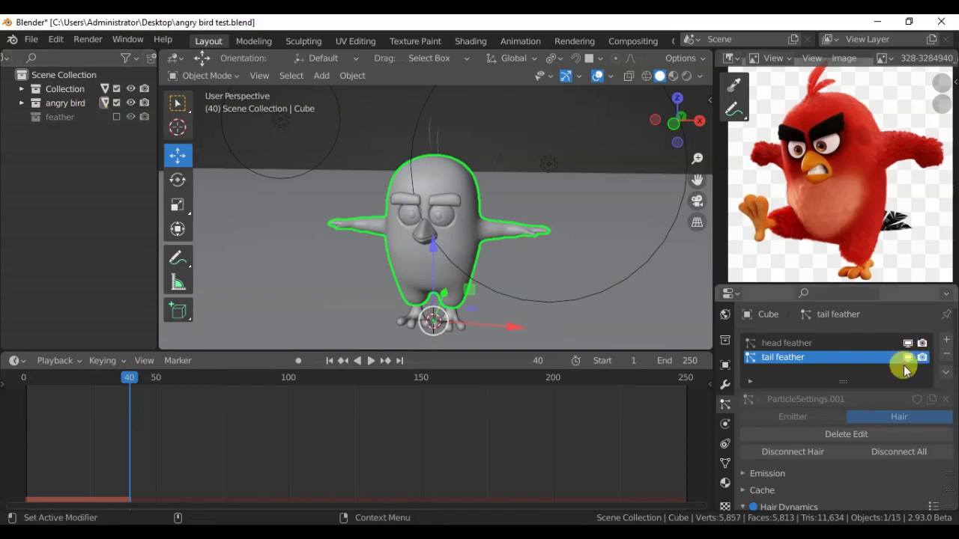
{"action": "left_click", "coordinate": [116, 117]}
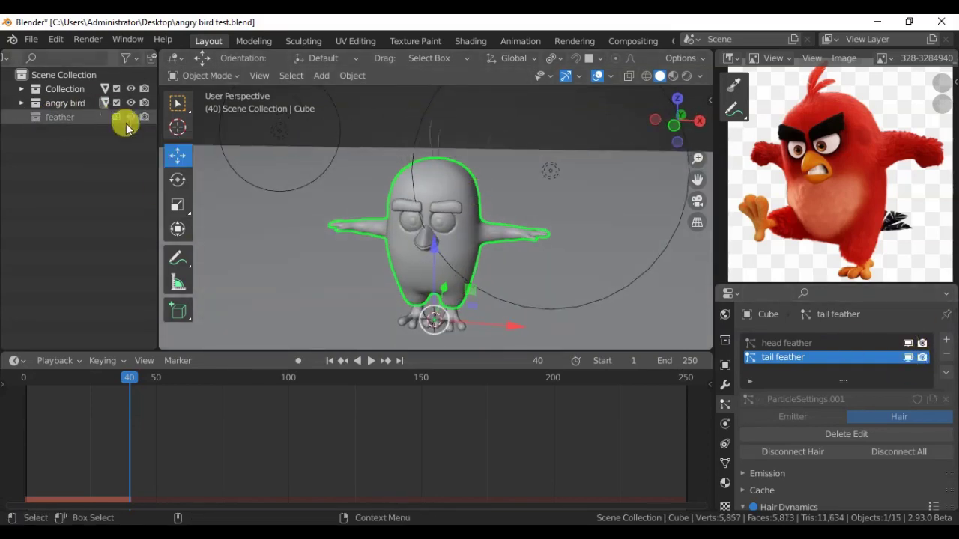
Save the blend file and enlarge the 3D view and properties areas.
{"action": "left_click", "coordinate": [29, 40]}
{"action": "left_click", "coordinate": [60, 129]}
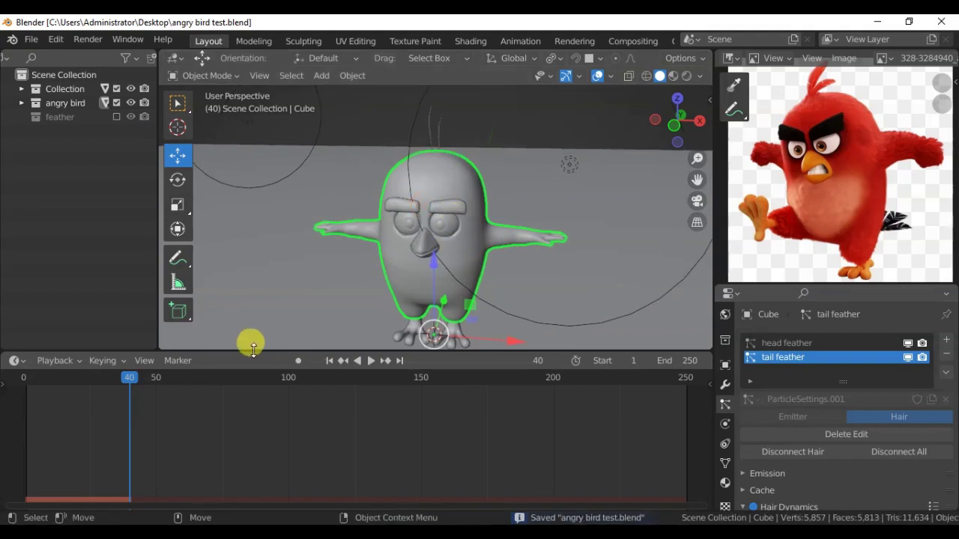
{"action": "left_click_drag", "start_coordinate": [251, 349], "coordinate": [224, 430]}
{"action": "left_click", "coordinate": [361, 170]}
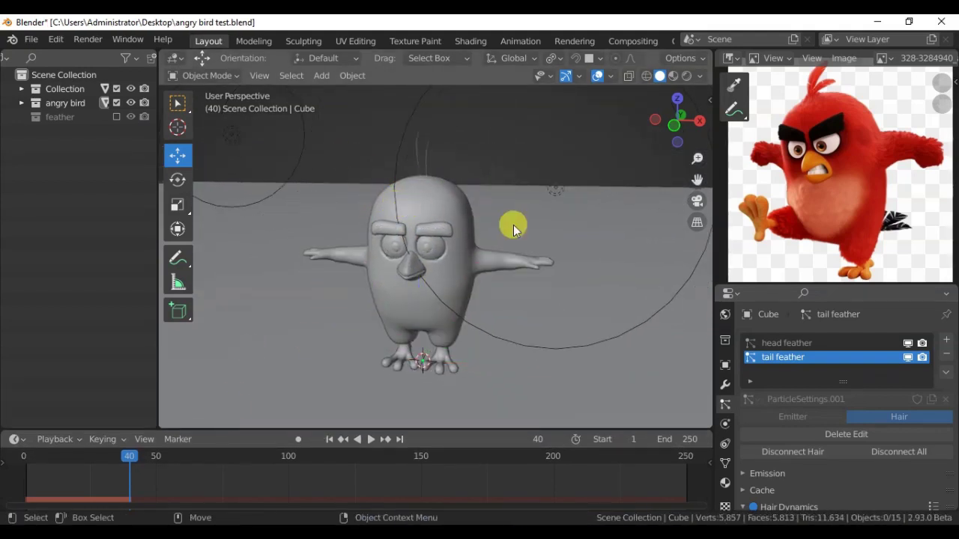
{"action": "middle_click_drag", "start_coordinate": [513, 228], "coordinate": [368, 297]}
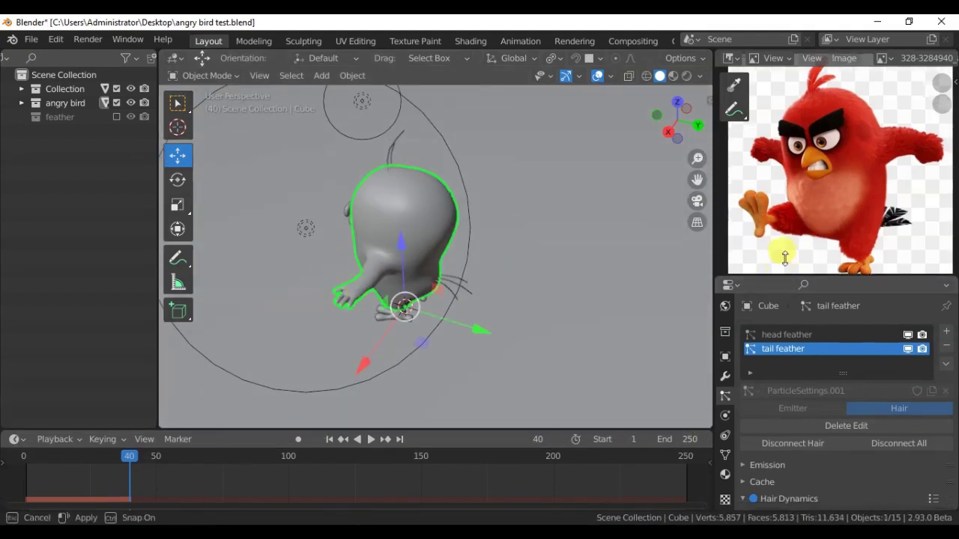
{"action": "left_click_drag", "start_coordinate": [787, 288], "coordinate": [749, 130]}
Add a new Hair particle system that emits from Vertices.
{"action": "left_click", "coordinate": [946, 182]}
{"action": "type", "text": "wings"}
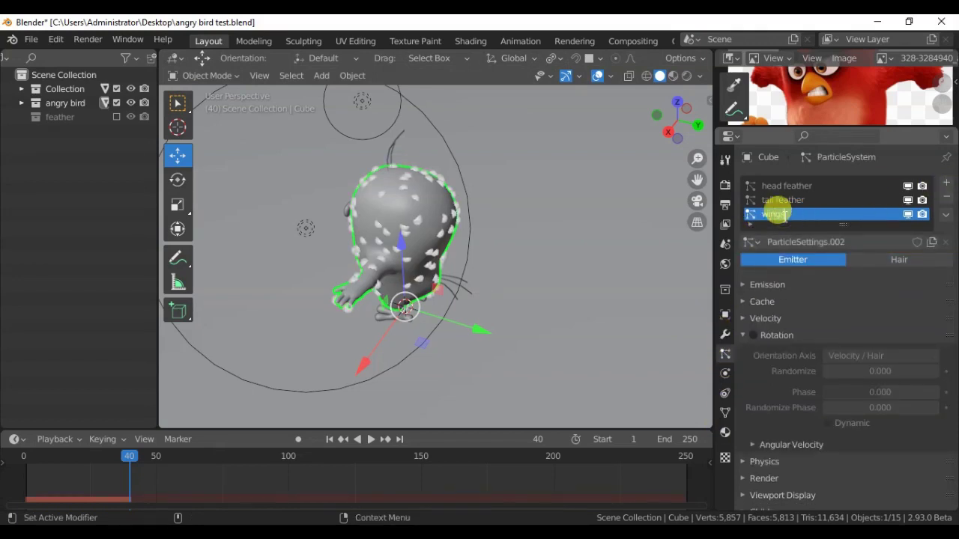
{"action": "left_click", "coordinate": [871, 263]}
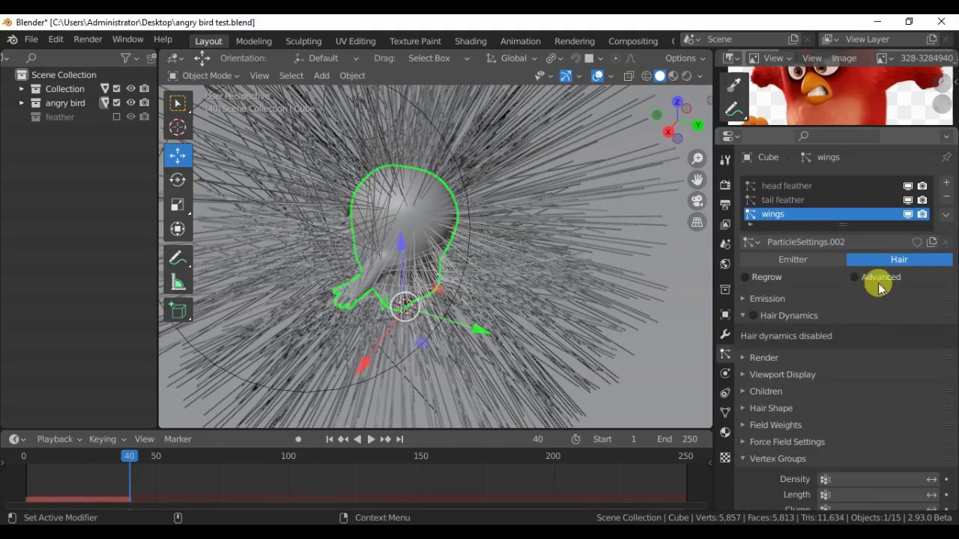
{"action": "left_click", "coordinate": [783, 323]}
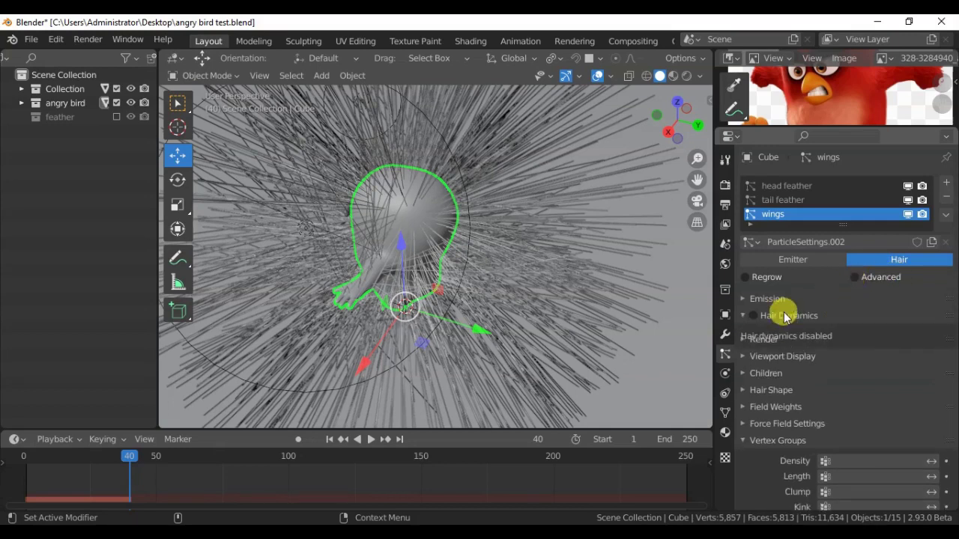
{"action": "left_click", "coordinate": [782, 325]}
{"action": "left_click", "coordinate": [755, 299]}
{"action": "left_click", "coordinate": [850, 407]}
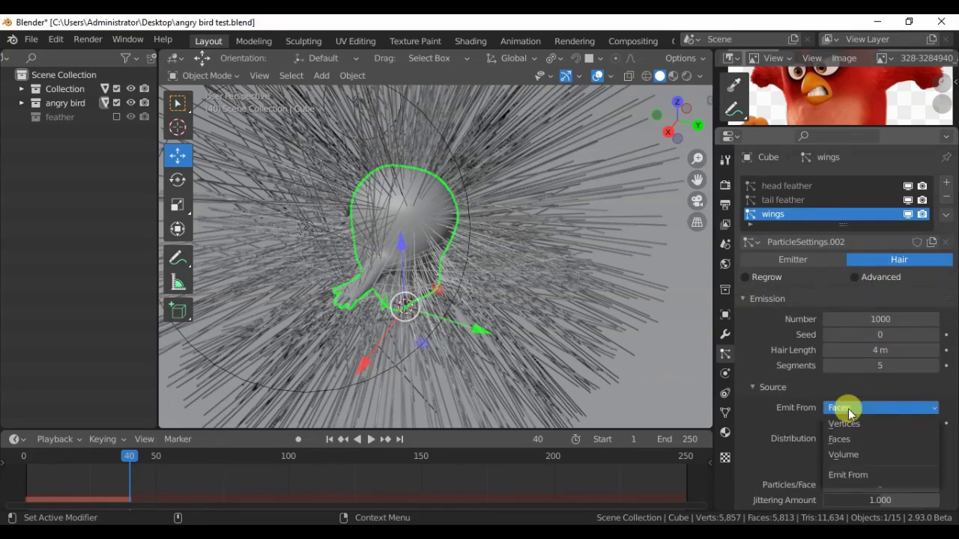
{"action": "left_click", "coordinate": [828, 406]}
Set both the Density and Length vertex groups to wing.
{"action": "left_click", "coordinate": [772, 299]}
{"action": "left_click", "coordinate": [766, 456]}
{"action": "left_click", "coordinate": [865, 479]}
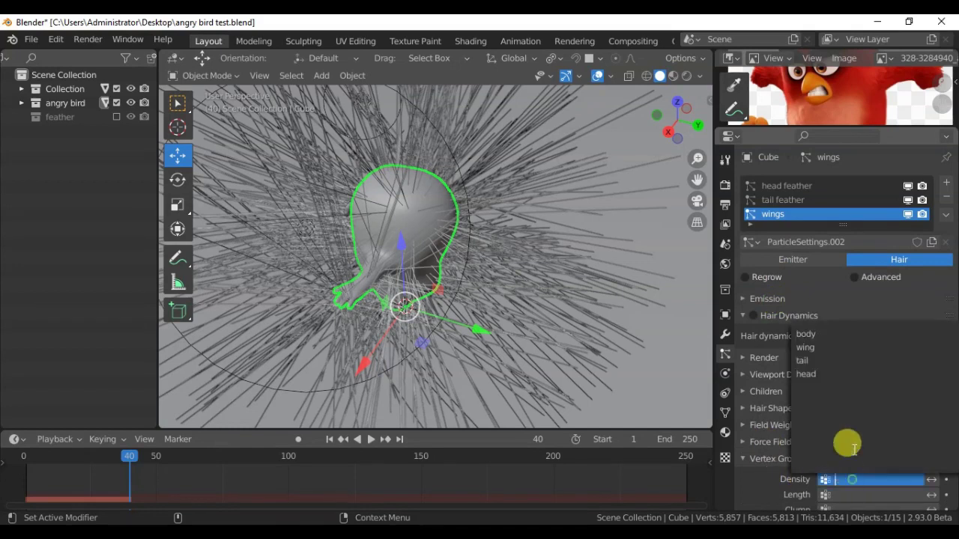
{"action": "left_click", "coordinate": [808, 346]}
{"action": "left_click", "coordinate": [861, 495]}
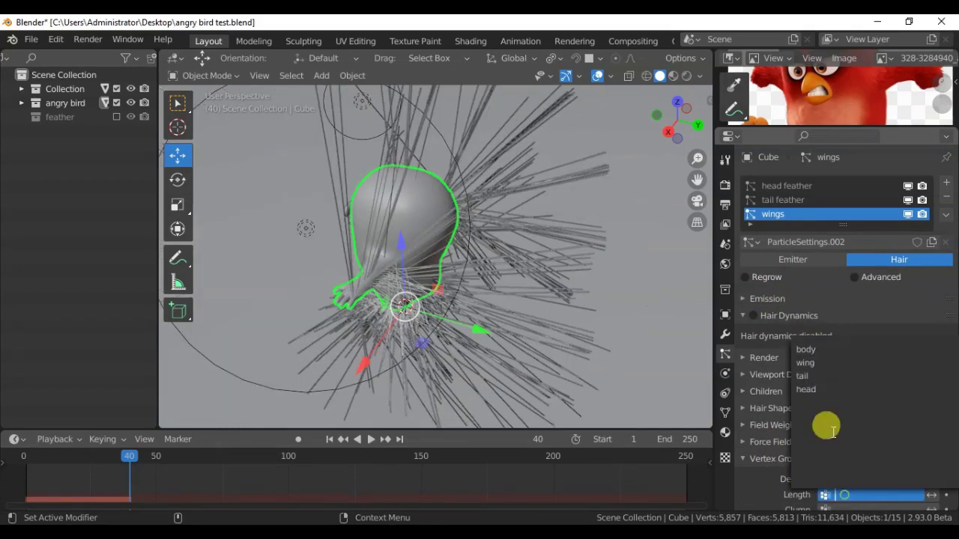
{"action": "left_click", "coordinate": [809, 369]}
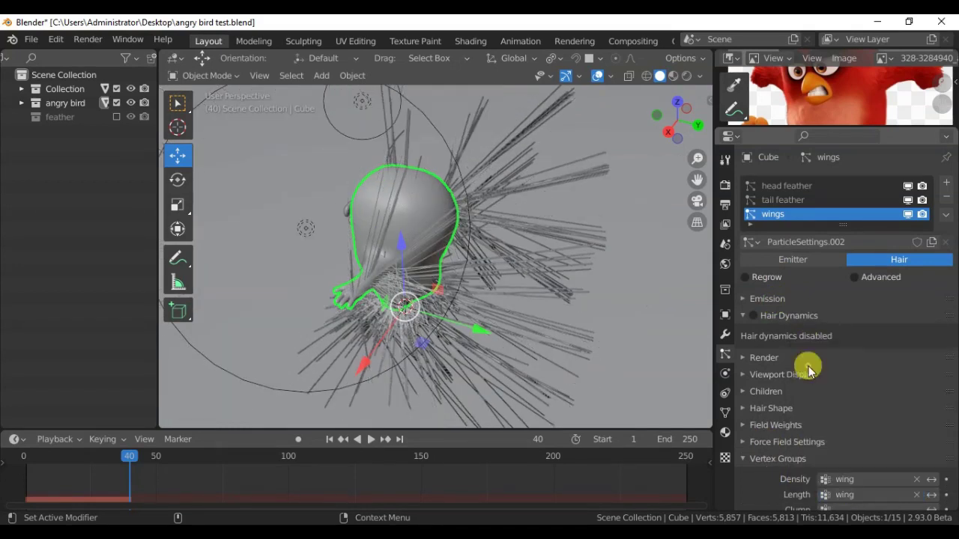
Set 644 strands with 0.19 m hair length and inspect the wing hair.
{"action": "left_click", "coordinate": [768, 298]}
{"action": "left_click_drag", "start_coordinate": [862, 318], "coordinate": [836, 318]}
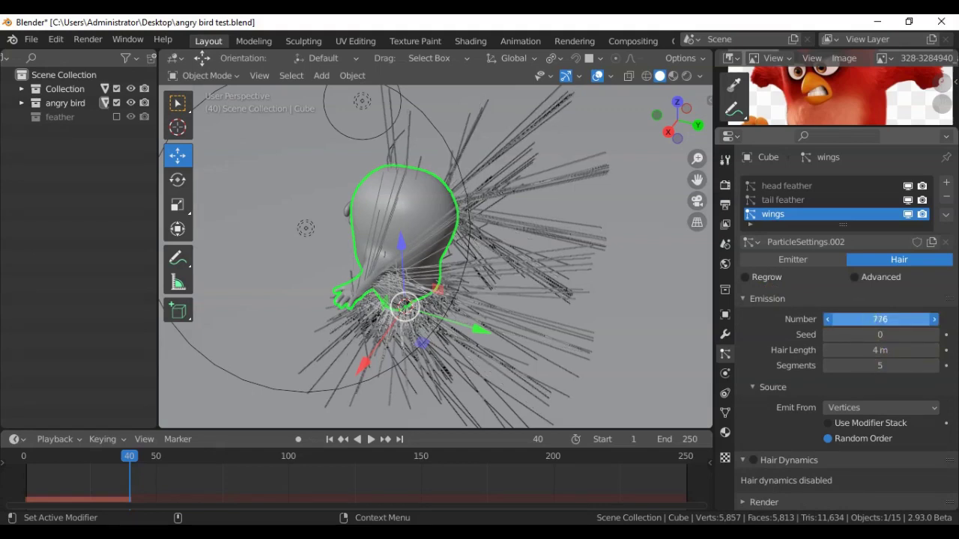
{"action": "left_click_drag", "start_coordinate": [874, 350], "coordinate": [839, 350]}
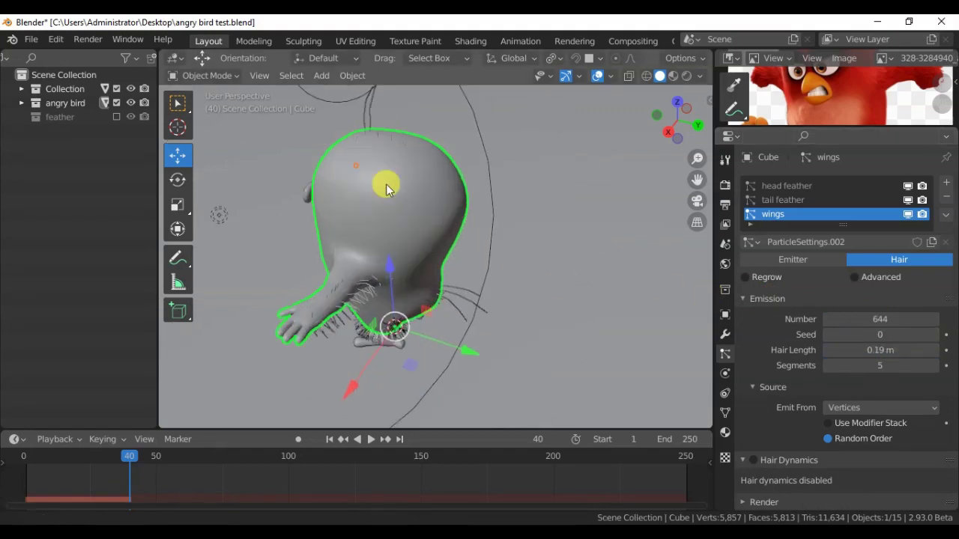
{"action": "middle_click_drag", "start_coordinate": [386, 183], "coordinate": [280, 257]}
{"action": "scroll", "coordinate": [445, 233], "scroll_direction": "up", "scroll_amount": 3}
{"action": "middle_click_drag", "start_coordinate": [446, 233], "coordinate": [706, 368]}
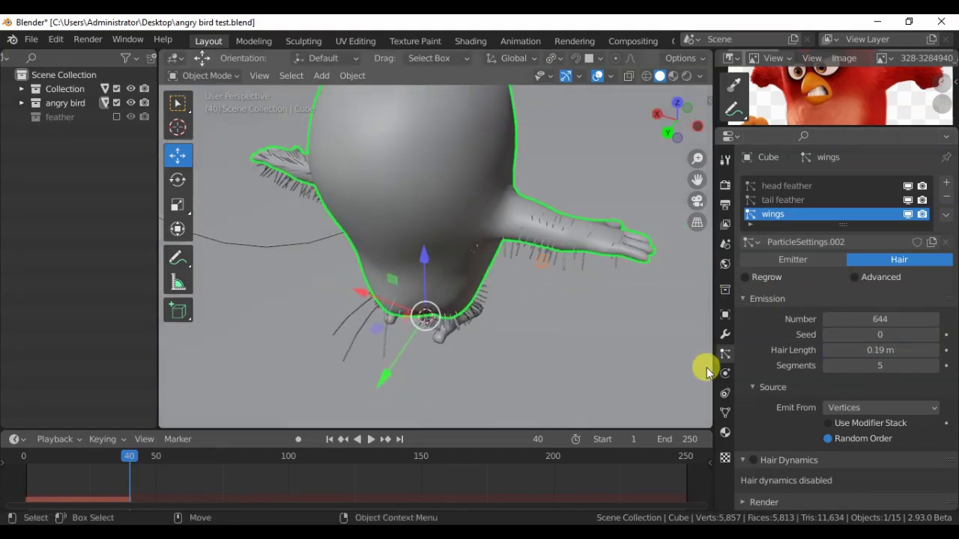
{"action": "scroll", "coordinate": [772, 249], "scroll_direction": "down", "scroll_amount": 5}
{"action": "left_click", "coordinate": [777, 406]}
Use Interpolated children with Clump 0.759 and clump Shape 0.578.
{"action": "left_click", "coordinate": [774, 405]}
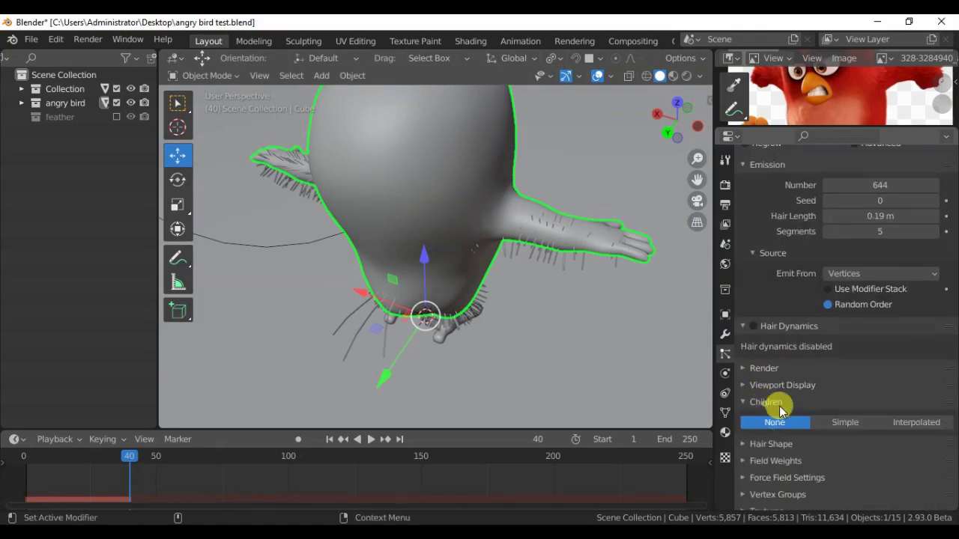
{"action": "left_click", "coordinate": [919, 398]}
{"action": "middle_click_drag", "start_coordinate": [573, 311], "coordinate": [548, 344]}
{"action": "scroll", "coordinate": [786, 407], "scroll_direction": "down", "scroll_amount": 3}
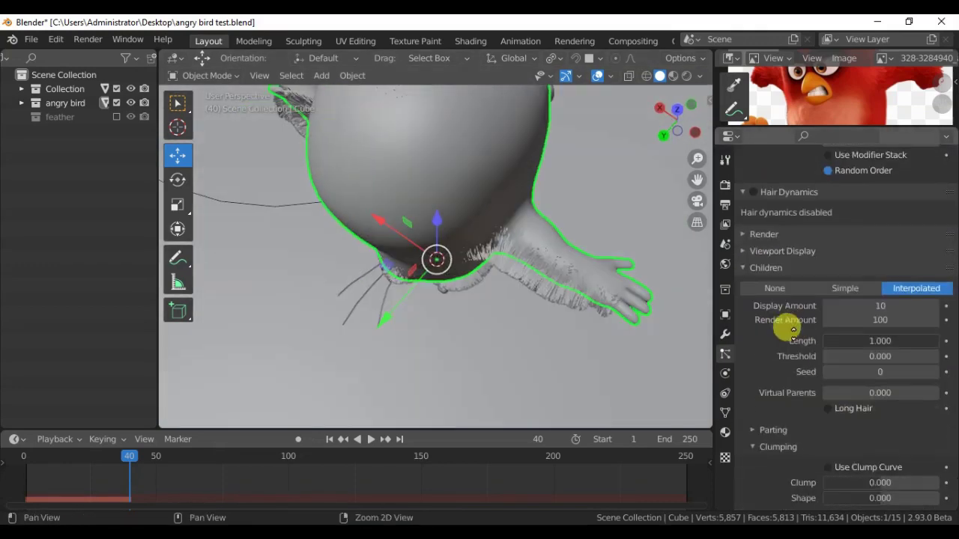
{"action": "scroll", "coordinate": [838, 361], "scroll_direction": "down", "scroll_amount": 3}
{"action": "mouse_move", "coordinate": [881, 390]}
{"action": "left_mouse_down"}
{"action": "mouse_move", "coordinate": [927, 391]}
{"action": "mouse_move", "coordinate": [922, 406]}
{"action": "left_mouse_up"}
{"action": "middle_click_drag", "start_coordinate": [376, 227], "coordinate": [416, 282]}
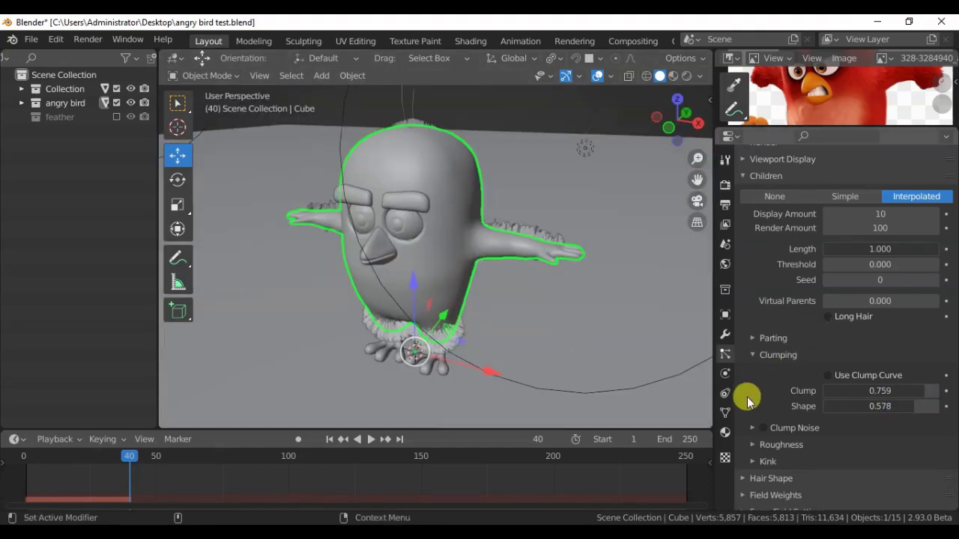
Show the bird's Material Properties and collapse the Surface panel.
{"action": "left_click", "coordinate": [725, 433]}
{"action": "scroll", "coordinate": [771, 337], "scroll_direction": "up", "scroll_amount": 1}
{"action": "scroll", "coordinate": [770, 341], "scroll_direction": "up", "scroll_amount": 2}
{"action": "scroll", "coordinate": [768, 337], "scroll_direction": "up", "scroll_amount": 1}
{"action": "left_click", "coordinate": [764, 264]}
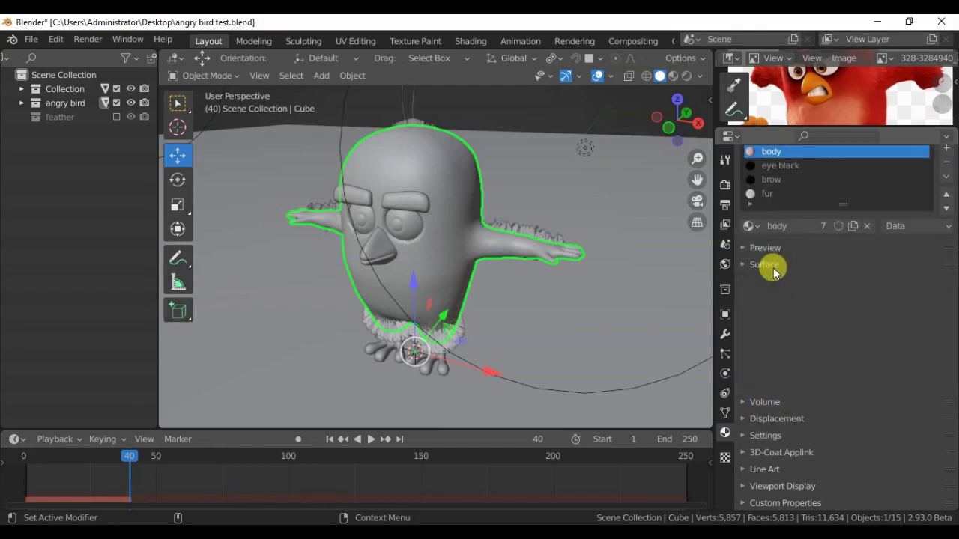
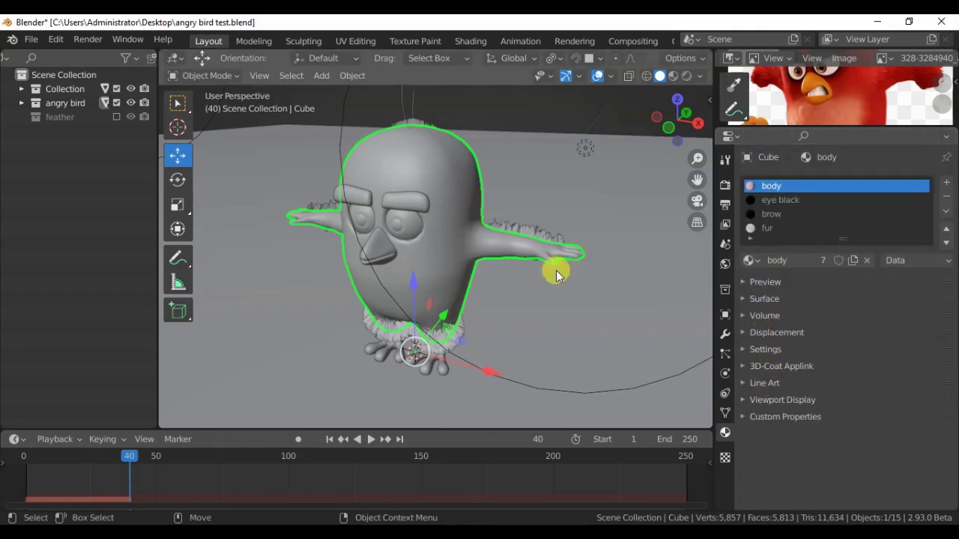
Assign the fur material to the wings hair system's render settings.
{"action": "left_click", "coordinate": [725, 412]}
{"action": "left_click", "coordinate": [725, 353]}
{"action": "left_click", "coordinate": [762, 299]}
{"action": "left_click", "coordinate": [764, 358]}
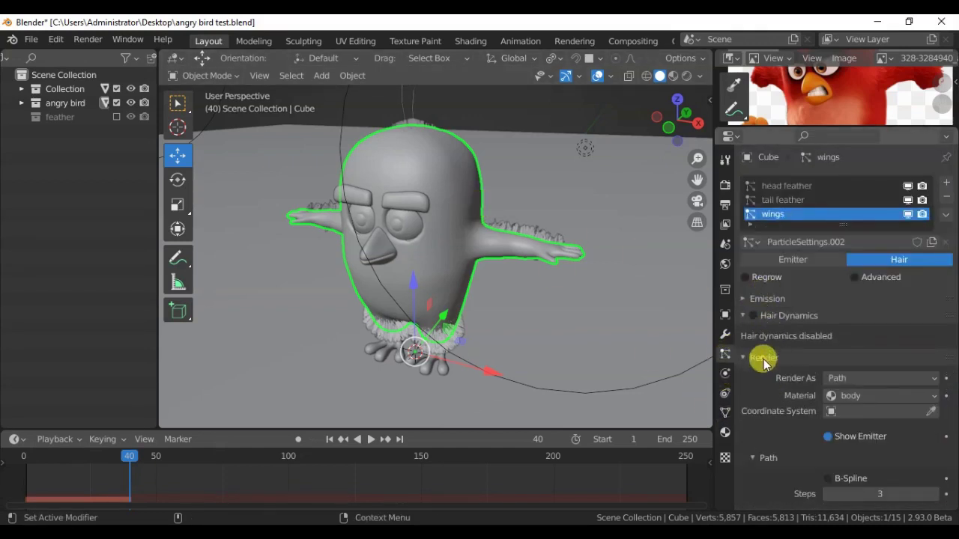
{"action": "left_click", "coordinate": [834, 396]}
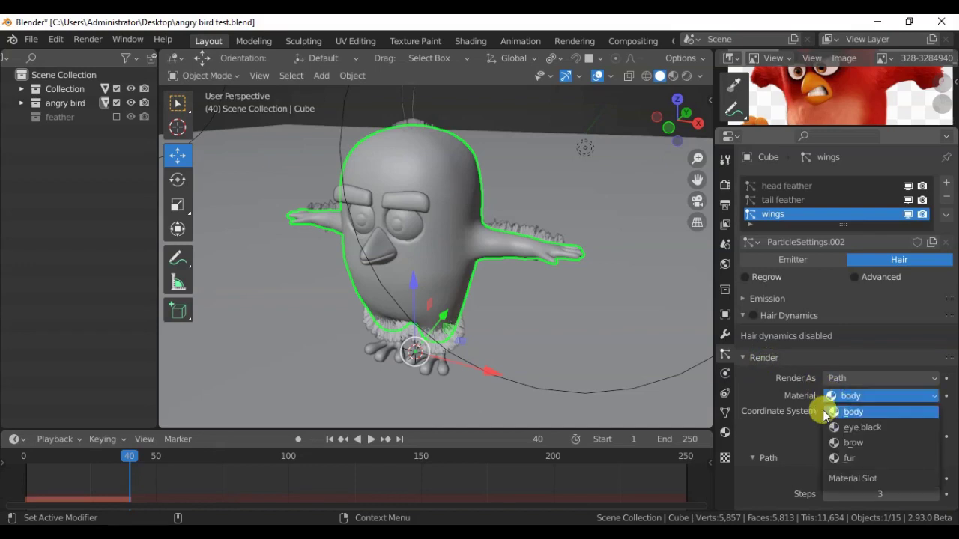
{"action": "left_click", "coordinate": [854, 457]}
Preview the bird in rendered shading and view it through the scene camera.
{"action": "left_click", "coordinate": [688, 75]}
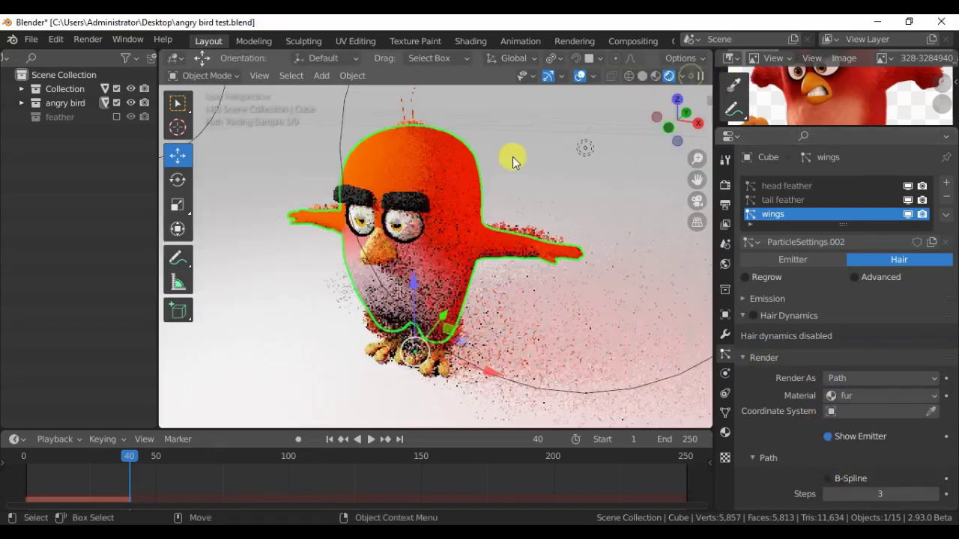
{"action": "middle_click_drag", "start_coordinate": [354, 262], "coordinate": [345, 260]}
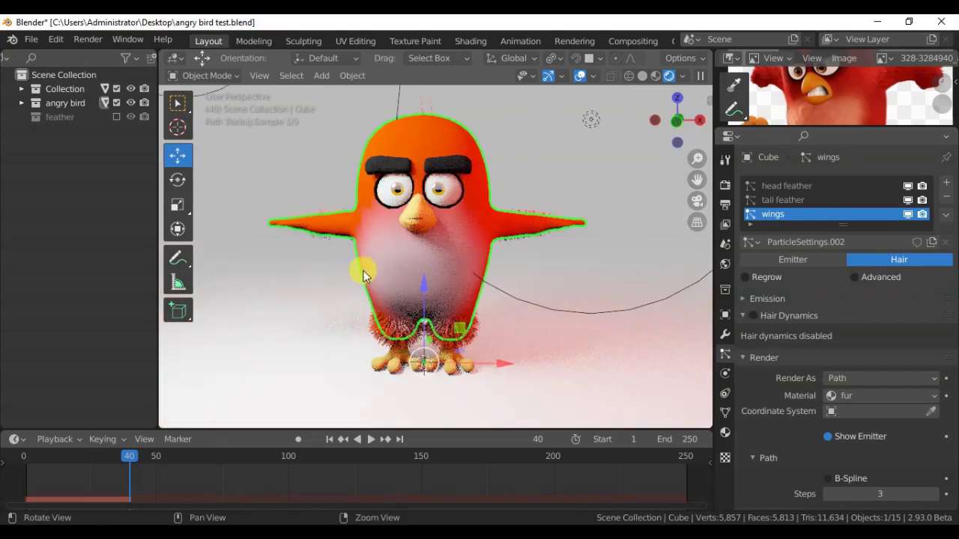
{"action": "left_click", "coordinate": [697, 201]}
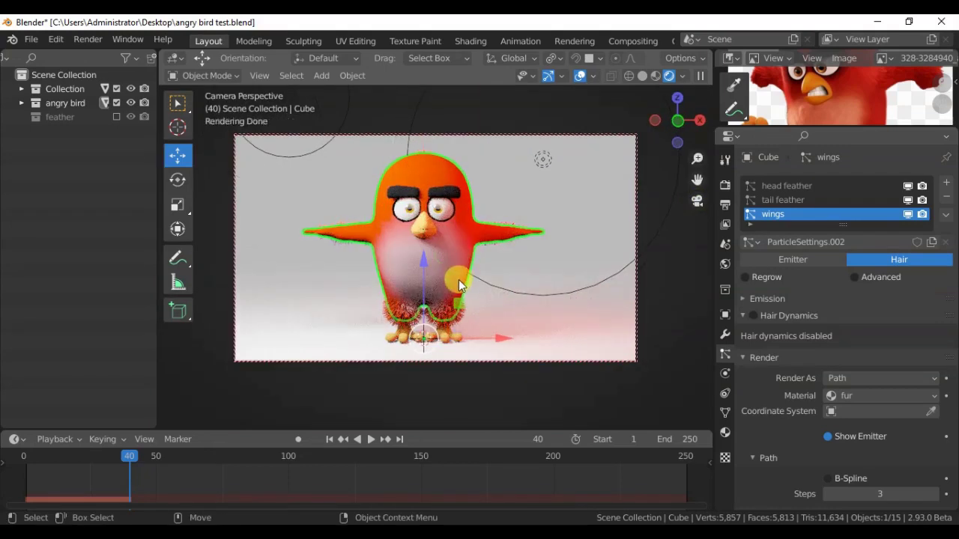
Make a test render, then set the output resolution scale to 60%.
{"action": "key", "text": "F12"}
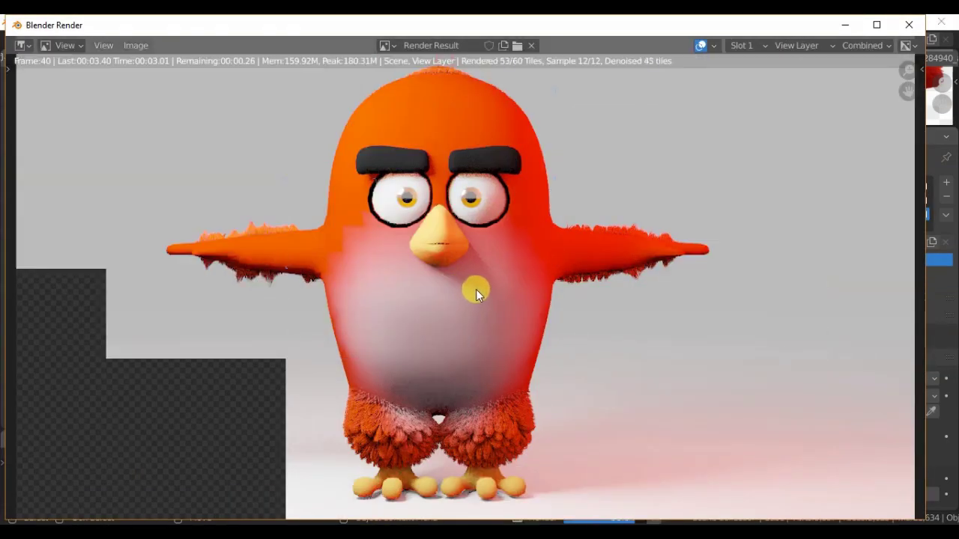
{"action": "left_click", "coordinate": [907, 27]}
{"action": "left_click", "coordinate": [724, 203]}
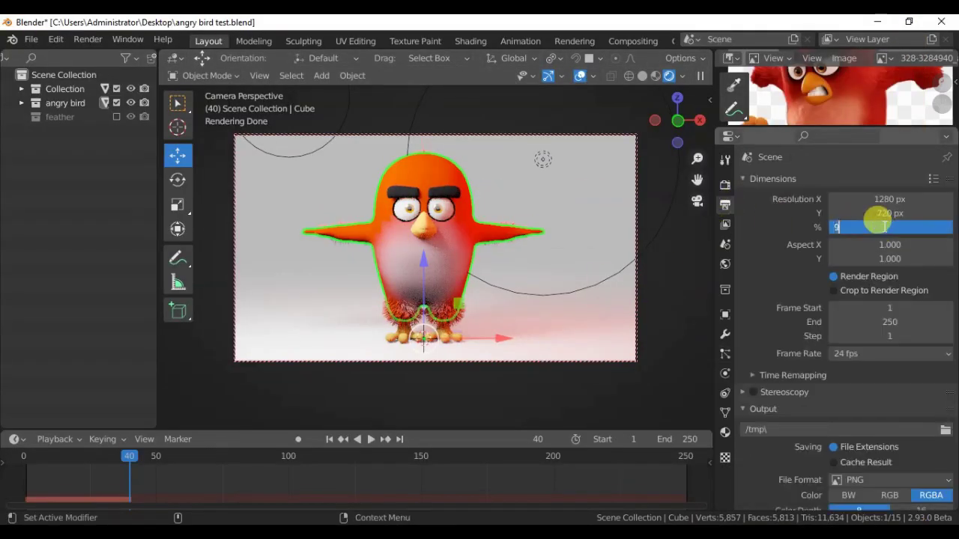
{"action": "type", "text": "60"}
{"action": "key", "text": "Return"}
Swing the view toward the bird's side and render again at 60%.
{"action": "mouse_move", "coordinate": [441, 219]}
{"action": "middle_mouse_down"}
{"action": "mouse_move", "coordinate": [408, 221]}
{"action": "mouse_move", "coordinate": [396, 252]}
{"action": "middle_mouse_up"}
{"action": "key", "text": "F12"}
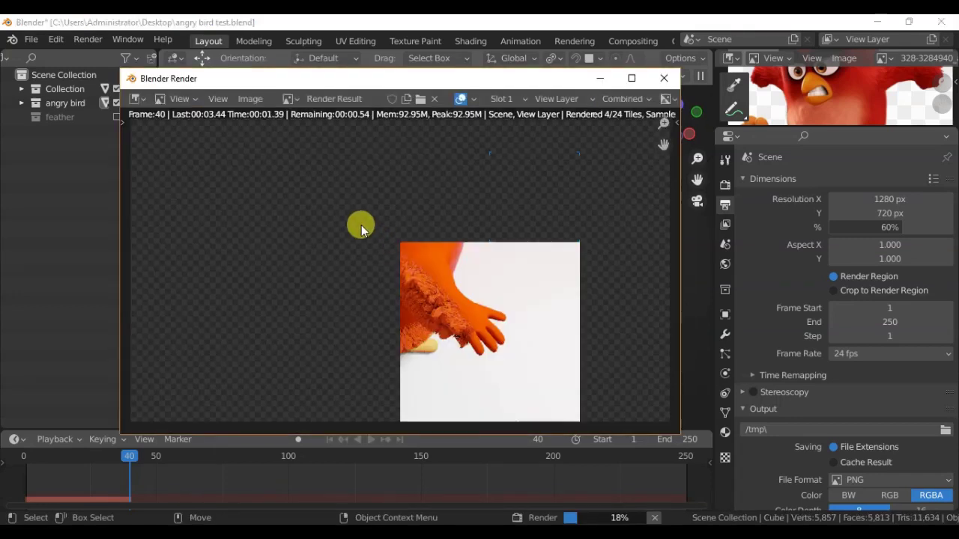
{"action": "left_click", "coordinate": [665, 81]}
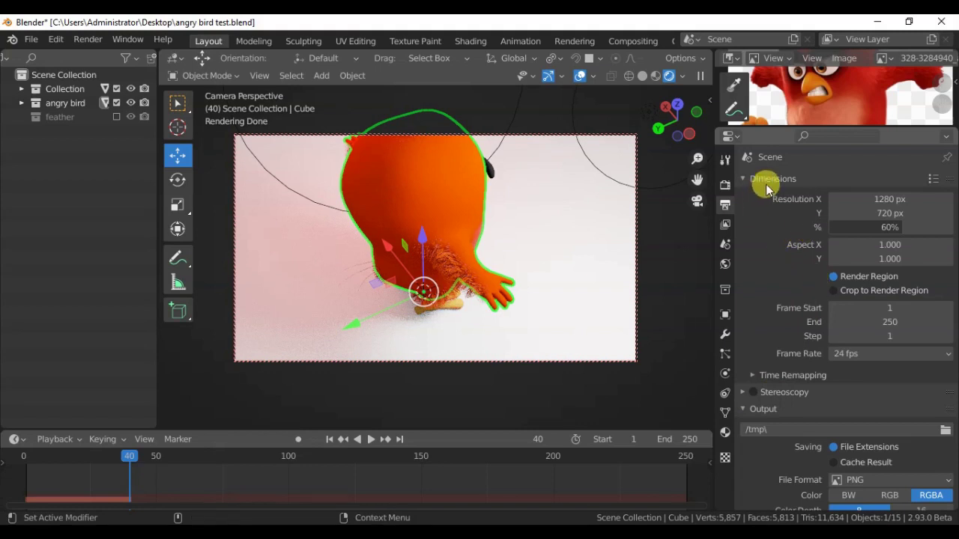
{"action": "scroll", "coordinate": [766, 195], "scroll_direction": "down", "scroll_amount": 5}
Set the wings hair child Render Amount to 50.
{"action": "left_click", "coordinate": [451, 204]}
{"action": "left_click", "coordinate": [726, 354]}
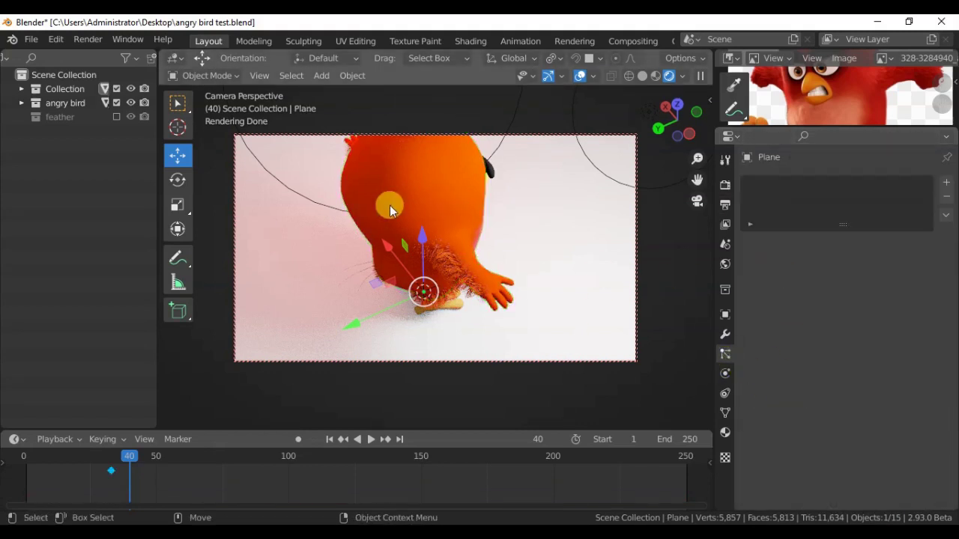
{"action": "left_click", "coordinate": [389, 210]}
{"action": "left_click", "coordinate": [779, 317]}
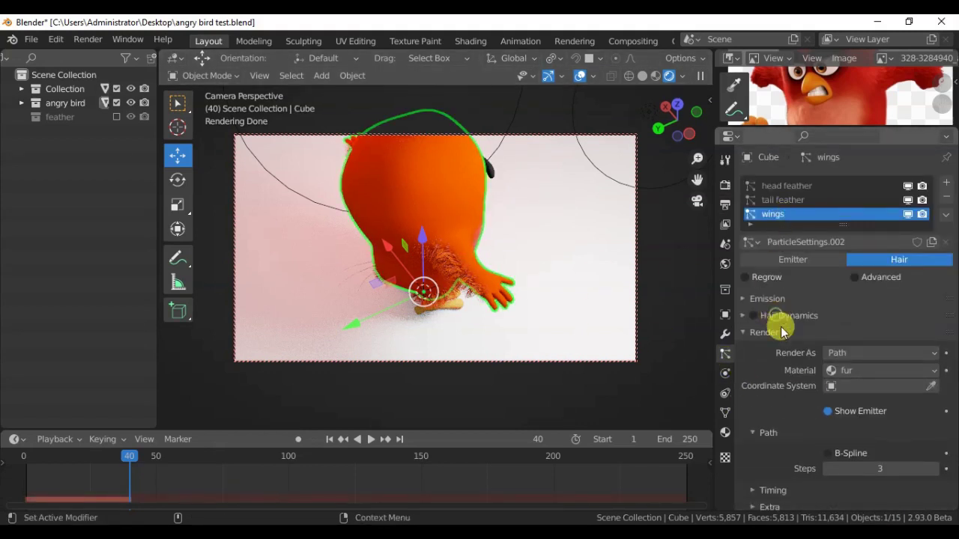
{"action": "left_click", "coordinate": [764, 332]}
{"action": "scroll", "coordinate": [792, 275], "scroll_direction": "down", "scroll_amount": 5}
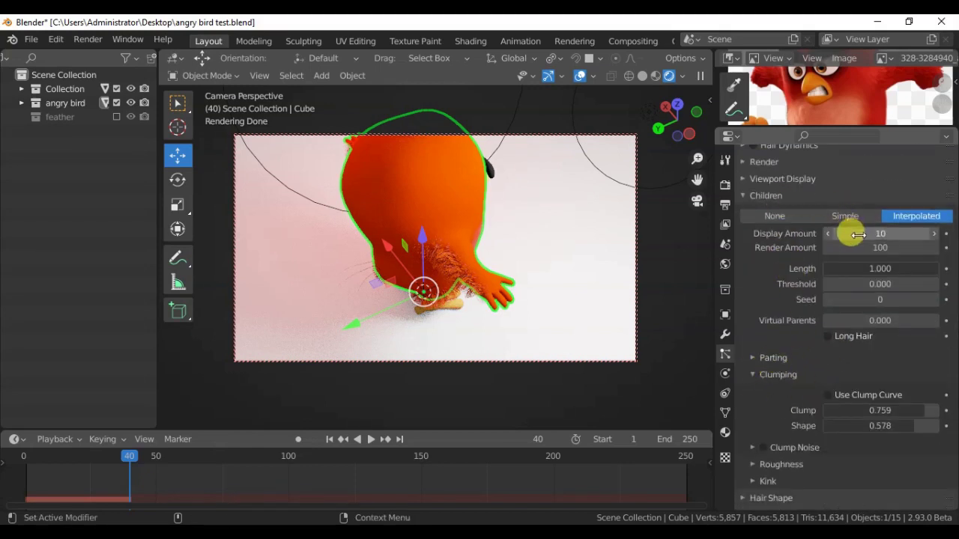
{"action": "type", "text": "50"}
{"action": "key", "text": "Return"}
Render a test frame with fewer child hairs and orbit around the bird.
{"action": "key", "text": "F12"}
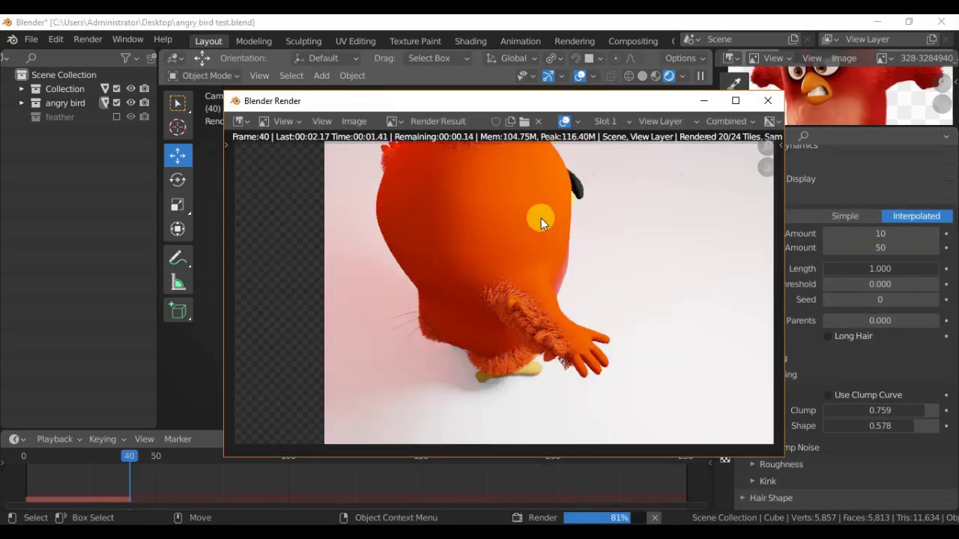
{"action": "left_click", "coordinate": [768, 109]}
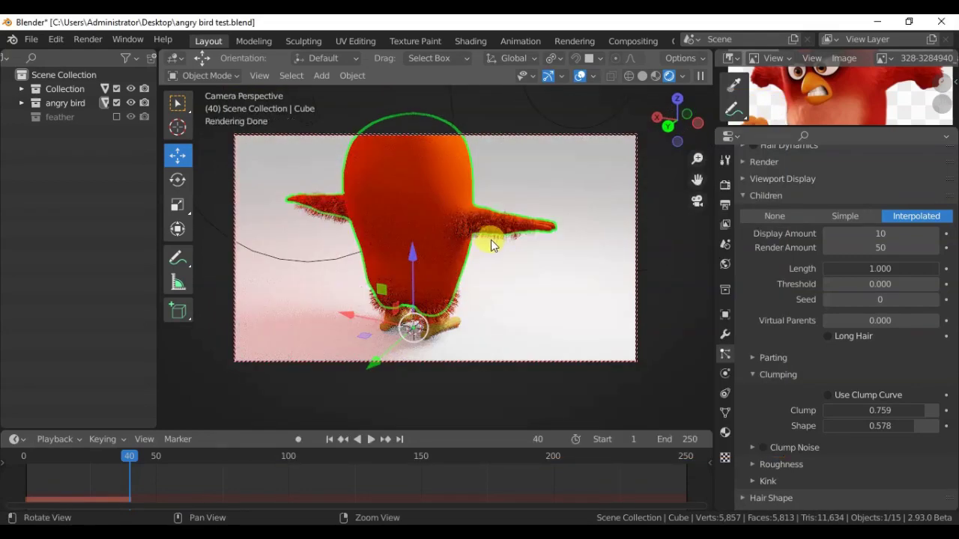
{"action": "middle_click_drag", "start_coordinate": [306, 177], "coordinate": [436, 274]}
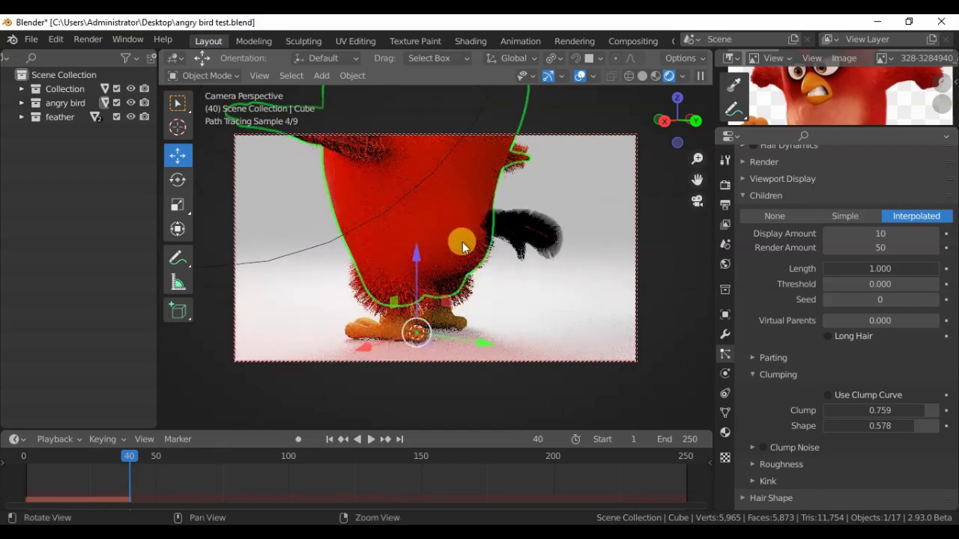
{"action": "mouse_move", "coordinate": [422, 218]}
{"action": "middle_mouse_down"}
{"action": "mouse_move", "coordinate": [397, 203]}
{"action": "mouse_move", "coordinate": [447, 248]}
{"action": "middle_mouse_up"}
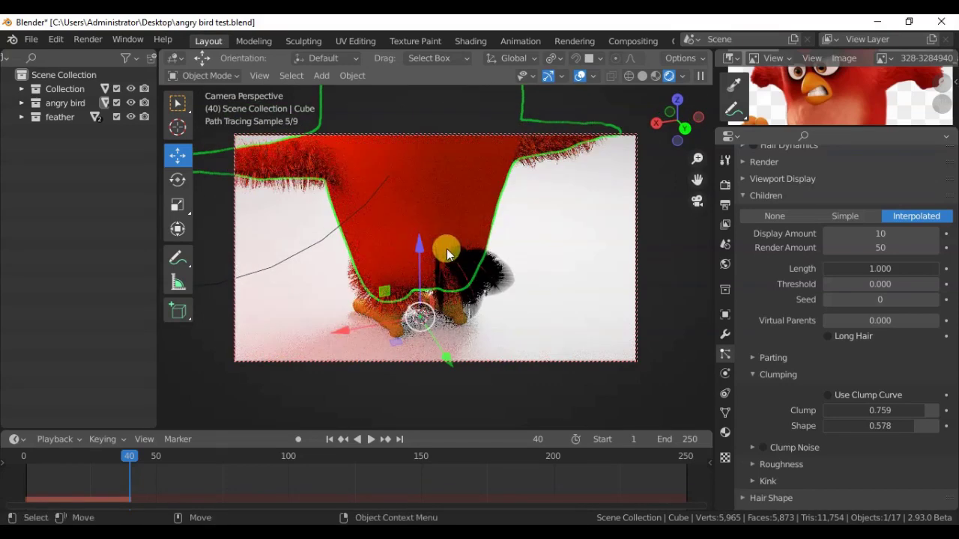
Switch to solid shading, inspect the bird's weight paint, and return to Object Mode.
{"action": "left_click", "coordinate": [642, 75]}
{"action": "left_click", "coordinate": [383, 228]}
{"action": "left_click", "coordinate": [395, 211]}
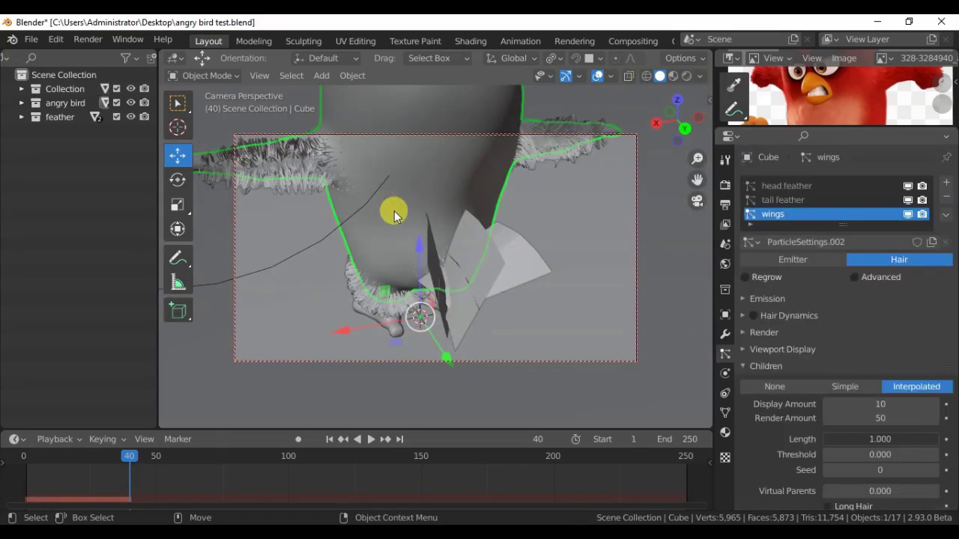
{"action": "key", "text": "ctrl+Tab"}
{"action": "mouse_move", "coordinate": [394, 211]}
{"action": "middle_mouse_down"}
{"action": "mouse_move", "coordinate": [479, 204]}
{"action": "mouse_move", "coordinate": [398, 160]}
{"action": "mouse_move", "coordinate": [419, 229]}
{"action": "mouse_move", "coordinate": [336, 251]}
{"action": "mouse_move", "coordinate": [467, 249]}
{"action": "mouse_move", "coordinate": [488, 214]}
{"action": "mouse_move", "coordinate": [422, 272]}
{"action": "middle_mouse_up"}
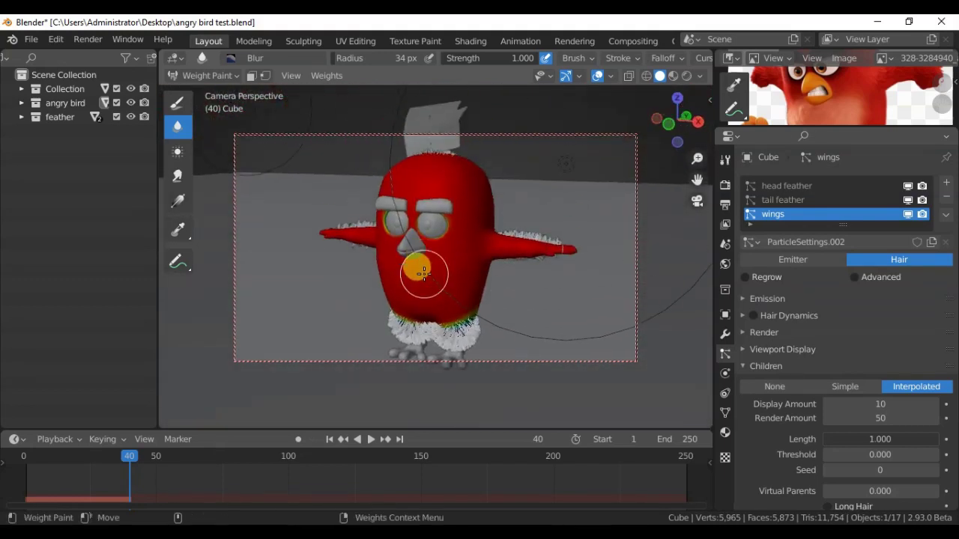
{"action": "key", "text": "ctrl+Tab"}
{"action": "key", "text": "ctrl+Tab"}
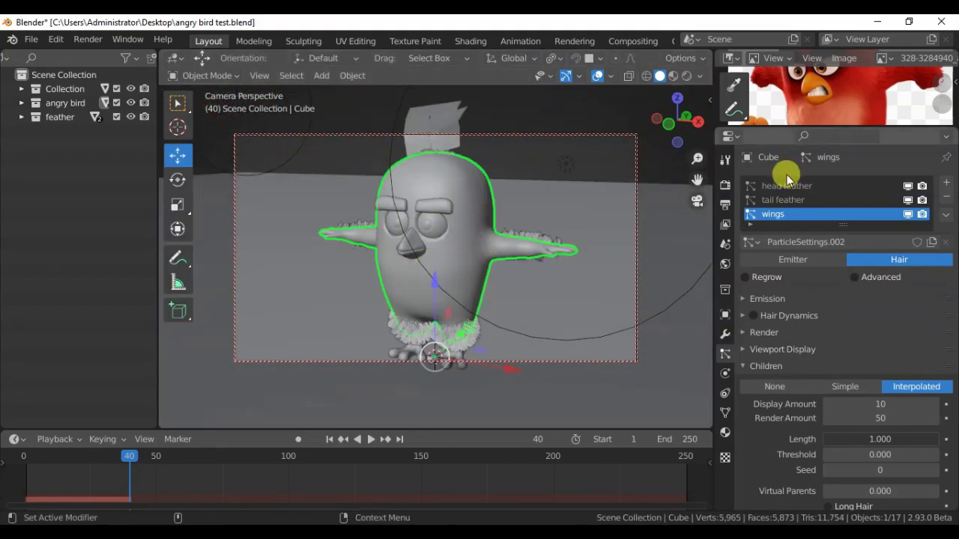
Add a new hair particle system to the bird.
{"action": "left_click", "coordinate": [946, 182]}
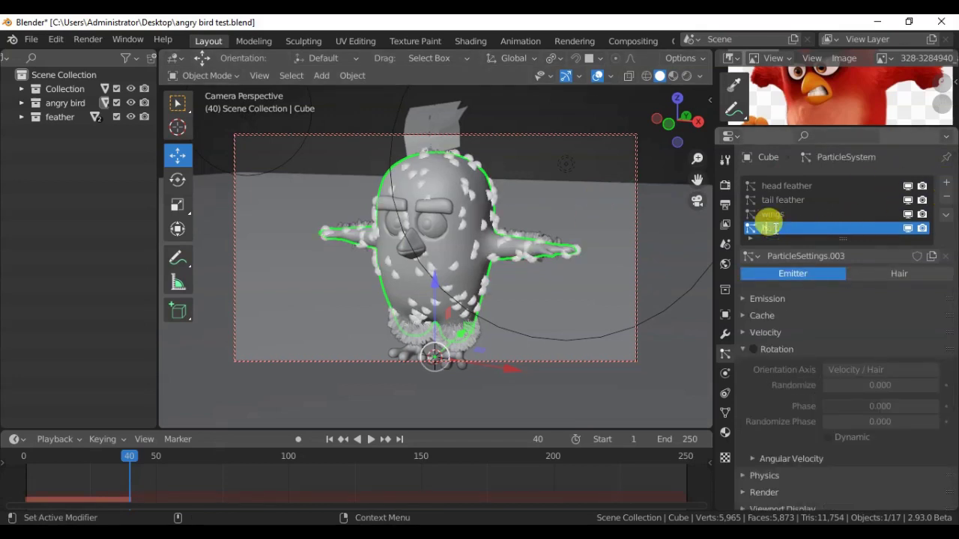
{"action": "type", "text": "body"}
{"action": "left_click", "coordinate": [869, 274]}
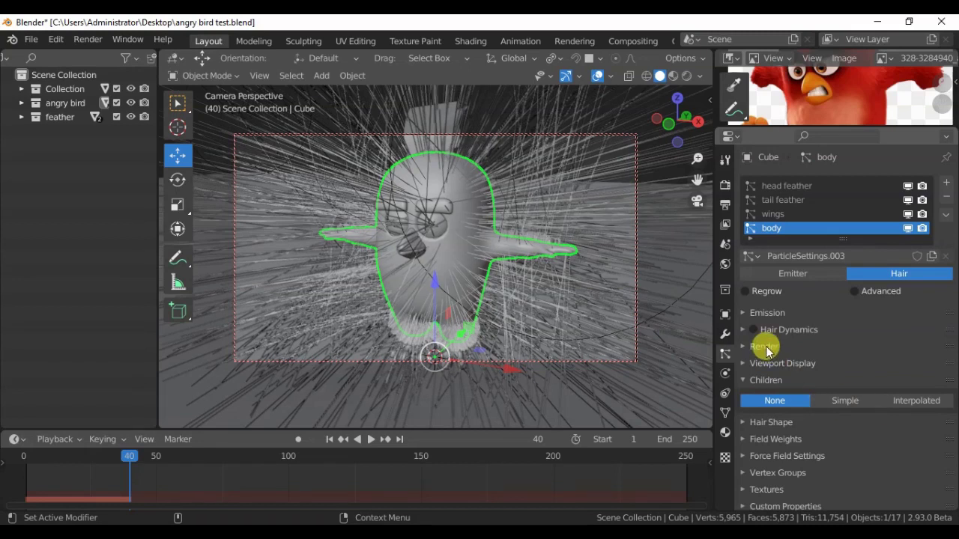
{"action": "left_click", "coordinate": [759, 314]}
{"action": "scroll", "coordinate": [794, 409], "scroll_direction": "down", "scroll_amount": 2}
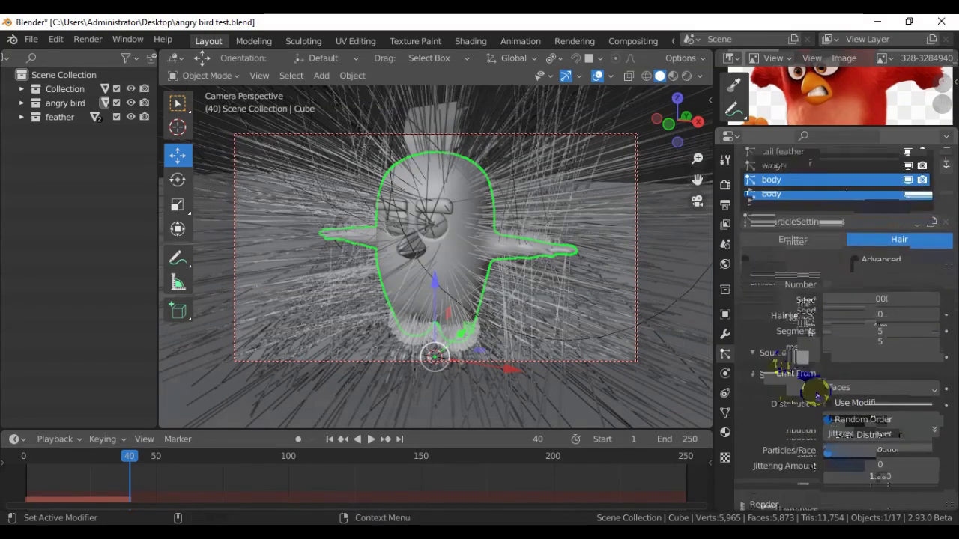
{"action": "left_click", "coordinate": [778, 265]}
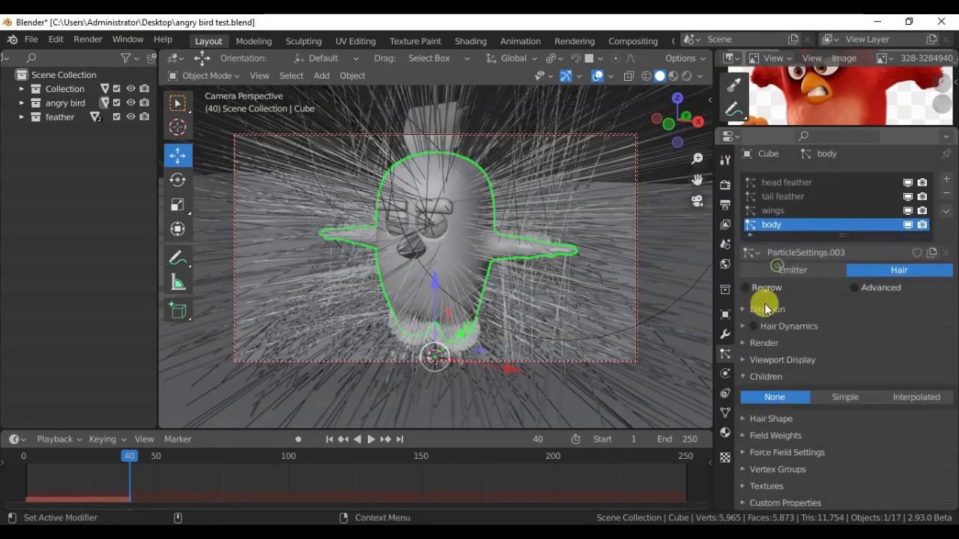
{"action": "left_click", "coordinate": [916, 398]}
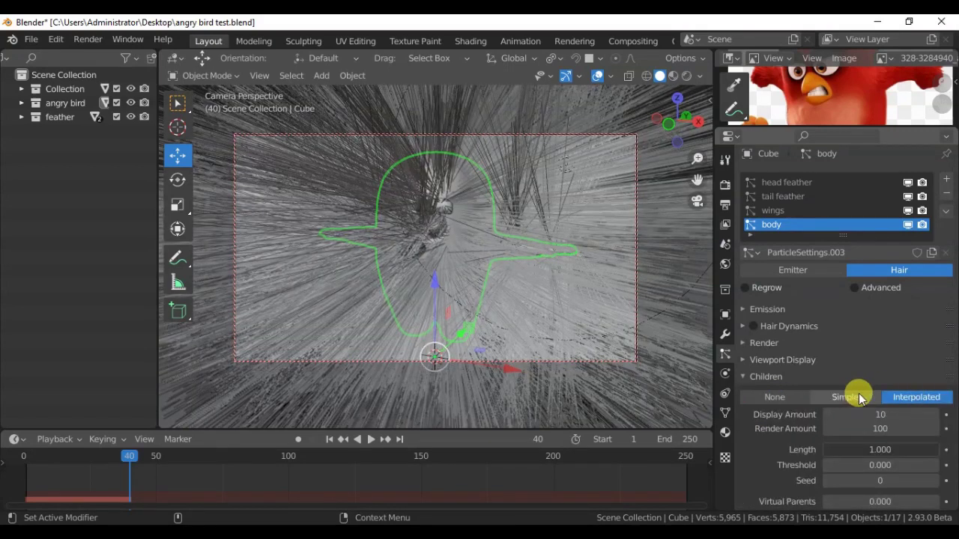
{"action": "left_click", "coordinate": [775, 397]}
{"action": "left_click", "coordinate": [772, 376]}
{"action": "left_click", "coordinate": [771, 414]}
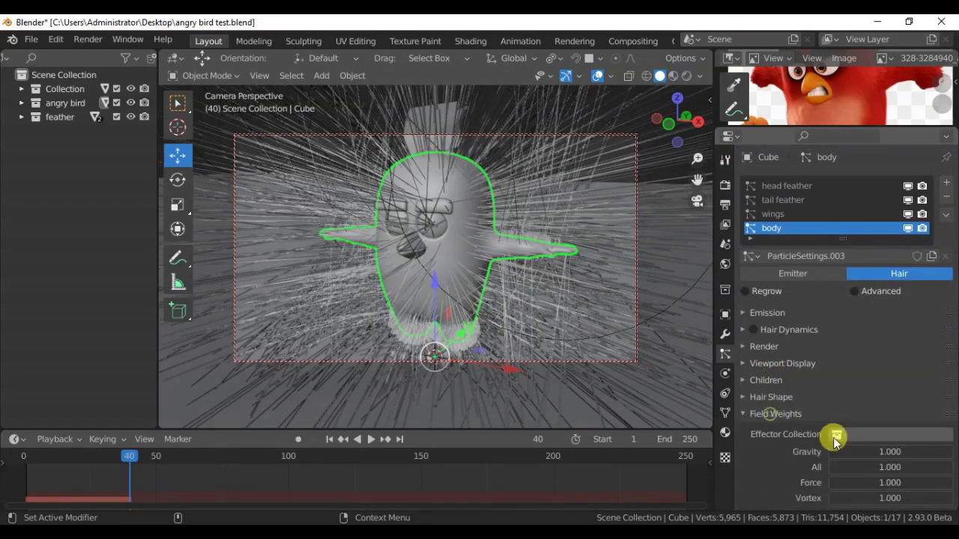
{"action": "scroll", "coordinate": [837, 405], "scroll_direction": "down", "scroll_amount": 2}
{"action": "left_click", "coordinate": [769, 359]}
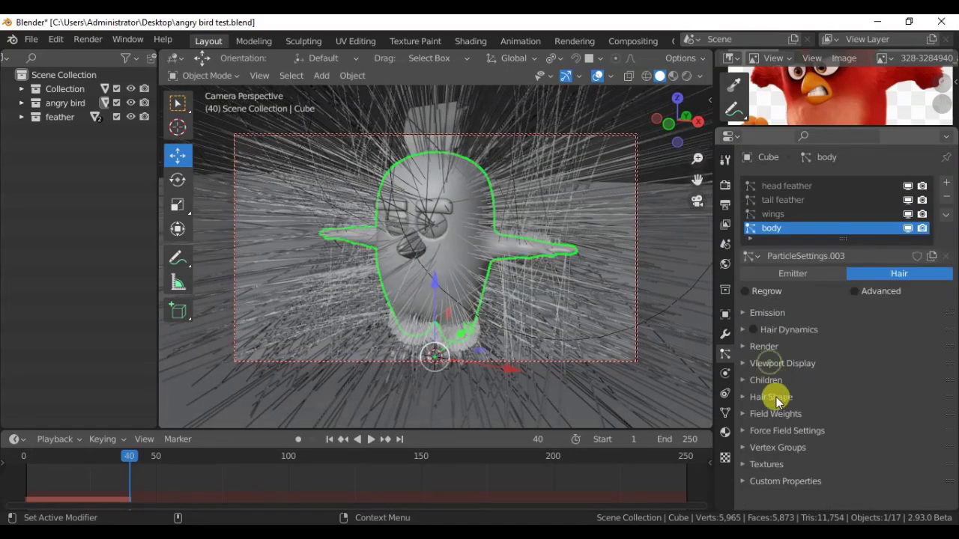
Set the body vertex group for both hair density and hair length.
{"action": "left_click", "coordinate": [772, 447]}
{"action": "left_click", "coordinate": [841, 466]}
{"action": "left_click", "coordinate": [801, 336]}
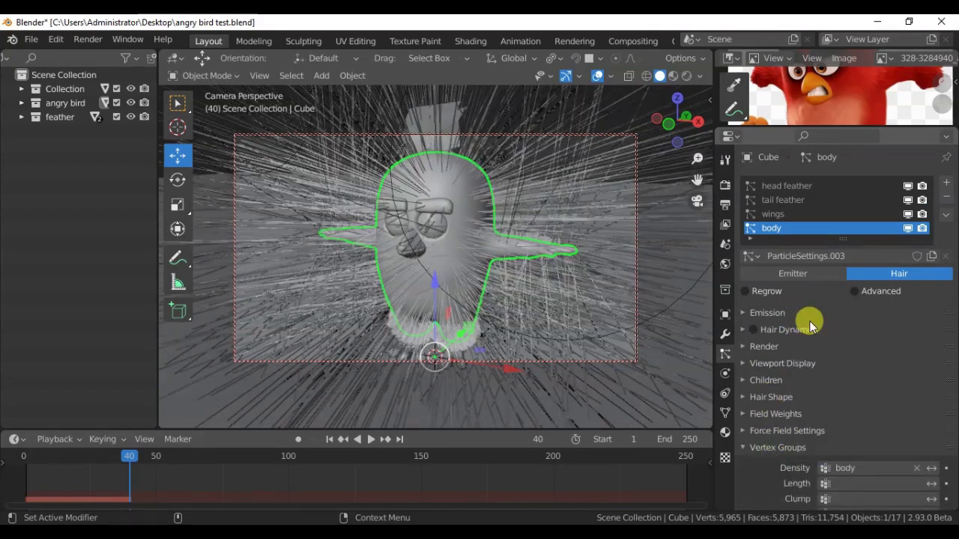
{"action": "left_click", "coordinate": [836, 483]}
{"action": "left_click", "coordinate": [805, 338]}
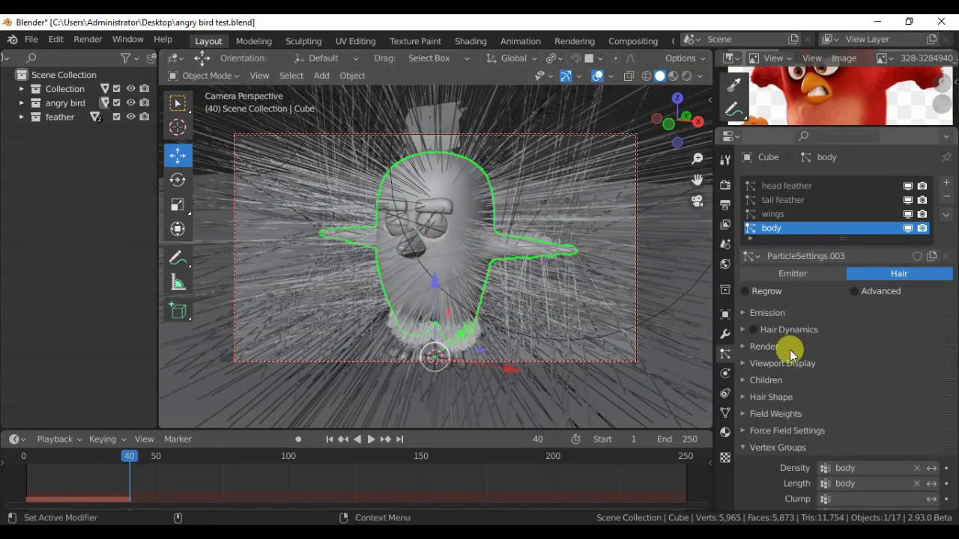
Shorten the hair to about 0.08 m and render it with the fur material.
{"action": "left_click", "coordinate": [765, 346]}
{"action": "left_click", "coordinate": [769, 313]}
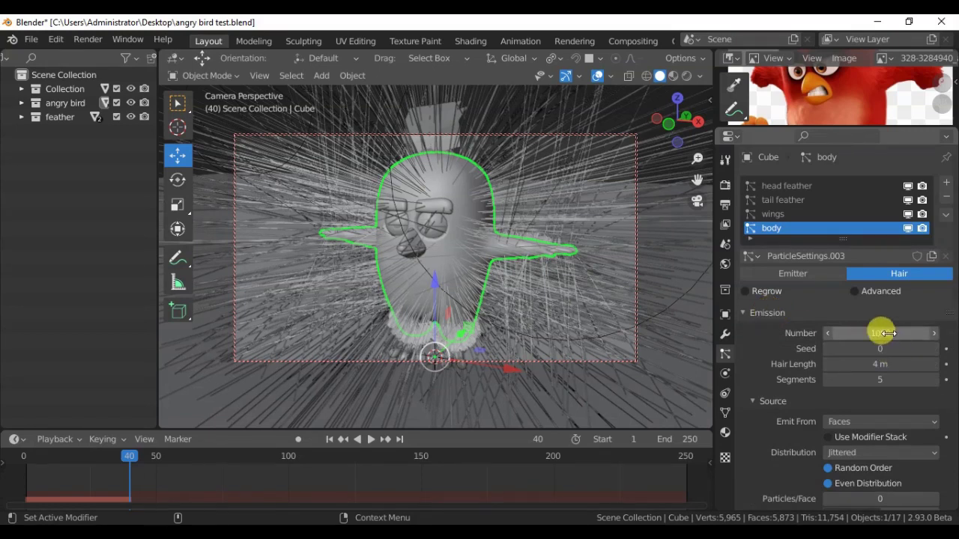
{"action": "left_click_drag", "start_coordinate": [880, 363], "coordinate": [831, 363]}
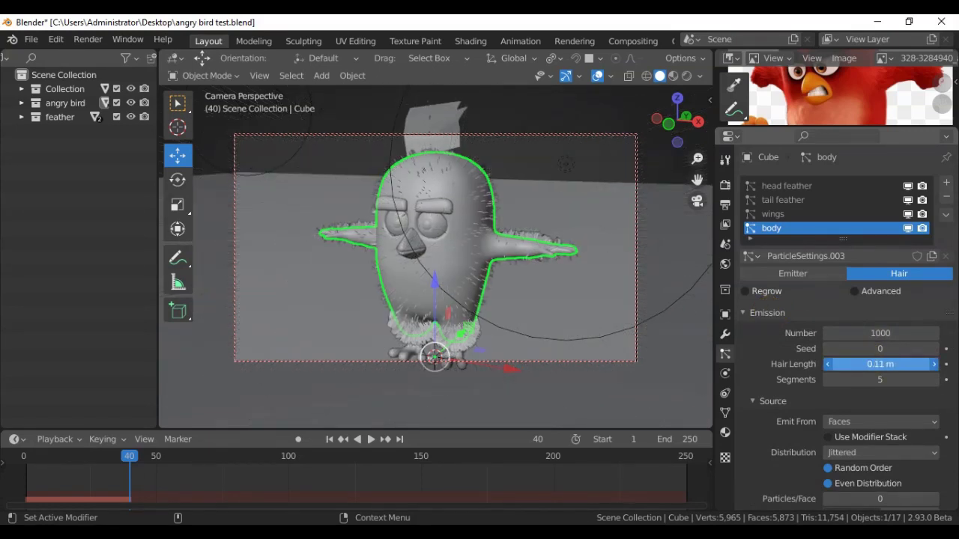
{"action": "middle_click_drag", "start_coordinate": [878, 417], "coordinate": [849, 247]}
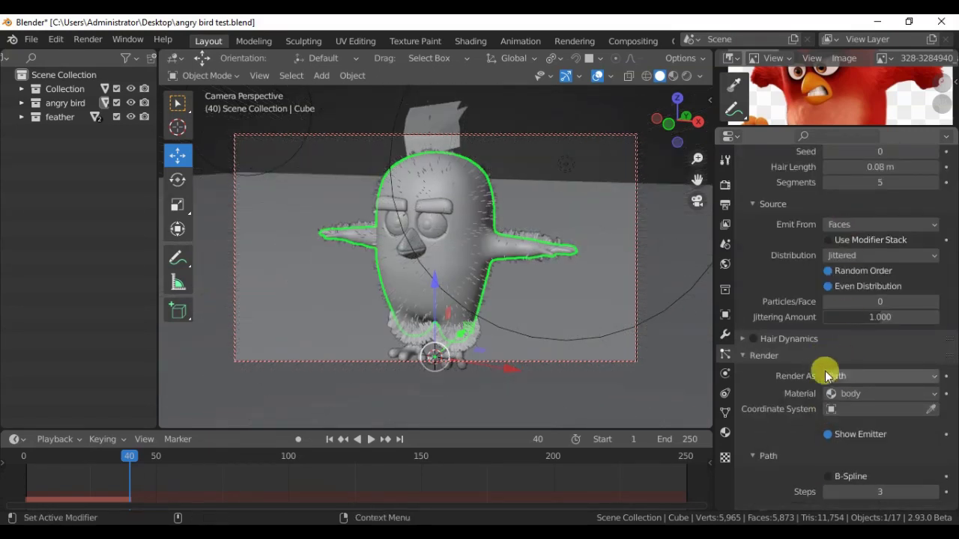
{"action": "left_click", "coordinate": [833, 394]}
{"action": "left_click", "coordinate": [837, 450]}
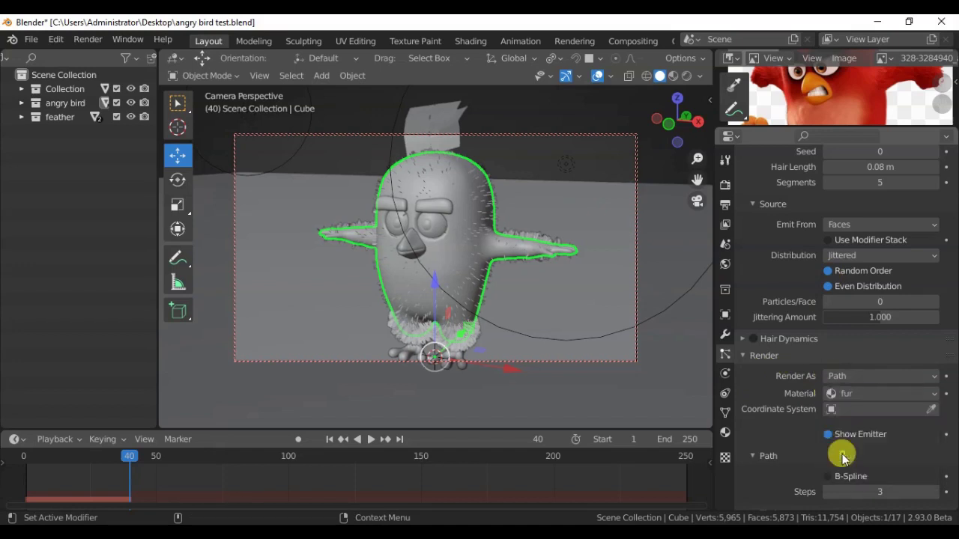
{"action": "left_click", "coordinate": [780, 356]}
Switch child hairs to Interpolated with a display amount of 10.
{"action": "left_click", "coordinate": [766, 389]}
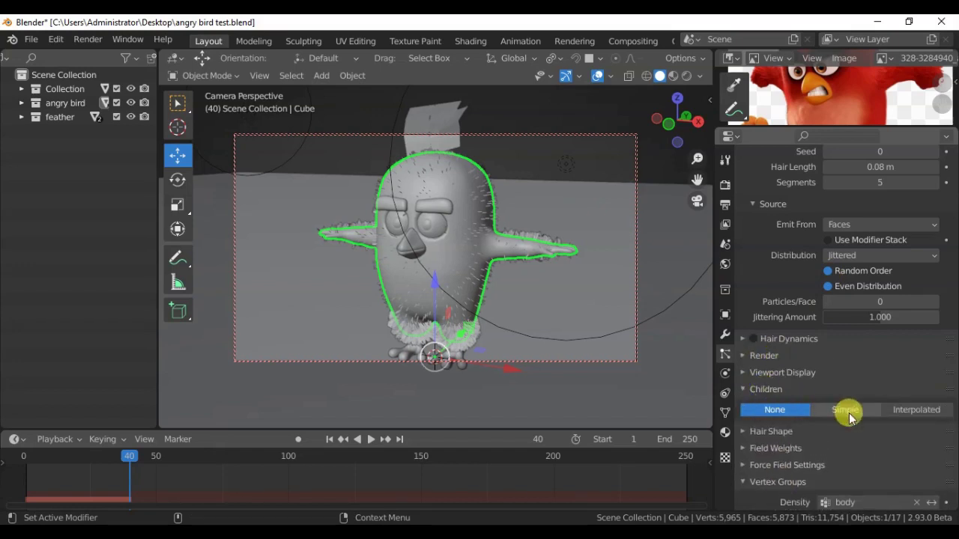
{"action": "left_click", "coordinate": [910, 410]}
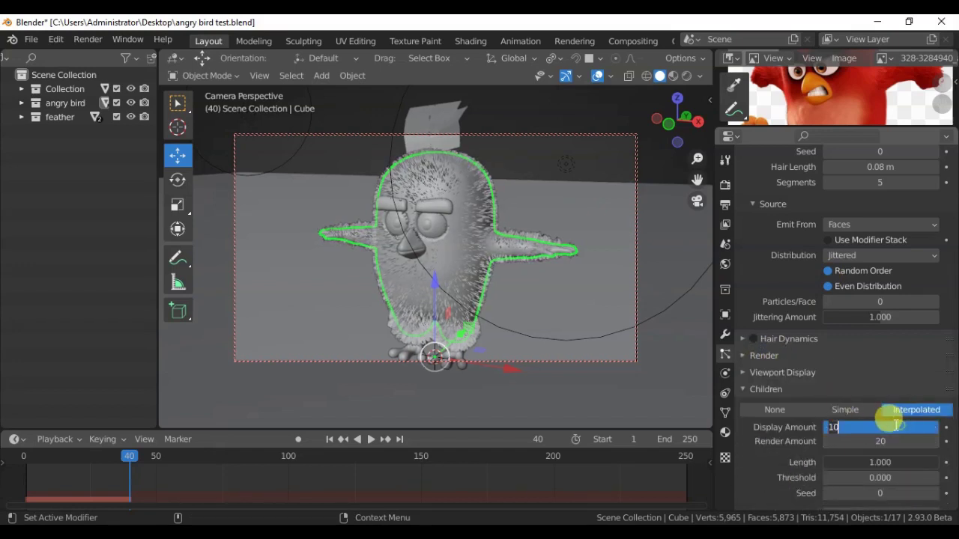
{"action": "key", "text": "Return"}
{"action": "scroll", "coordinate": [470, 244], "scroll_direction": "up", "scroll_amount": 3}
{"action": "scroll", "coordinate": [509, 237], "scroll_direction": "up", "scroll_amount": 2}
{"action": "scroll", "coordinate": [509, 237], "scroll_direction": "up", "scroll_amount": 1}
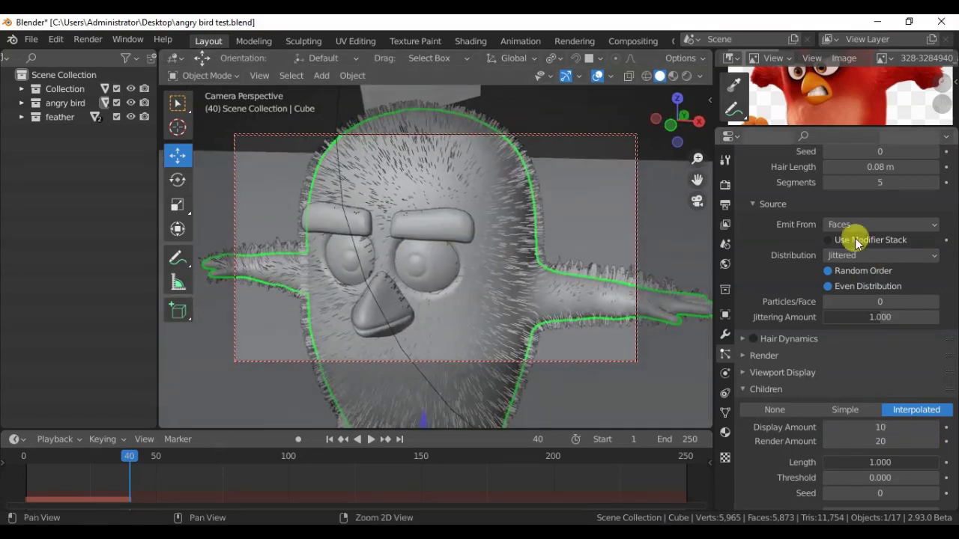
{"action": "scroll", "coordinate": [855, 238], "scroll_direction": "up", "scroll_amount": 5}
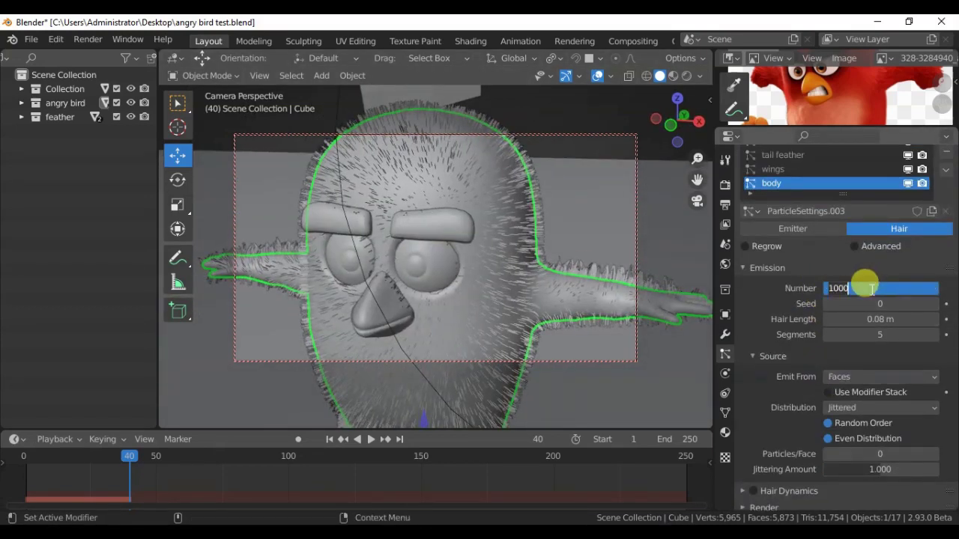
Face the bird and keep body as the hair density group.
{"action": "mouse_move", "coordinate": [570, 284]}
{"action": "middle_mouse_down"}
{"action": "mouse_move", "coordinate": [424, 278]}
{"action": "mouse_move", "coordinate": [475, 272]}
{"action": "mouse_move", "coordinate": [469, 253]}
{"action": "mouse_move", "coordinate": [484, 277]}
{"action": "middle_mouse_up"}
{"action": "scroll", "coordinate": [484, 281], "scroll_direction": "down", "scroll_amount": 2}
{"action": "scroll", "coordinate": [483, 294], "scroll_direction": "down", "scroll_amount": 2}
{"action": "scroll", "coordinate": [779, 389], "scroll_direction": "down", "scroll_amount": 3}
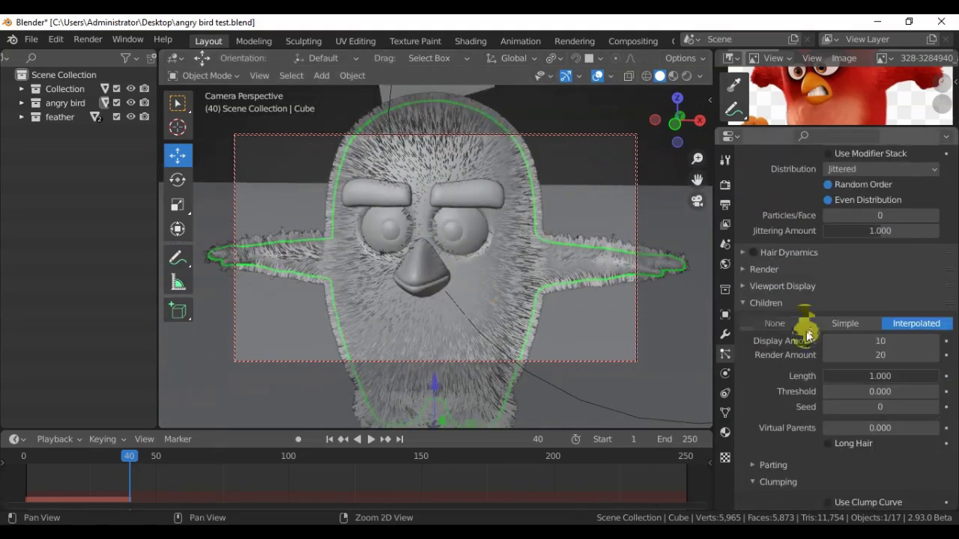
{"action": "scroll", "coordinate": [809, 330], "scroll_direction": "down", "scroll_amount": 5}
{"action": "scroll", "coordinate": [787, 380], "scroll_direction": "down", "scroll_amount": 4}
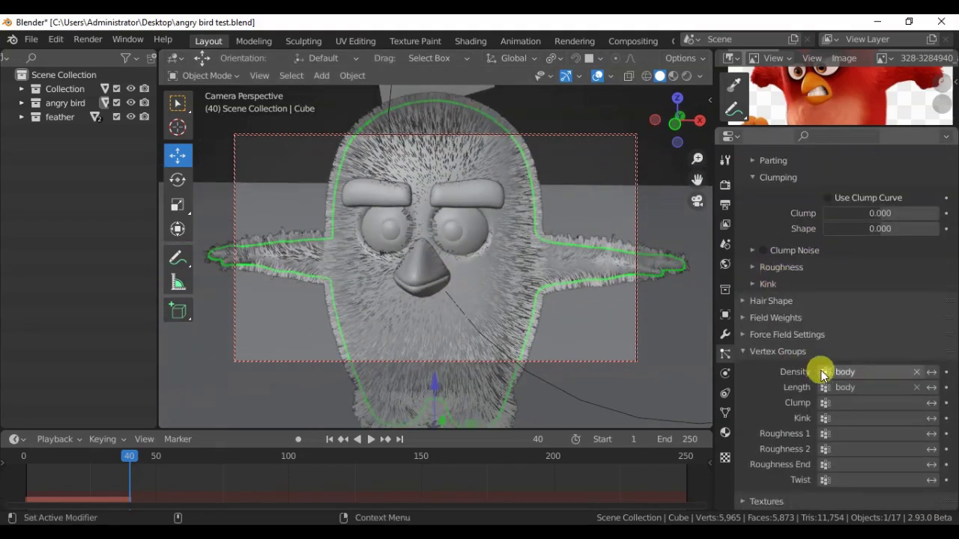
{"action": "left_click", "coordinate": [828, 371]}
{"action": "left_click", "coordinate": [805, 226]}
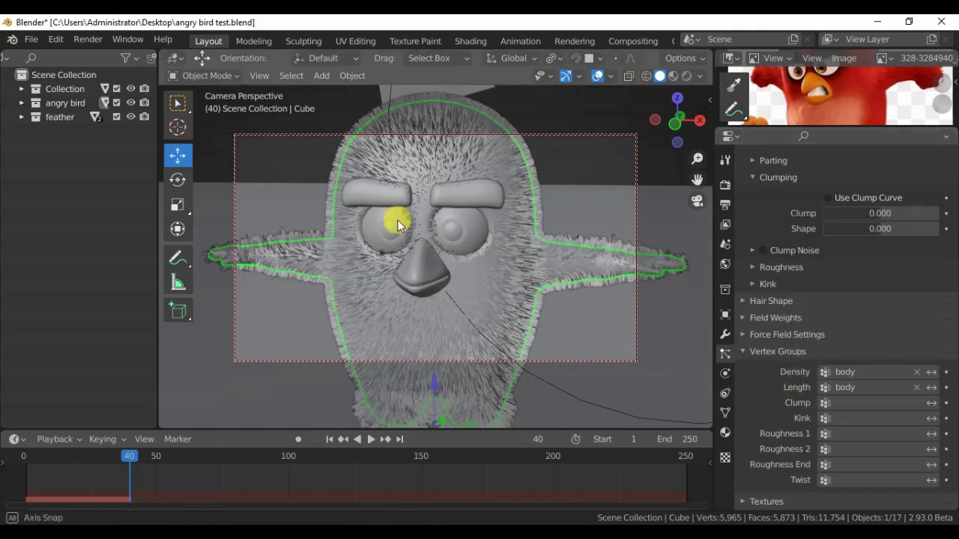
In Weight Paint, blur the hair weights around both eyes with the Blur brush.
{"action": "left_click", "coordinate": [478, 269]}
{"action": "left_click", "coordinate": [480, 274]}
{"action": "key", "text": "ctrl+Tab"}
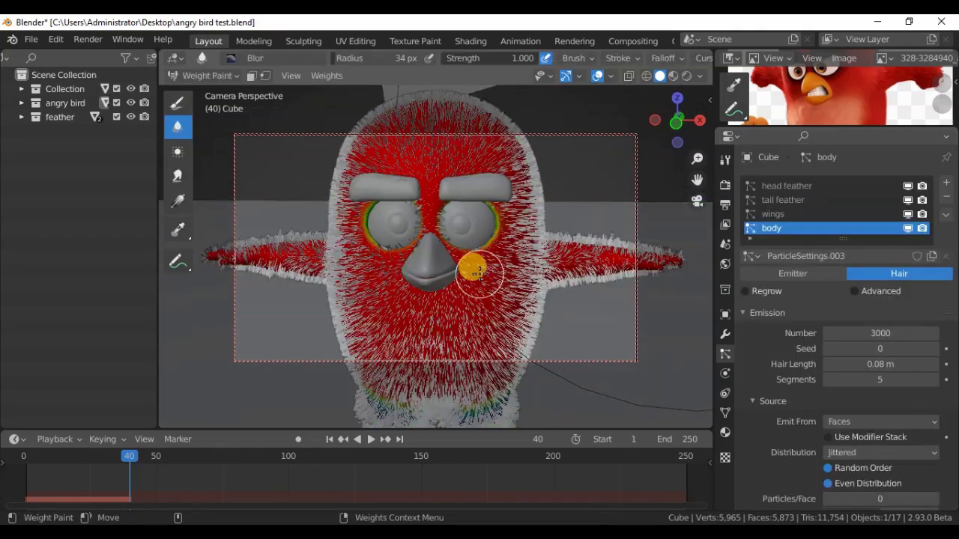
{"action": "left_click", "coordinate": [178, 125]}
{"action": "scroll", "coordinate": [451, 202], "scroll_direction": "up", "scroll_amount": 1}
{"action": "mouse_move", "coordinate": [452, 203]}
{"action": "middle_mouse_down"}
{"action": "mouse_move", "coordinate": [477, 191]}
{"action": "mouse_move", "coordinate": [496, 200]}
{"action": "mouse_move", "coordinate": [479, 189]}
{"action": "middle_mouse_up"}
{"action": "mouse_move", "coordinate": [479, 189]}
{"action": "left_mouse_down"}
{"action": "mouse_move", "coordinate": [449, 193]}
{"action": "mouse_move", "coordinate": [439, 221]}
{"action": "mouse_move", "coordinate": [497, 230]}
{"action": "mouse_move", "coordinate": [454, 218]}
{"action": "mouse_move", "coordinate": [464, 192]}
{"action": "mouse_move", "coordinate": [445, 232]}
{"action": "left_mouse_up"}
Return to Object Mode, preview in rendered shading, and render the bird with F12.
{"action": "key", "text": "ctrl+Tab"}
{"action": "left_click", "coordinate": [687, 75]}
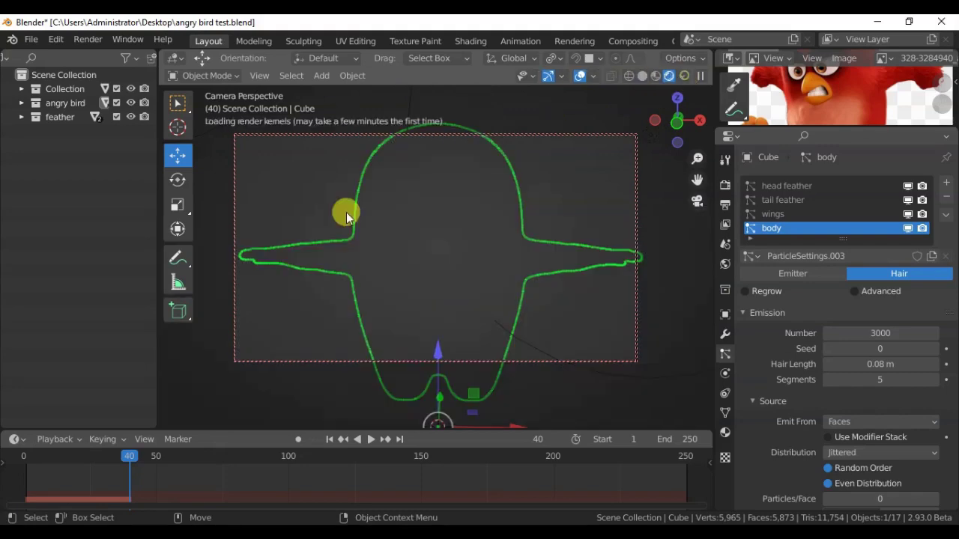
{"action": "mouse_move", "coordinate": [388, 237]}
{"action": "middle_mouse_down"}
{"action": "mouse_move", "coordinate": [462, 247]}
{"action": "mouse_move", "coordinate": [403, 248]}
{"action": "mouse_move", "coordinate": [385, 286]}
{"action": "mouse_move", "coordinate": [353, 223]}
{"action": "middle_mouse_up"}
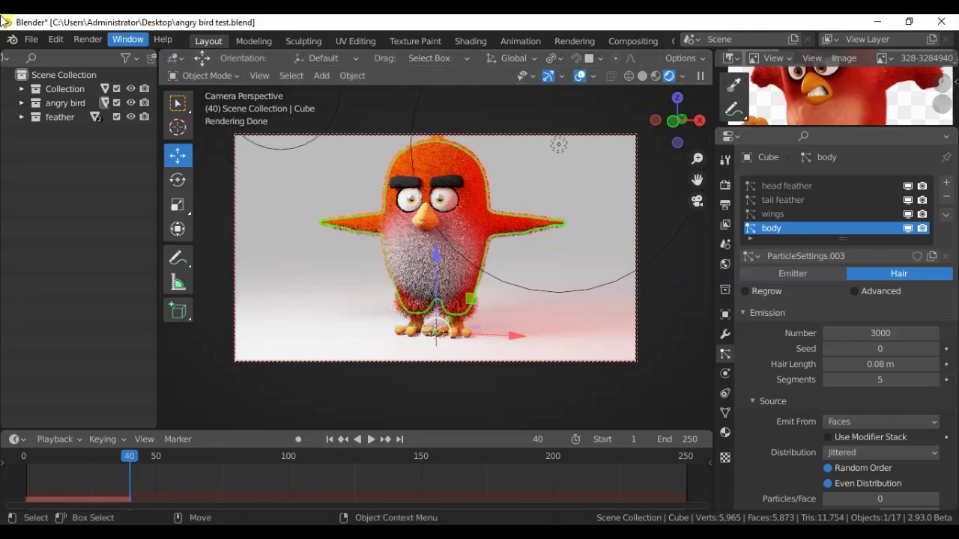
{"action": "key", "text": "F12"}
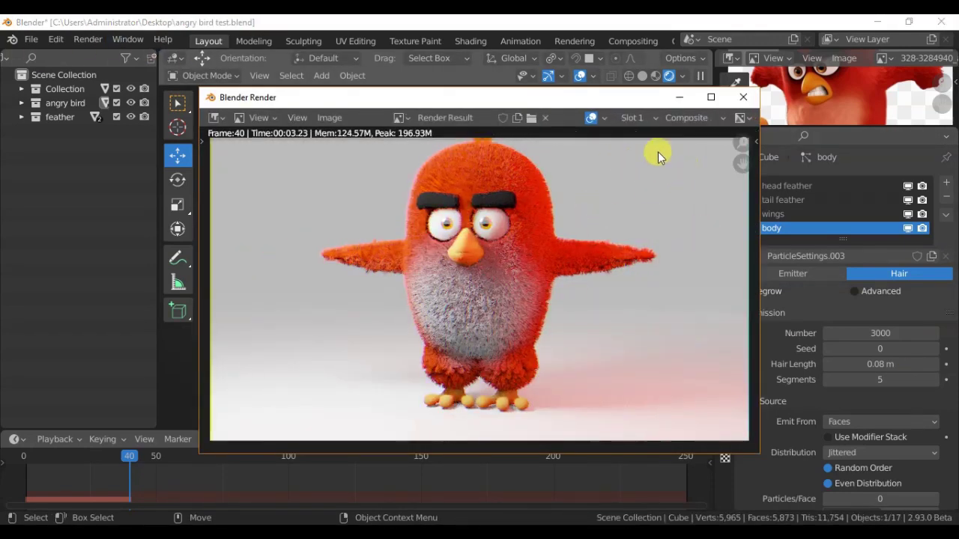
{"action": "left_click", "coordinate": [744, 97]}
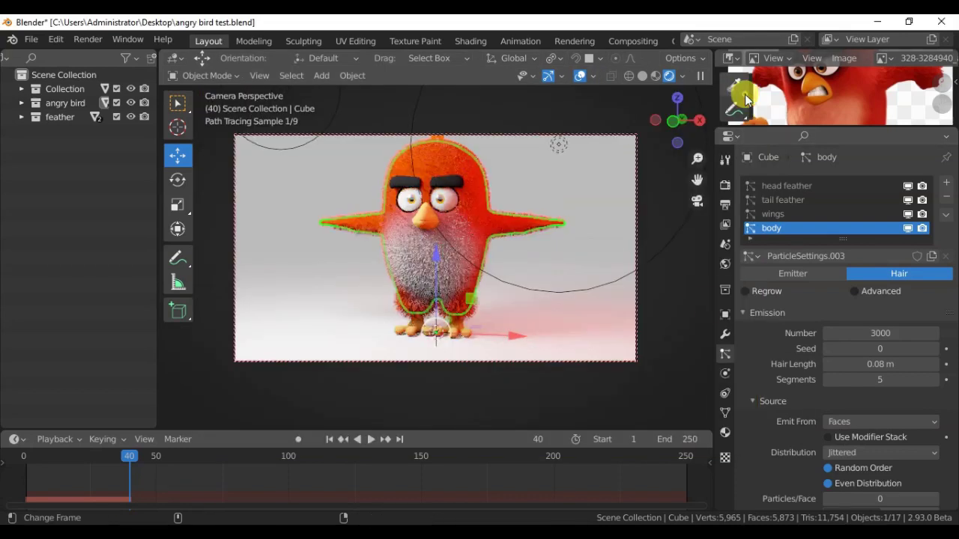
Go back to solid shading, leave the camera view, and orbit around the bird.
{"action": "key", "text": "shift+z"}
{"action": "left_click", "coordinate": [659, 76]}
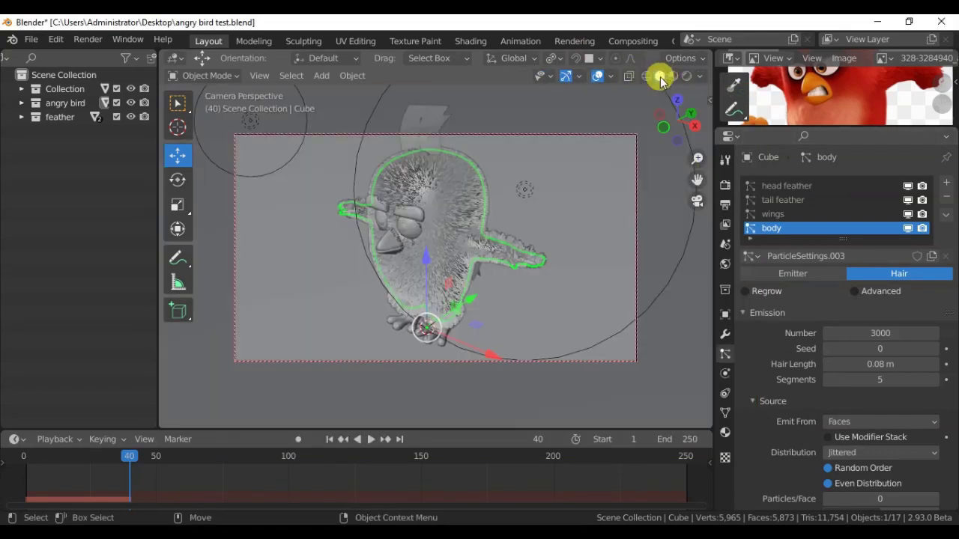
{"action": "left_click", "coordinate": [697, 201]}
{"action": "mouse_move", "coordinate": [695, 199]}
{"action": "middle_mouse_down"}
{"action": "mouse_move", "coordinate": [375, 207]}
{"action": "mouse_move", "coordinate": [487, 219]}
{"action": "mouse_move", "coordinate": [467, 200]}
{"action": "middle_mouse_up"}
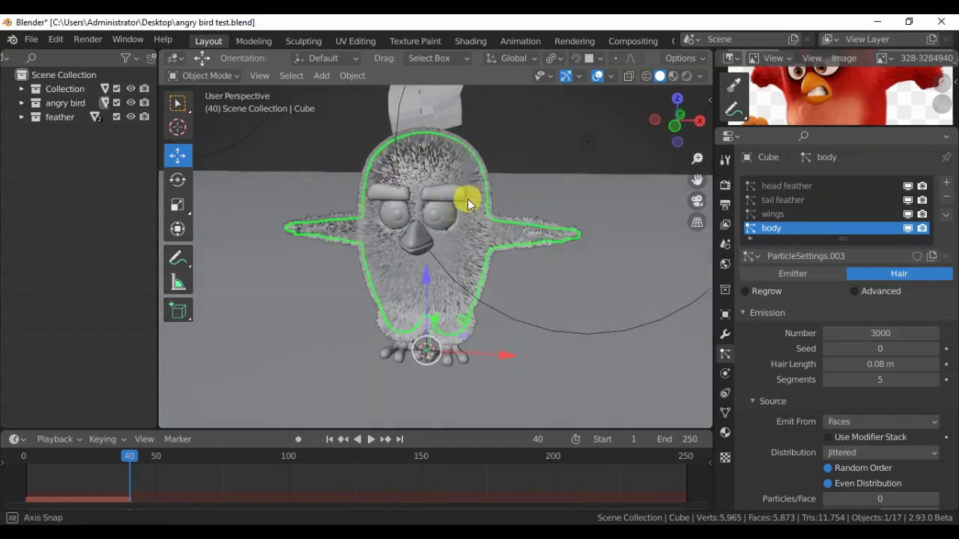
{"action": "middle_click_drag", "start_coordinate": [403, 172], "coordinate": [403, 182]}
{"action": "left_click", "coordinate": [31, 39]}
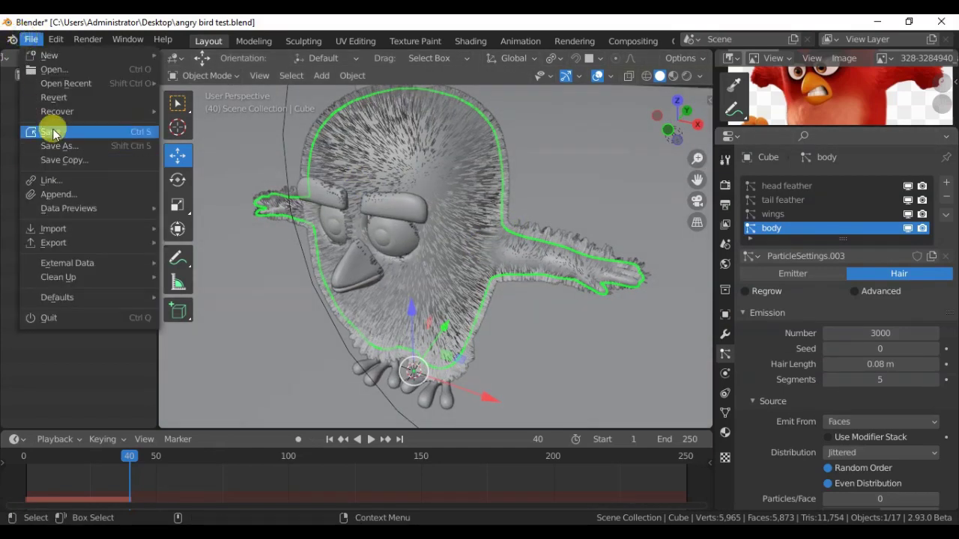
Save the blend file and switch to Particle Edit mode.
{"action": "left_click", "coordinate": [49, 132]}
{"action": "left_click", "coordinate": [204, 76]}
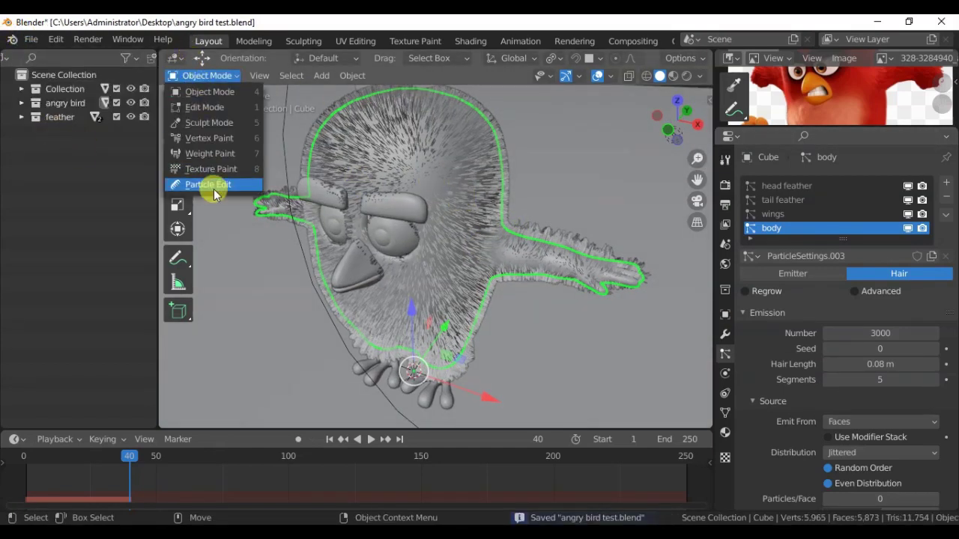
{"action": "left_click", "coordinate": [214, 187]}
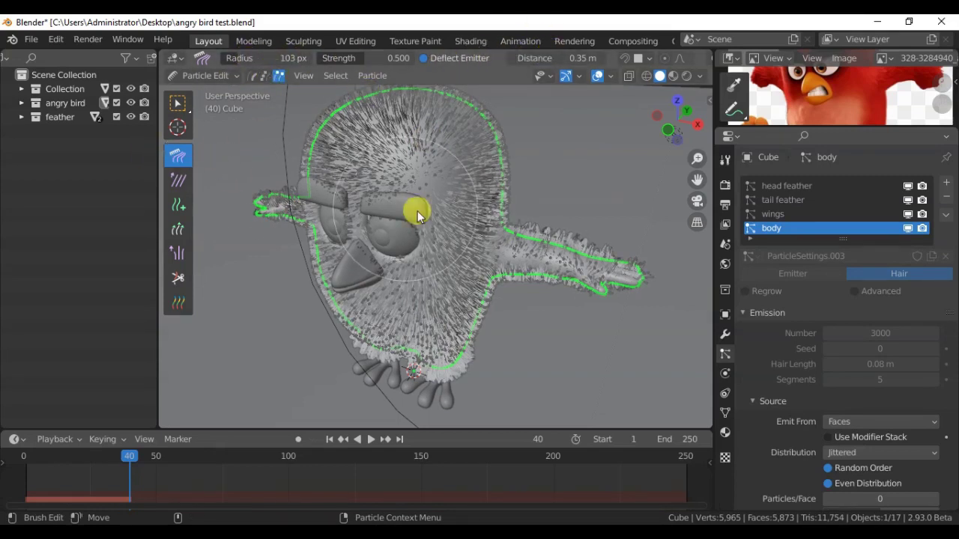
Comb the hair near the wing from a frontal view.
{"action": "mouse_move", "coordinate": [417, 207]}
{"action": "middle_mouse_down"}
{"action": "mouse_move", "coordinate": [621, 225]}
{"action": "mouse_move", "coordinate": [561, 242]}
{"action": "mouse_move", "coordinate": [604, 257]}
{"action": "mouse_move", "coordinate": [545, 325]}
{"action": "mouse_move", "coordinate": [492, 288]}
{"action": "middle_mouse_up"}
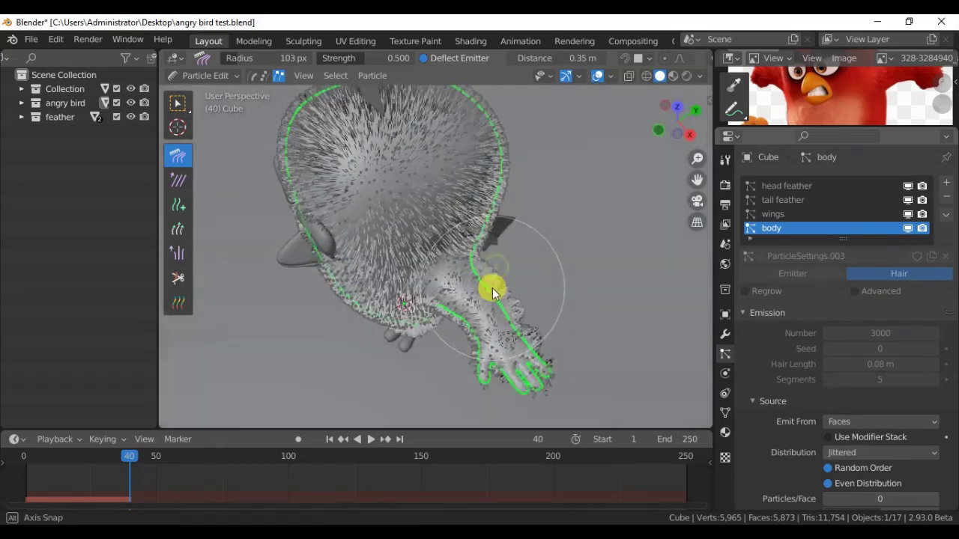
{"action": "left_click_drag", "start_coordinate": [492, 288], "coordinate": [491, 324]}
{"action": "mouse_move", "coordinate": [491, 342]}
{"action": "middle_mouse_down"}
{"action": "mouse_move", "coordinate": [546, 174]}
{"action": "mouse_move", "coordinate": [514, 242]}
{"action": "mouse_move", "coordinate": [290, 279]}
{"action": "mouse_move", "coordinate": [248, 237]}
{"action": "mouse_move", "coordinate": [469, 207]}
{"action": "mouse_move", "coordinate": [426, 252]}
{"action": "middle_mouse_up"}
{"action": "mouse_move", "coordinate": [489, 274]}
{"action": "middle_mouse_down"}
{"action": "mouse_move", "coordinate": [457, 159]}
{"action": "mouse_move", "coordinate": [417, 231]}
{"action": "middle_mouse_up"}
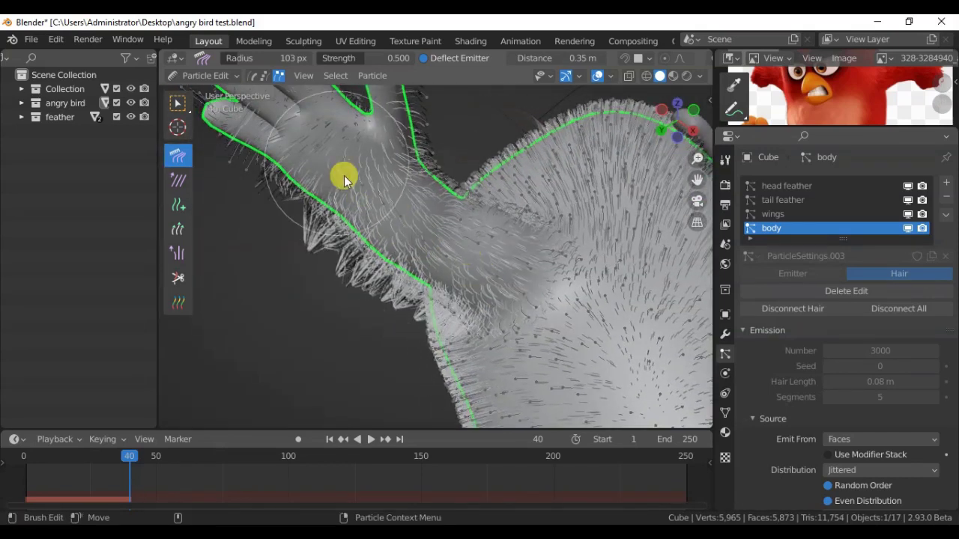
{"action": "scroll", "coordinate": [354, 185], "scroll_direction": "down", "scroll_amount": 1}
{"action": "scroll", "coordinate": [358, 178], "scroll_direction": "down", "scroll_amount": 1}
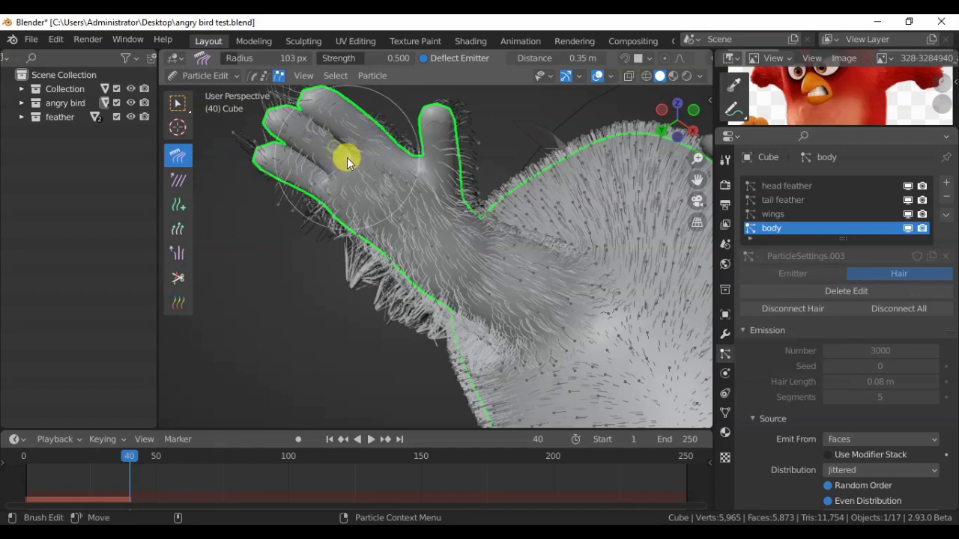
In Point select mode, comb the wing joint, wingtip and upper wing edge smooth.
{"action": "left_click", "coordinate": [265, 76]}
{"action": "mouse_move", "coordinate": [390, 230]}
{"action": "middle_mouse_down"}
{"action": "mouse_move", "coordinate": [460, 285]}
{"action": "mouse_move", "coordinate": [422, 217]}
{"action": "mouse_move", "coordinate": [317, 229]}
{"action": "mouse_move", "coordinate": [499, 252]}
{"action": "mouse_move", "coordinate": [460, 255]}
{"action": "mouse_move", "coordinate": [377, 292]}
{"action": "mouse_move", "coordinate": [570, 250]}
{"action": "mouse_move", "coordinate": [433, 229]}
{"action": "mouse_move", "coordinate": [476, 196]}
{"action": "middle_mouse_up"}
{"action": "scroll", "coordinate": [442, 271], "scroll_direction": "up", "scroll_amount": 3}
{"action": "scroll", "coordinate": [267, 278], "scroll_direction": "down", "scroll_amount": 3}
{"action": "mouse_move", "coordinate": [476, 193]}
{"action": "left_mouse_down"}
{"action": "mouse_move", "coordinate": [456, 189]}
{"action": "mouse_move", "coordinate": [488, 184]}
{"action": "mouse_move", "coordinate": [439, 186]}
{"action": "mouse_move", "coordinate": [471, 220]}
{"action": "mouse_move", "coordinate": [398, 229]}
{"action": "mouse_move", "coordinate": [398, 214]}
{"action": "mouse_move", "coordinate": [258, 285]}
{"action": "left_mouse_up"}
{"action": "middle_click_drag", "start_coordinate": [258, 285], "coordinate": [260, 294]}
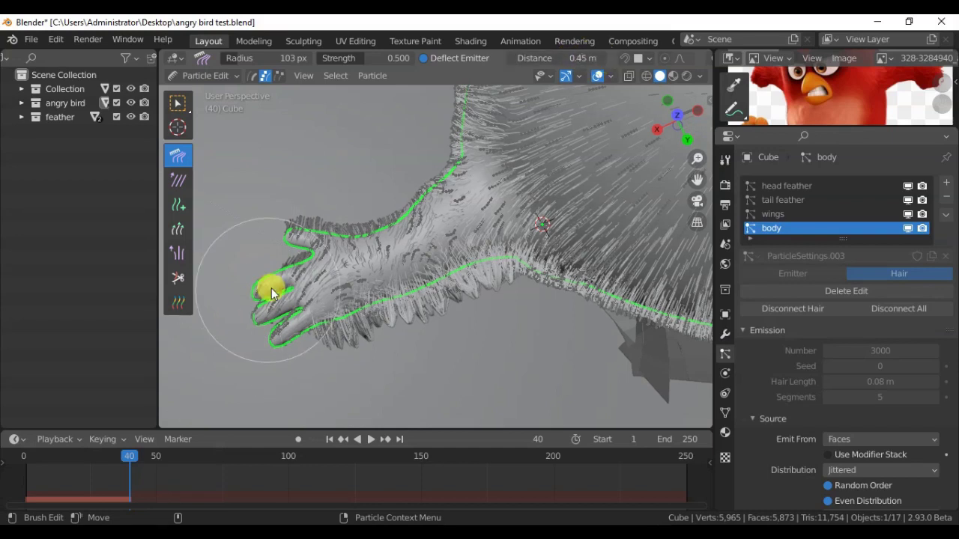
{"action": "left_click_drag", "start_coordinate": [271, 291], "coordinate": [297, 323]}
{"action": "left_click_drag", "start_coordinate": [309, 228], "coordinate": [440, 190]}
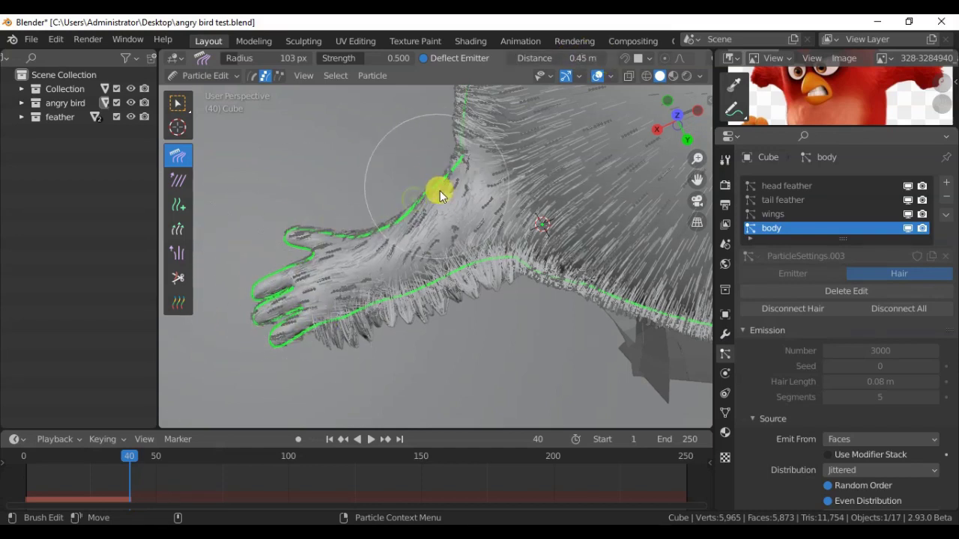
Comb the hair on the bird's forehead and inspect the head.
{"action": "mouse_move", "coordinate": [437, 276]}
{"action": "middle_mouse_down"}
{"action": "mouse_move", "coordinate": [432, 178]}
{"action": "mouse_move", "coordinate": [496, 203]}
{"action": "mouse_move", "coordinate": [505, 284]}
{"action": "middle_mouse_up"}
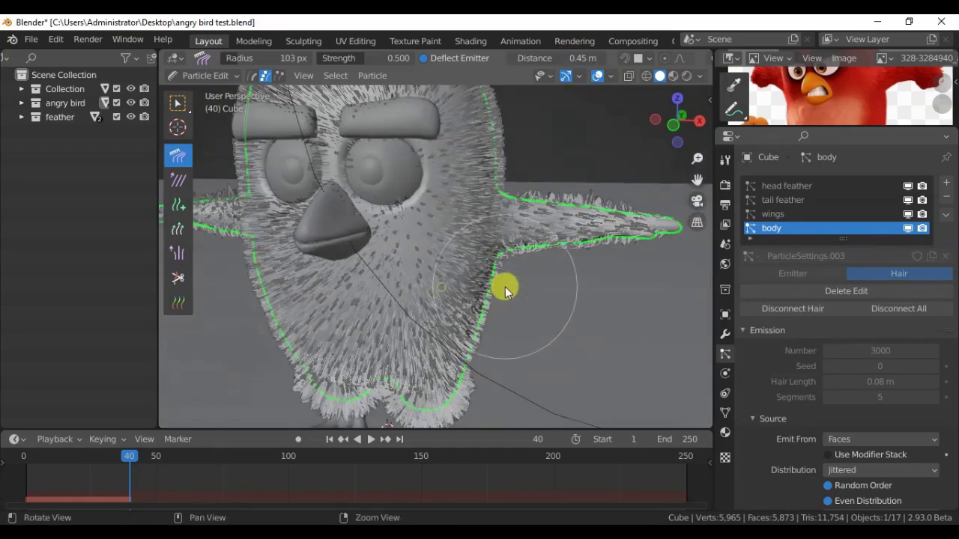
{"action": "mouse_move", "coordinate": [364, 286]}
{"action": "middle_mouse_down"}
{"action": "mouse_move", "coordinate": [385, 267]}
{"action": "mouse_move", "coordinate": [318, 233]}
{"action": "mouse_move", "coordinate": [335, 178]}
{"action": "mouse_move", "coordinate": [312, 174]}
{"action": "middle_mouse_up"}
{"action": "middle_click_drag", "start_coordinate": [525, 159], "coordinate": [609, 162]}
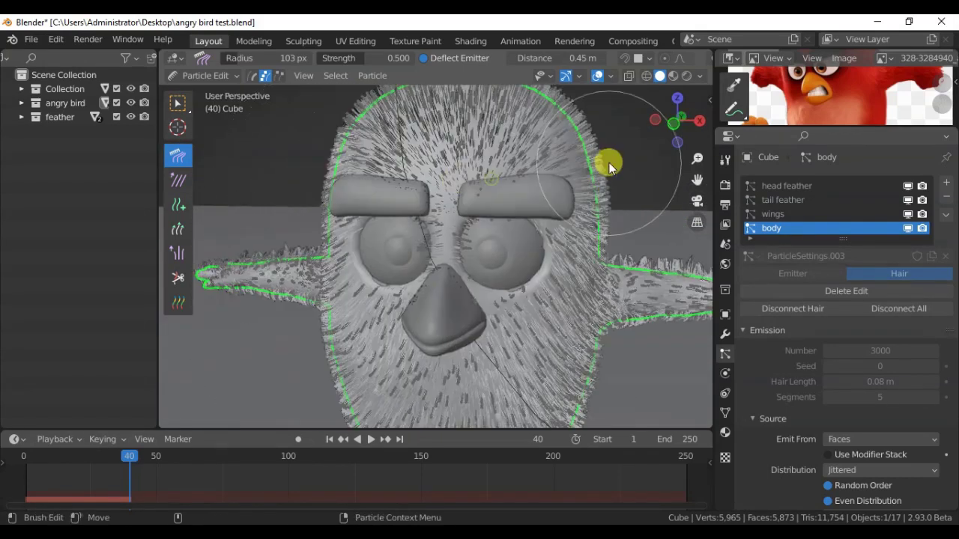
{"action": "left_click_drag", "start_coordinate": [564, 129], "coordinate": [471, 186]}
{"action": "middle_click_drag", "start_coordinate": [391, 183], "coordinate": [392, 146]}
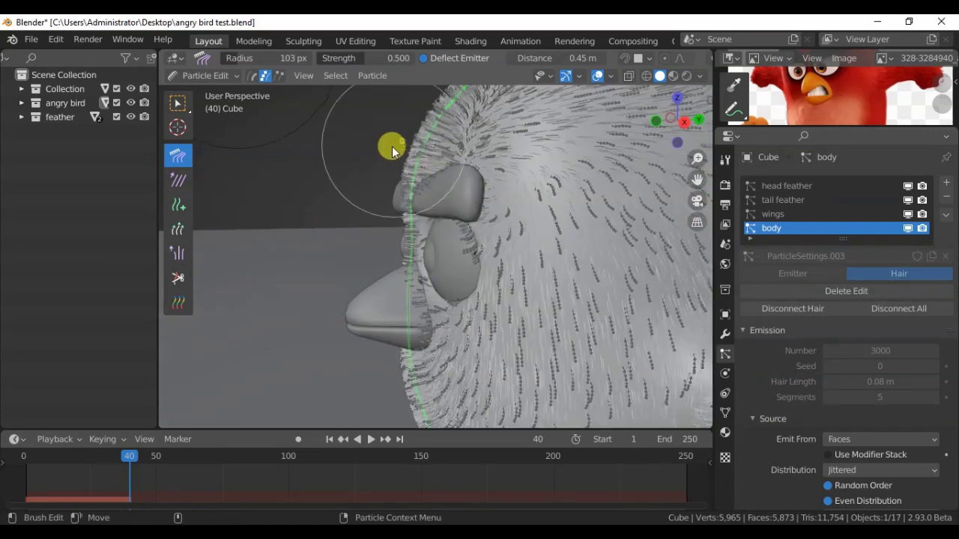
{"action": "mouse_move", "coordinate": [337, 232]}
{"action": "middle_mouse_down"}
{"action": "mouse_move", "coordinate": [575, 338]}
{"action": "mouse_move", "coordinate": [527, 229]}
{"action": "mouse_move", "coordinate": [563, 326]}
{"action": "middle_mouse_up"}
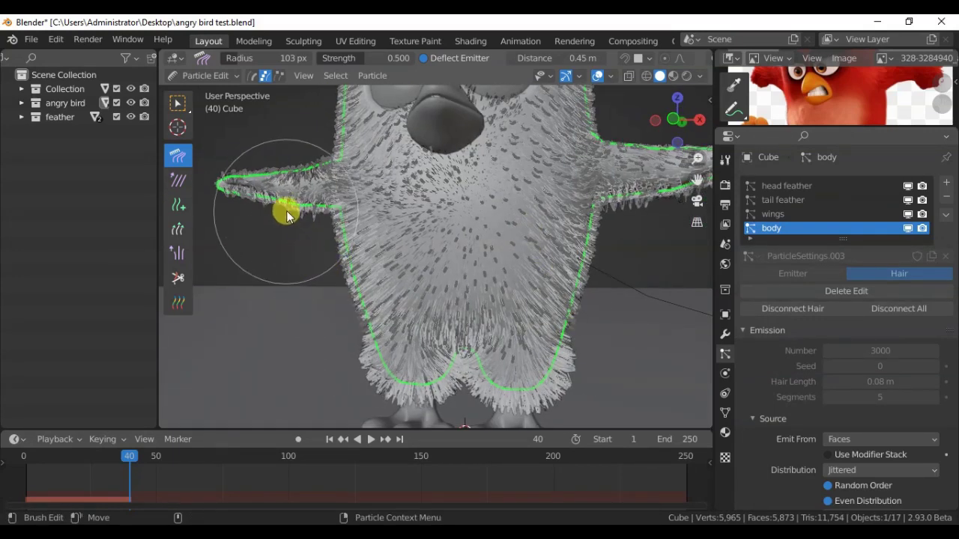
{"action": "mouse_move", "coordinate": [278, 224]}
{"action": "middle_mouse_down"}
{"action": "mouse_move", "coordinate": [469, 272]}
{"action": "mouse_move", "coordinate": [314, 246]}
{"action": "mouse_move", "coordinate": [390, 272]}
{"action": "mouse_move", "coordinate": [452, 250]}
{"action": "mouse_move", "coordinate": [363, 286]}
{"action": "mouse_move", "coordinate": [417, 297]}
{"action": "middle_mouse_up"}
Return to Object Mode in rendered shading and frame the bird through the camera.
{"action": "key", "text": "Tab"}
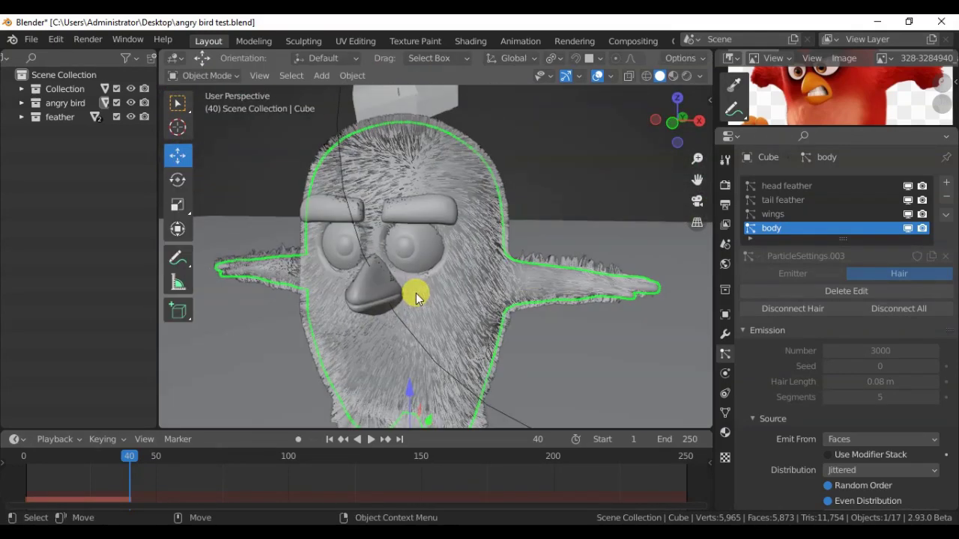
{"action": "scroll", "coordinate": [449, 296], "scroll_direction": "down", "scroll_amount": 3}
{"action": "left_click", "coordinate": [669, 75]}
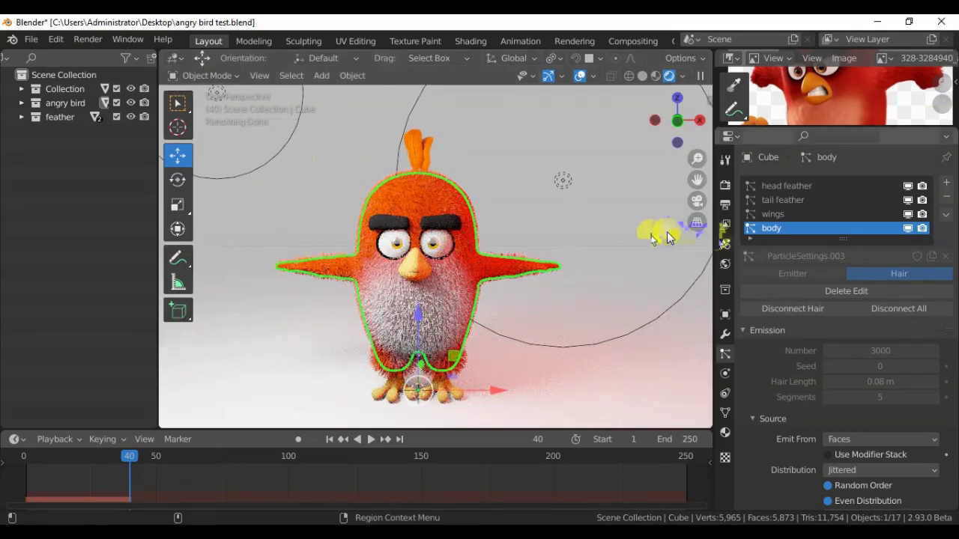
{"action": "left_click", "coordinate": [697, 201]}
{"action": "mouse_move", "coordinate": [513, 218]}
{"action": "middle_mouse_down"}
{"action": "mouse_move", "coordinate": [351, 250]}
{"action": "mouse_move", "coordinate": [446, 231]}
{"action": "mouse_move", "coordinate": [377, 252]}
{"action": "middle_mouse_up"}
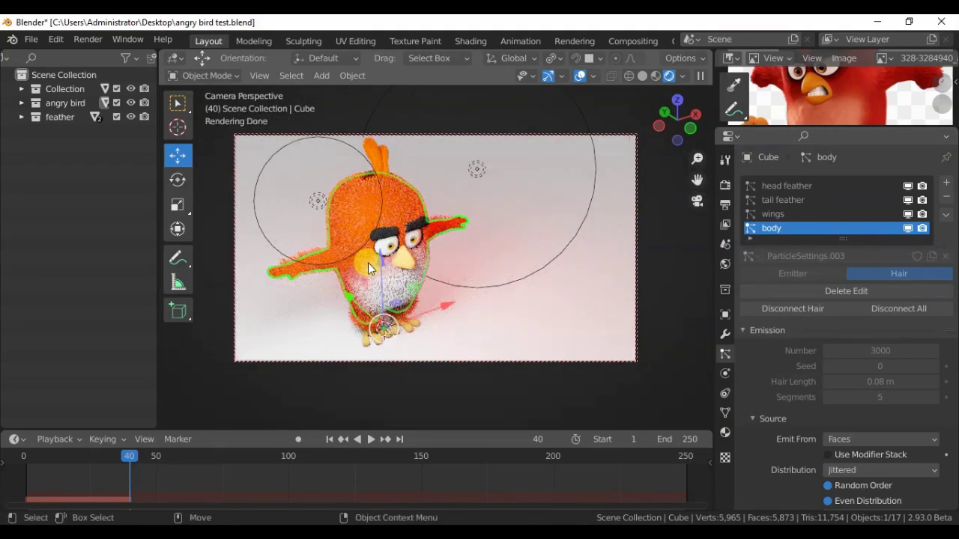
Render the frame and save the file as angry bird test.blend.
{"action": "key", "text": "F12"}
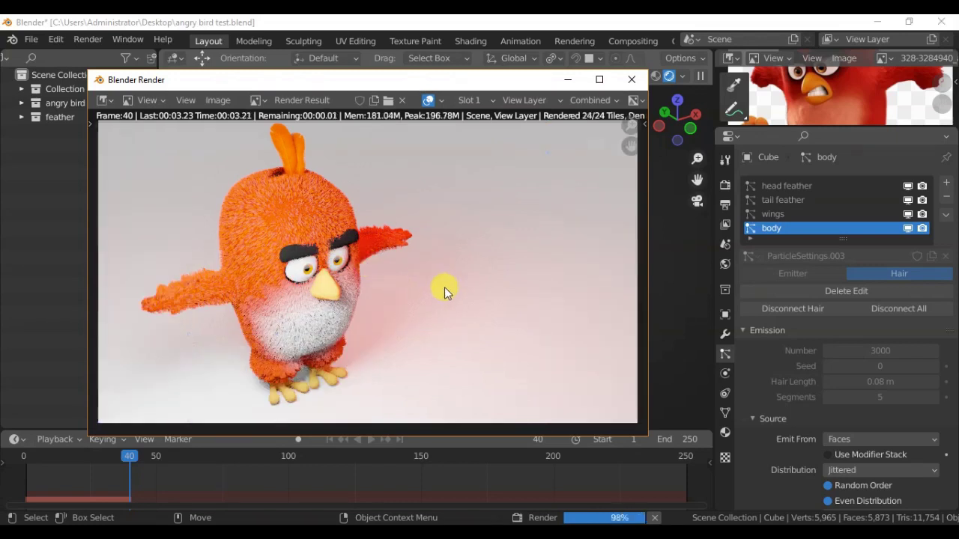
{"action": "left_click", "coordinate": [632, 81]}
{"action": "left_click", "coordinate": [34, 39]}
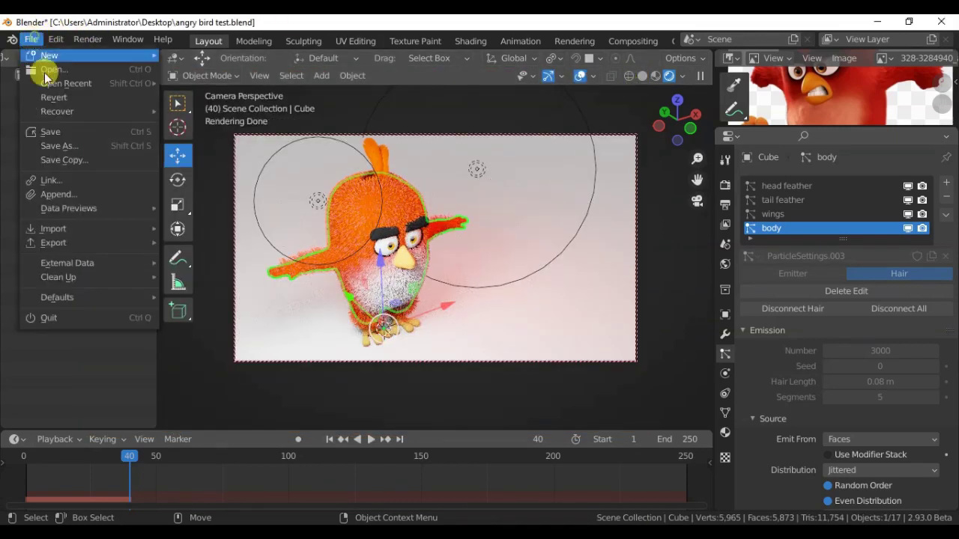
{"action": "left_click", "coordinate": [46, 130]}
In solid shading, select the eyebrow object Cube.004 and add a Hair particle system.
{"action": "left_click", "coordinate": [641, 76]}
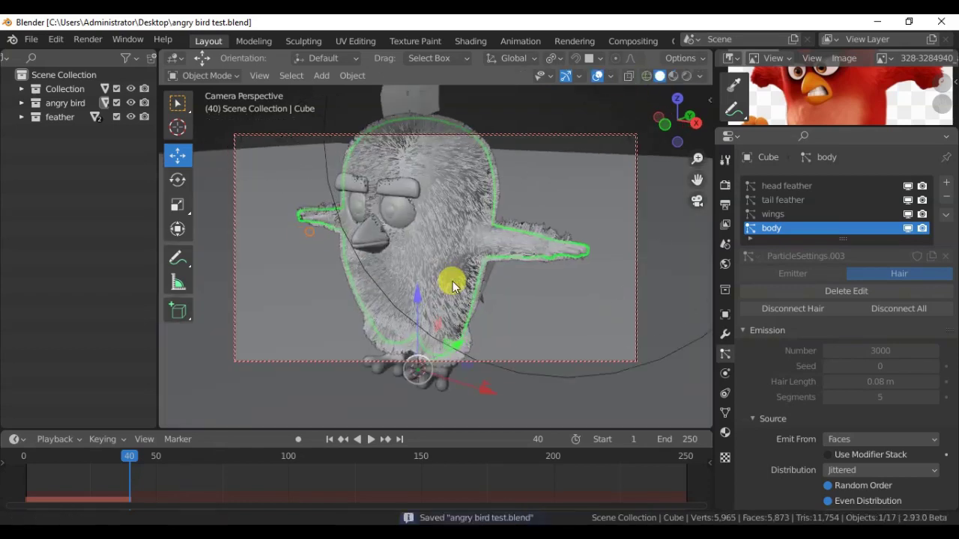
{"action": "mouse_move", "coordinate": [453, 281]}
{"action": "middle_mouse_down"}
{"action": "mouse_move", "coordinate": [407, 216]}
{"action": "mouse_move", "coordinate": [426, 213]}
{"action": "middle_mouse_up"}
{"action": "left_click", "coordinate": [427, 213]}
{"action": "left_click", "coordinate": [946, 182]}
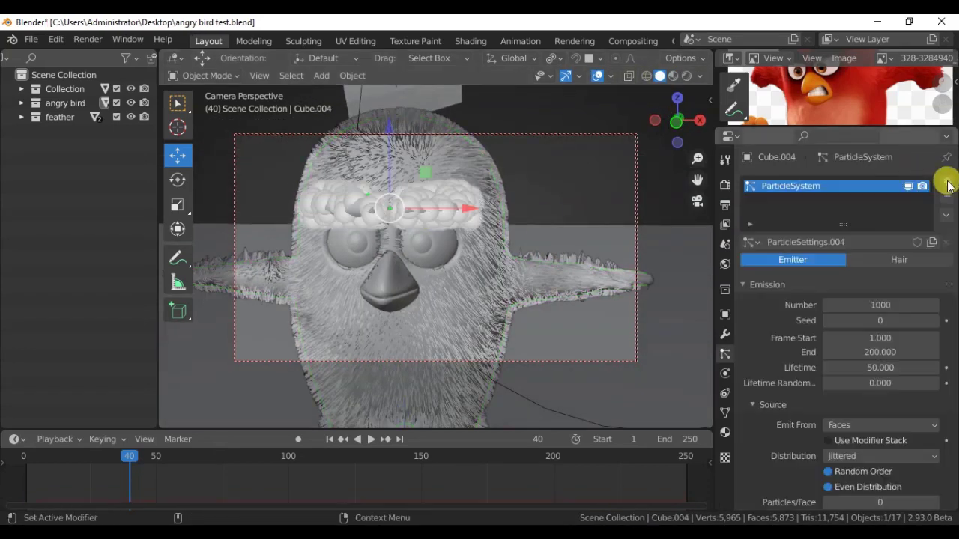
{"action": "left_click", "coordinate": [899, 260]}
Set eyebrow hair length 0.04 m, 3000 strands, and Interpolated children with render amount 10.
{"action": "double_click", "coordinate": [880, 350]}
{"action": "type", "text": "0.04"}
{"action": "key", "text": "Return"}
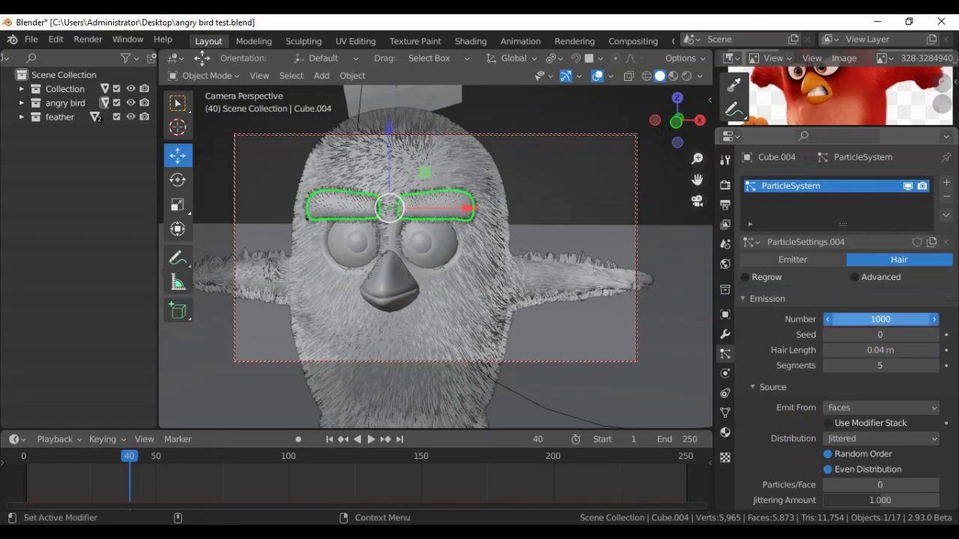
{"action": "type", "text": "3000"}
{"action": "key", "text": "Return"}
{"action": "scroll", "coordinate": [799, 291], "scroll_direction": "down", "scroll_amount": 5}
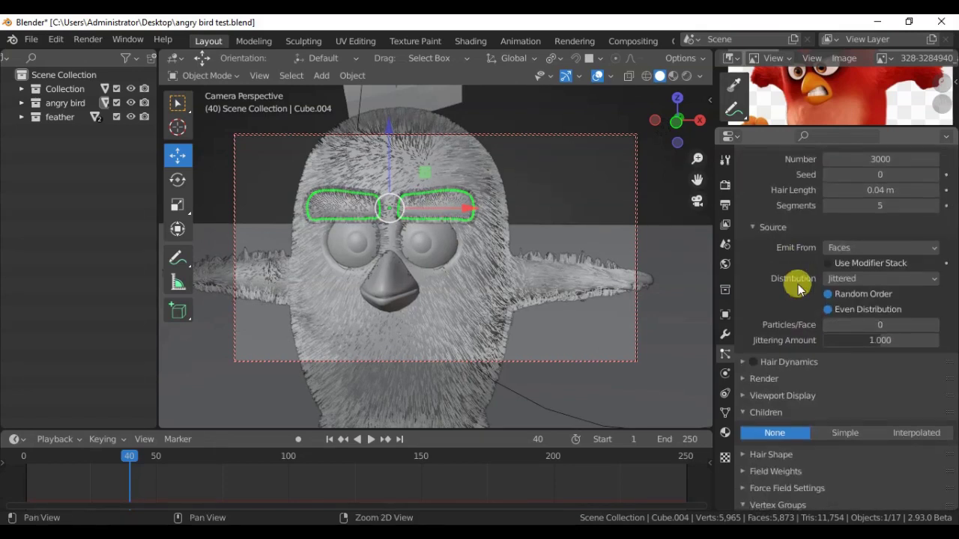
{"action": "left_click", "coordinate": [913, 437]}
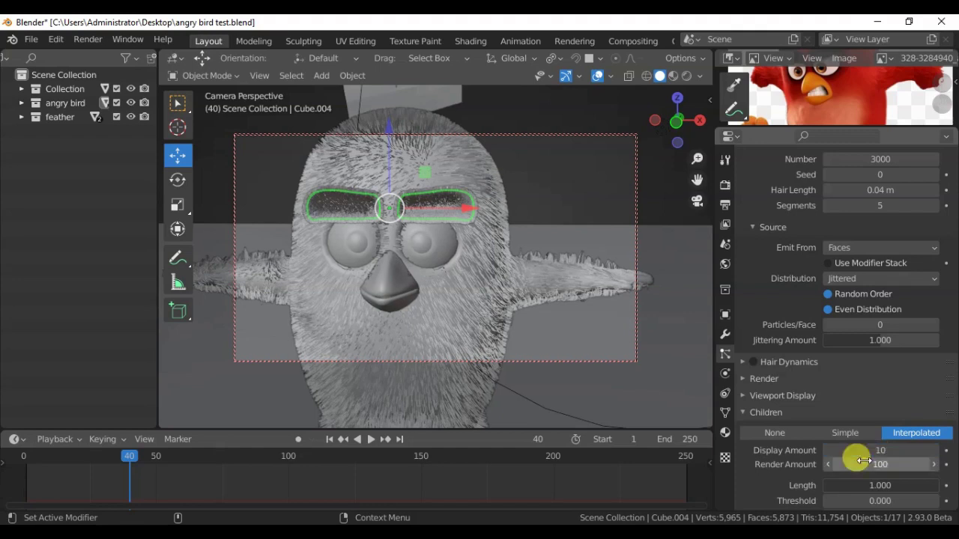
{"action": "left_click_drag", "start_coordinate": [881, 450], "coordinate": [872, 465]}
{"action": "left_click", "coordinate": [501, 288]}
Assign the brow material to the hair render, preview in rendered shading, and enlarge the bottom area.
{"action": "left_click", "coordinate": [688, 78]}
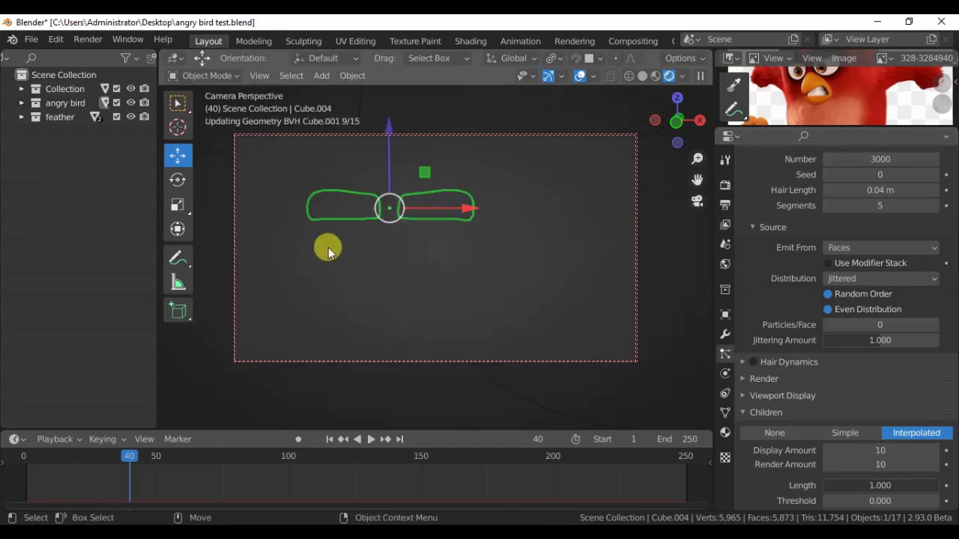
{"action": "left_click", "coordinate": [765, 378]}
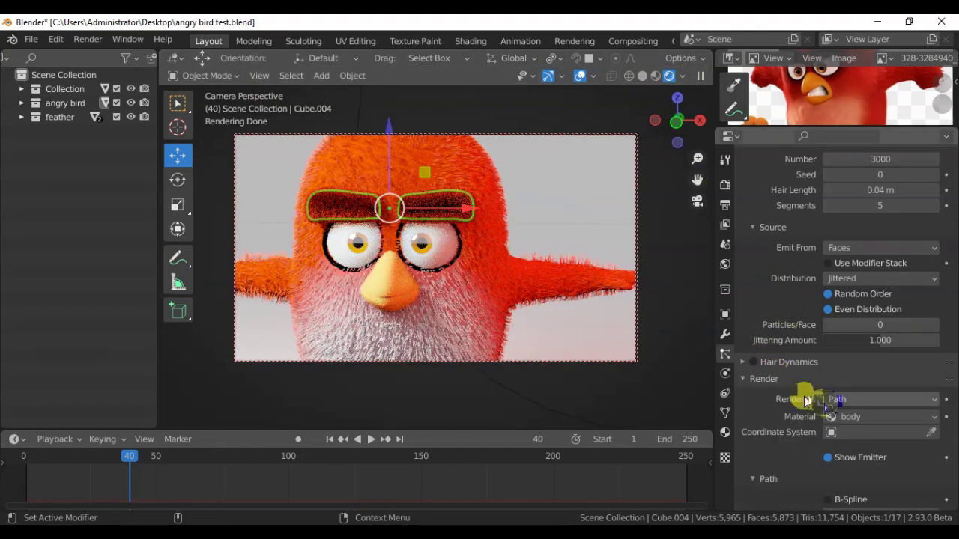
{"action": "left_click", "coordinate": [839, 399]}
{"action": "left_click", "coordinate": [835, 443]}
{"action": "scroll", "coordinate": [373, 204], "scroll_direction": "up", "scroll_amount": 2}
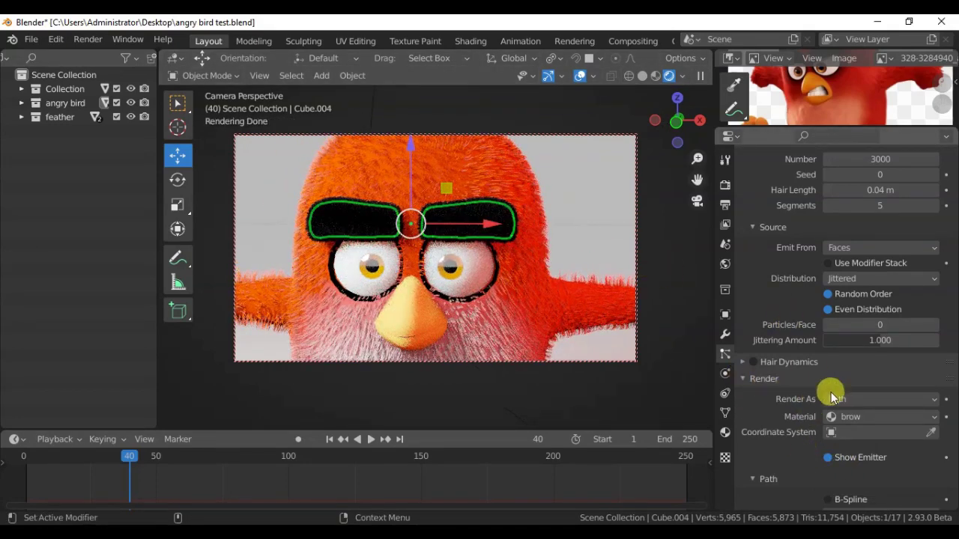
{"action": "left_click", "coordinate": [725, 433]}
{"action": "left_click_drag", "start_coordinate": [285, 430], "coordinate": [16, 263]}
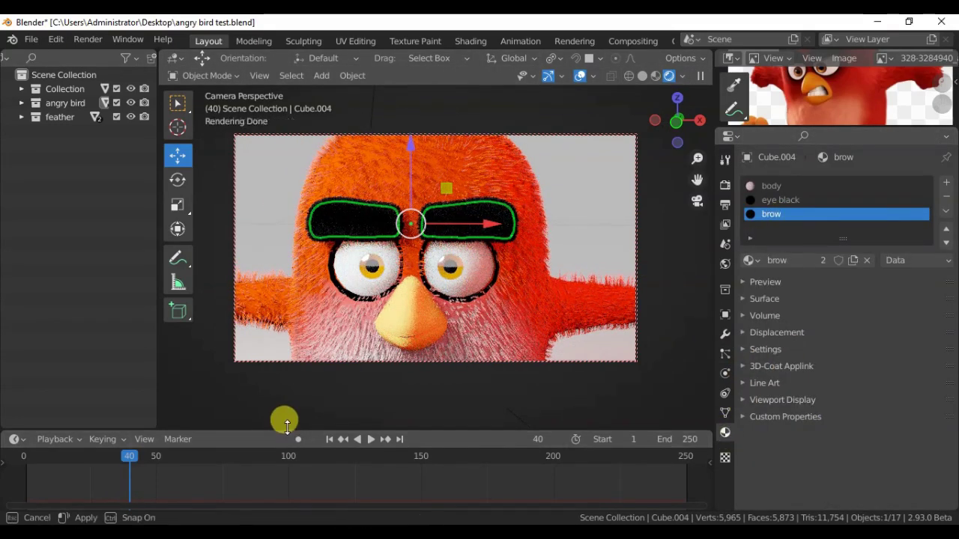
Show the brow material in the Shader Editor and connect a Glossy BSDF to the Add Shader.
{"action": "left_click", "coordinate": [16, 267]}
{"action": "left_click", "coordinate": [38, 398]}
{"action": "key", "text": "Home"}
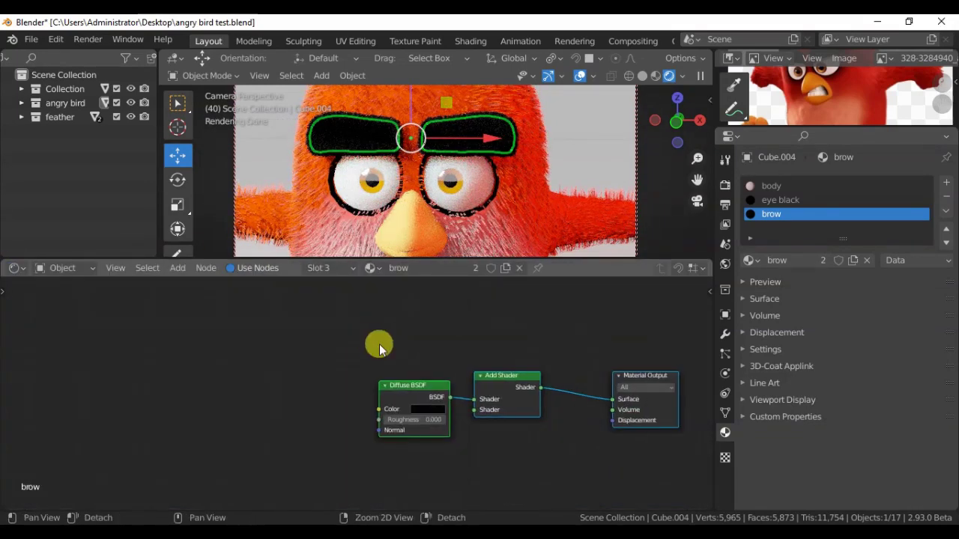
{"action": "mouse_move", "coordinate": [403, 384]}
{"action": "left_mouse_down"}
{"action": "mouse_move", "coordinate": [333, 367]}
{"action": "mouse_move", "coordinate": [269, 328]}
{"action": "left_mouse_up"}
{"action": "left_click", "coordinate": [178, 268]}
{"action": "mouse_move", "coordinate": [200, 332]}
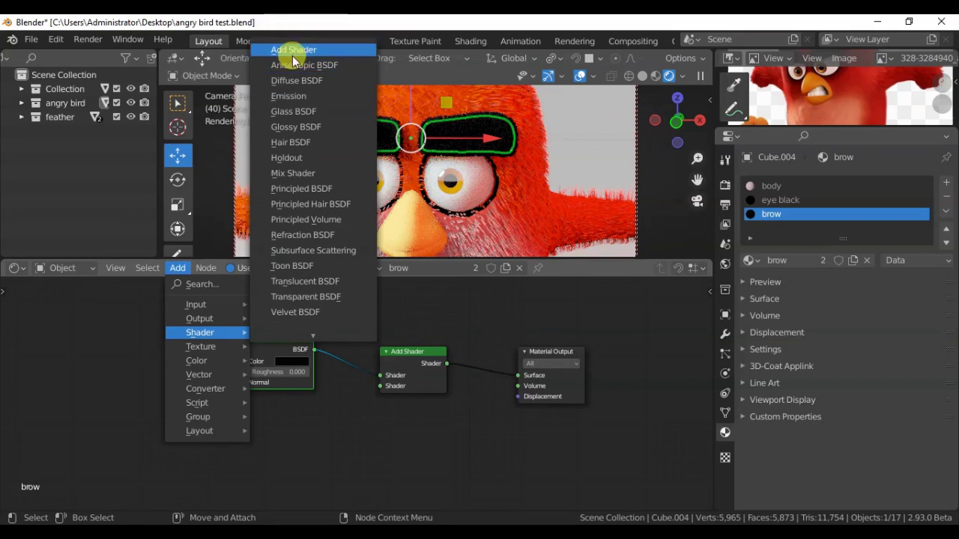
{"action": "left_click", "coordinate": [276, 126]}
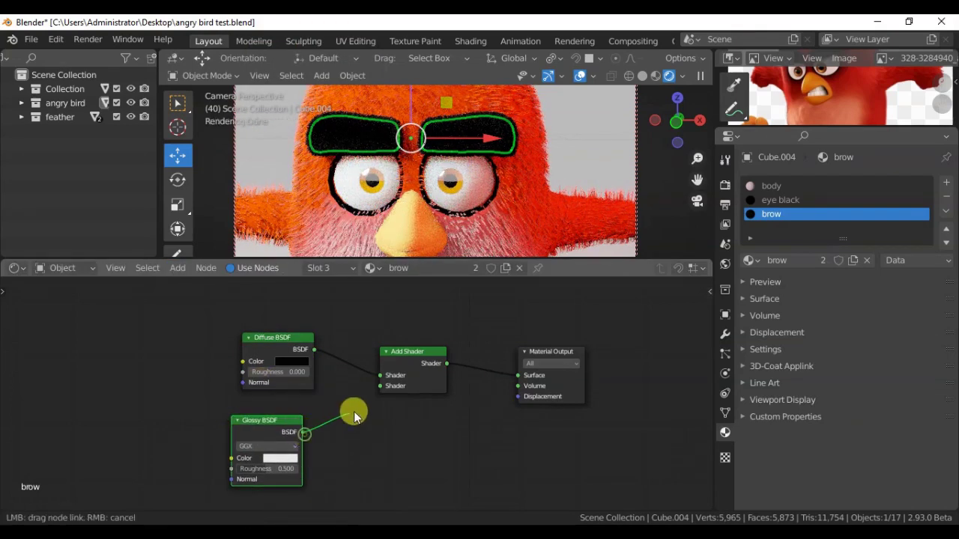
{"action": "left_click_drag", "start_coordinate": [354, 411], "coordinate": [381, 385]}
{"action": "middle_click_drag", "start_coordinate": [235, 390], "coordinate": [271, 367]}
Set Glossy colour value 0.135 and roughness 0.323, and make the Diffuse colour near-black (0.004).
{"action": "left_click", "coordinate": [300, 439]}
{"action": "left_click_drag", "start_coordinate": [381, 338], "coordinate": [381, 344]}
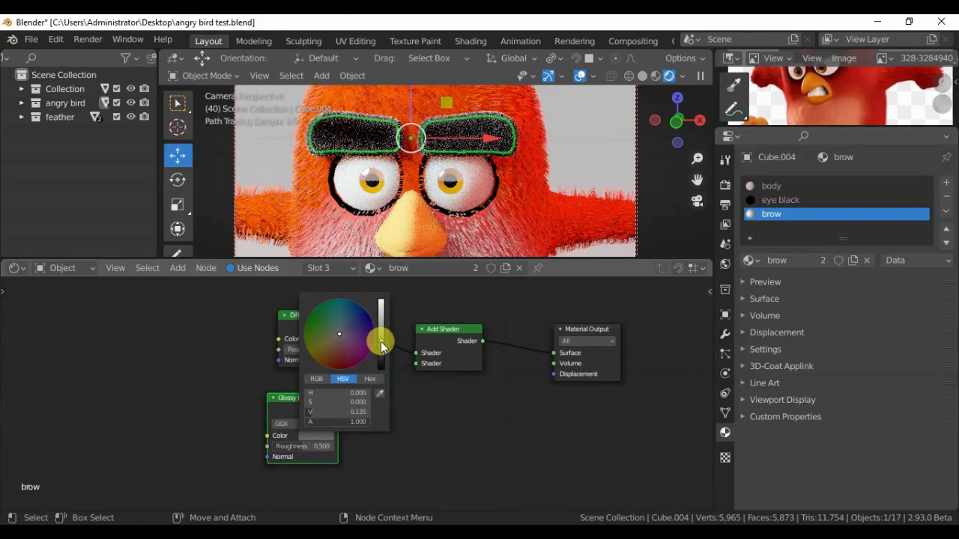
{"action": "mouse_move", "coordinate": [300, 445]}
{"action": "left_mouse_down"}
{"action": "mouse_move", "coordinate": [285, 447]}
{"action": "mouse_move", "coordinate": [299, 447]}
{"action": "left_mouse_up"}
{"action": "left_click", "coordinate": [324, 342]}
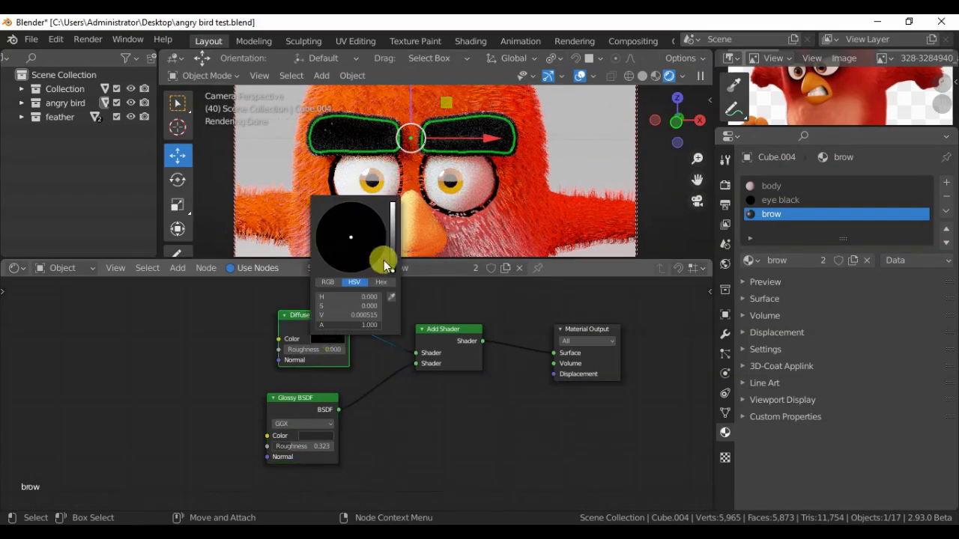
{"action": "left_click_drag", "start_coordinate": [392, 261], "coordinate": [391, 267]}
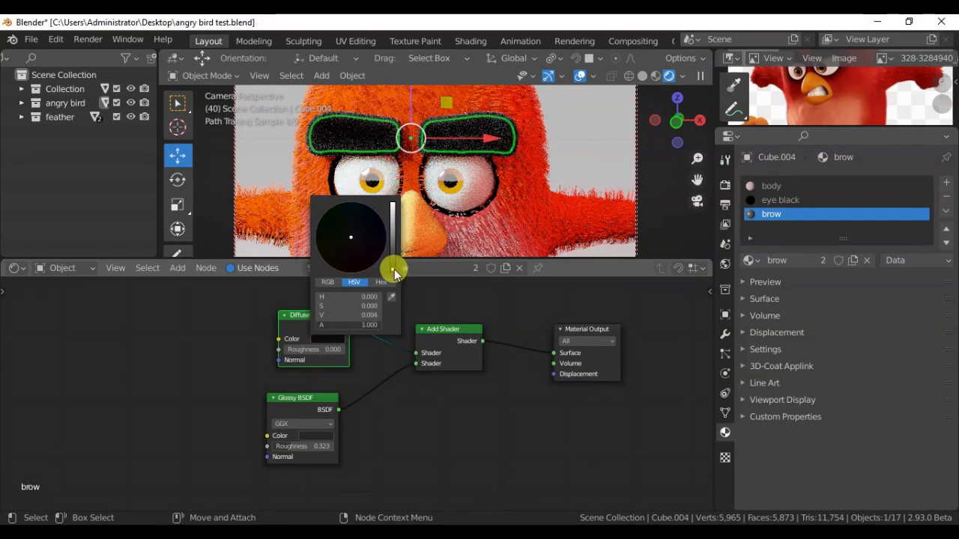
{"action": "left_click", "coordinate": [554, 144]}
{"action": "scroll", "coordinate": [453, 125], "scroll_direction": "down", "scroll_amount": 5}
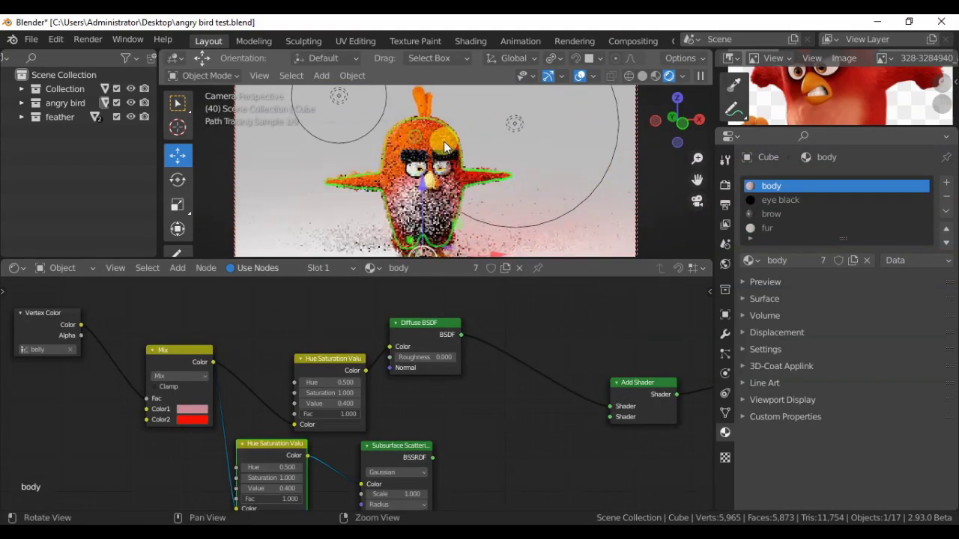
Render a test frame, then reselect the eyebrow object and give the 3D viewport more room.
{"action": "key", "text": "F12"}
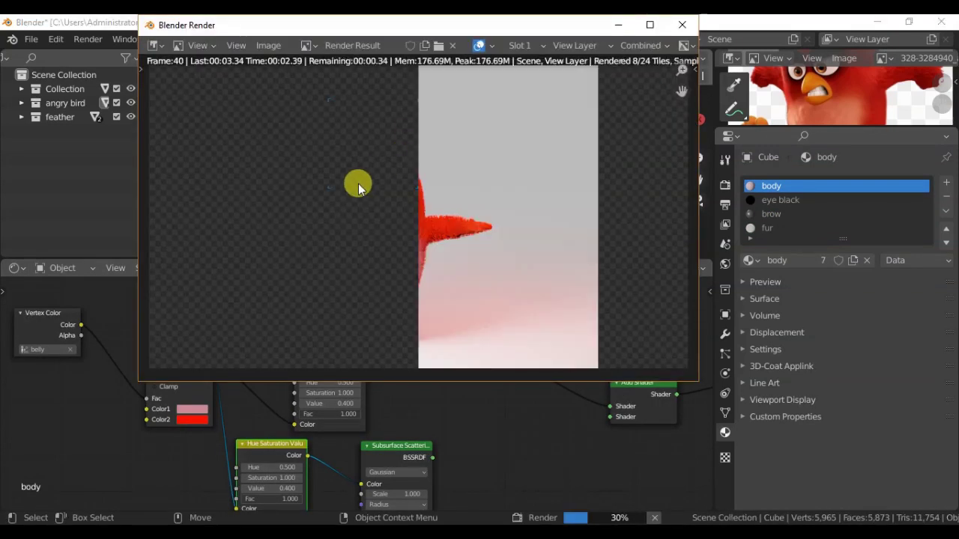
{"action": "left_click", "coordinate": [681, 27]}
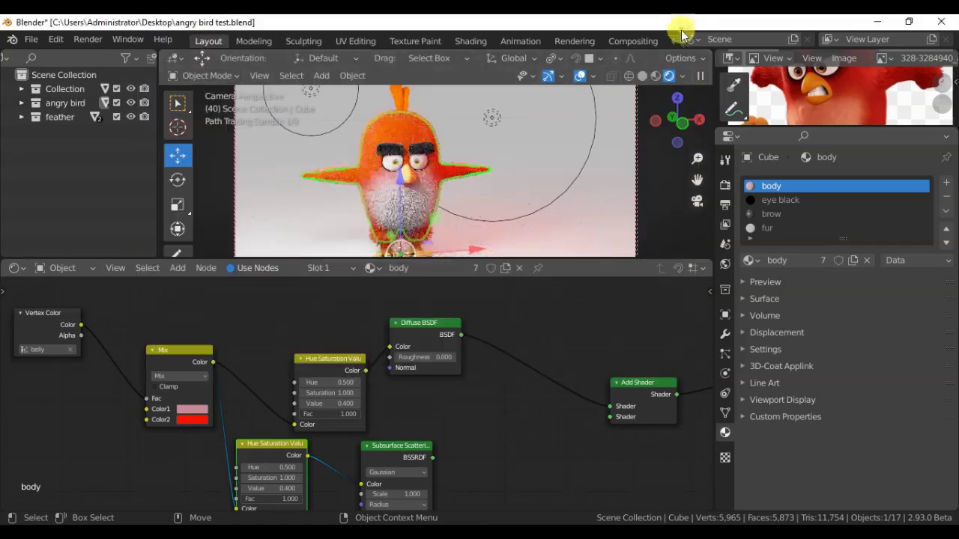
{"action": "left_click", "coordinate": [376, 244]}
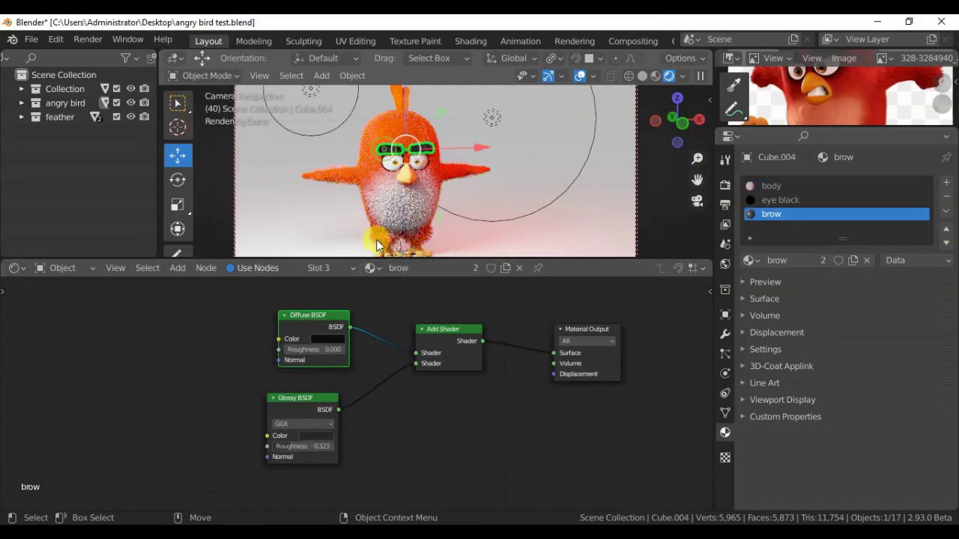
{"action": "left_click", "coordinate": [321, 436]}
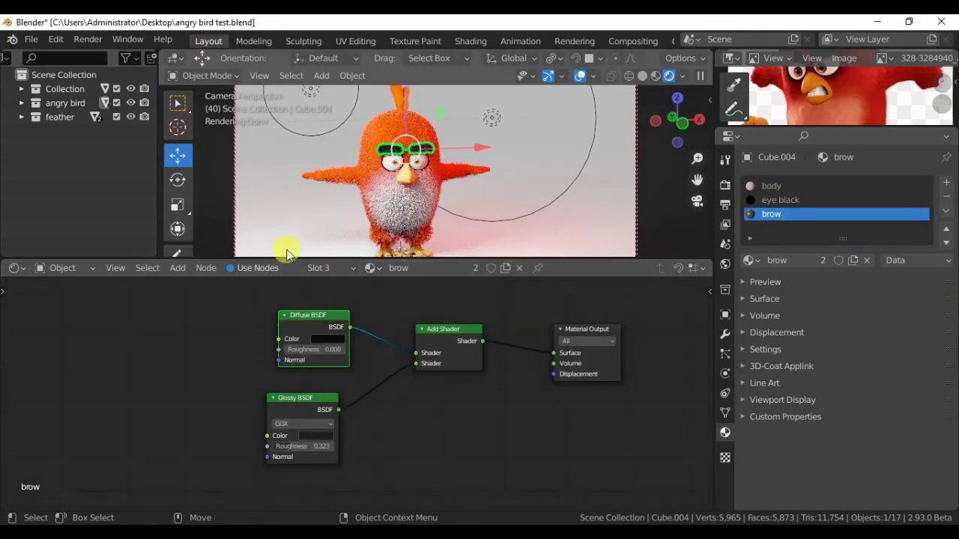
{"action": "left_click_drag", "start_coordinate": [292, 259], "coordinate": [337, 303]}
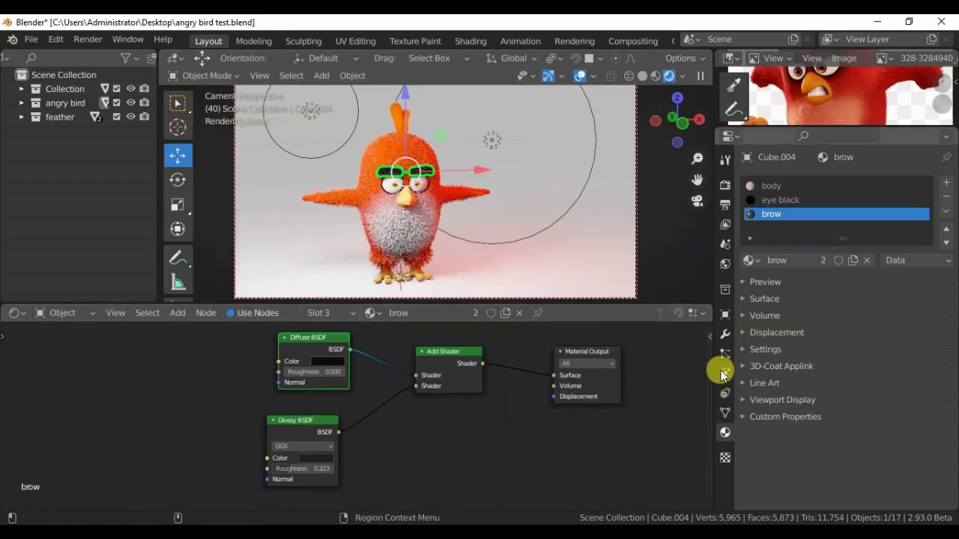
Set the eyebrow hair Number to 1000 and render a close-up of the brows.
{"action": "left_click", "coordinate": [724, 354]}
{"action": "left_click", "coordinate": [878, 321]}
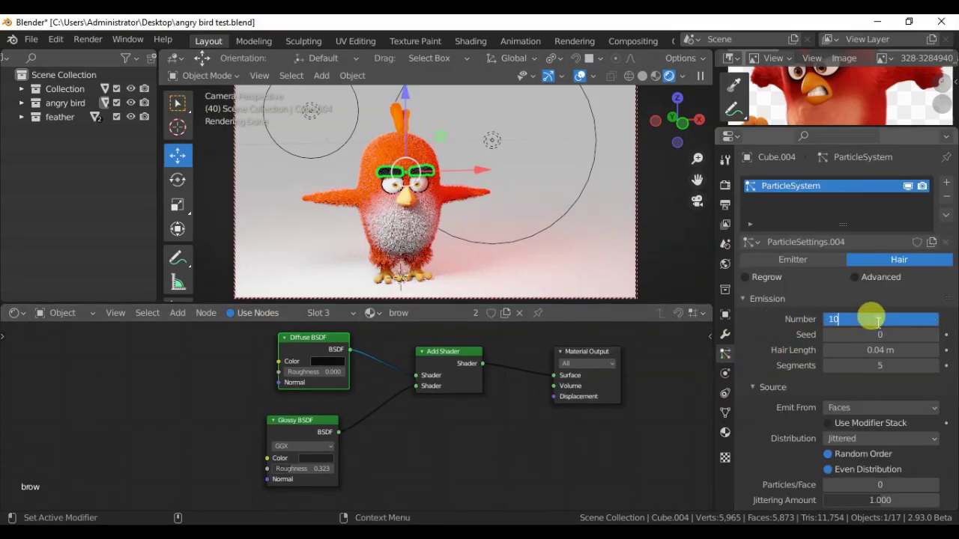
{"action": "type", "text": "00"}
{"action": "key", "text": "Return"}
{"action": "scroll", "coordinate": [459, 175], "scroll_direction": "up", "scroll_amount": 3}
{"action": "scroll", "coordinate": [384, 166], "scroll_direction": "up", "scroll_amount": 2}
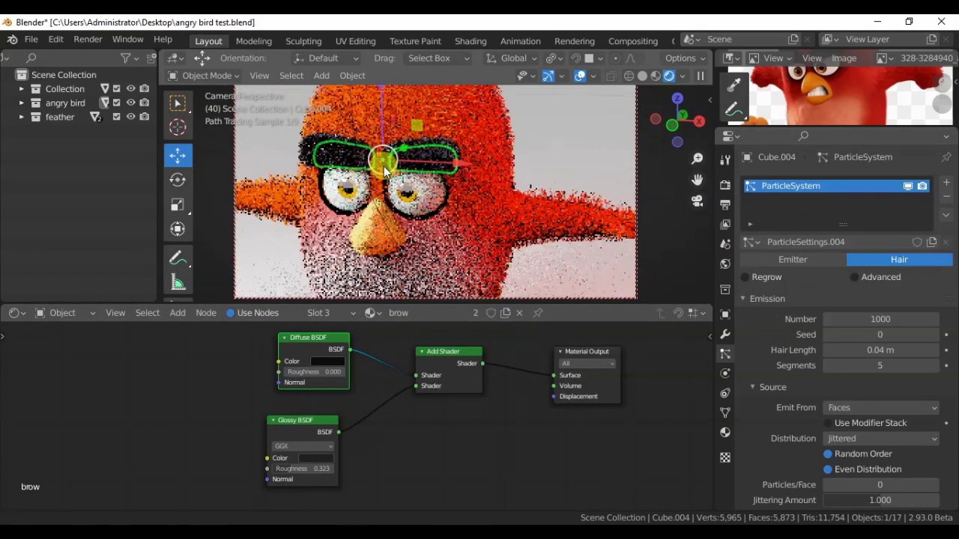
{"action": "key", "text": "F12"}
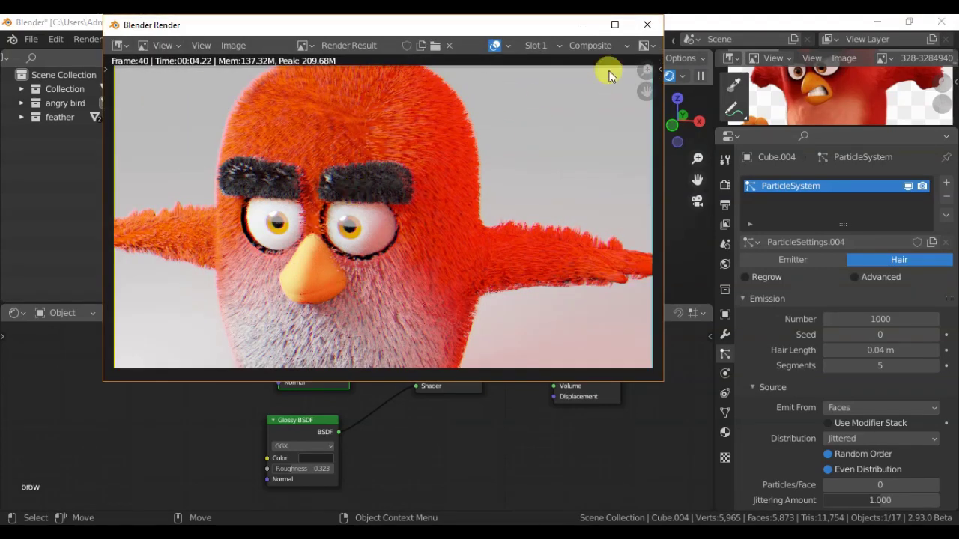
In solid shading and Particle Edit mode, comb both eyebrows' hairs flat, then return to Object Mode.
{"action": "left_click", "coordinate": [647, 28]}
{"action": "left_click", "coordinate": [658, 76]}
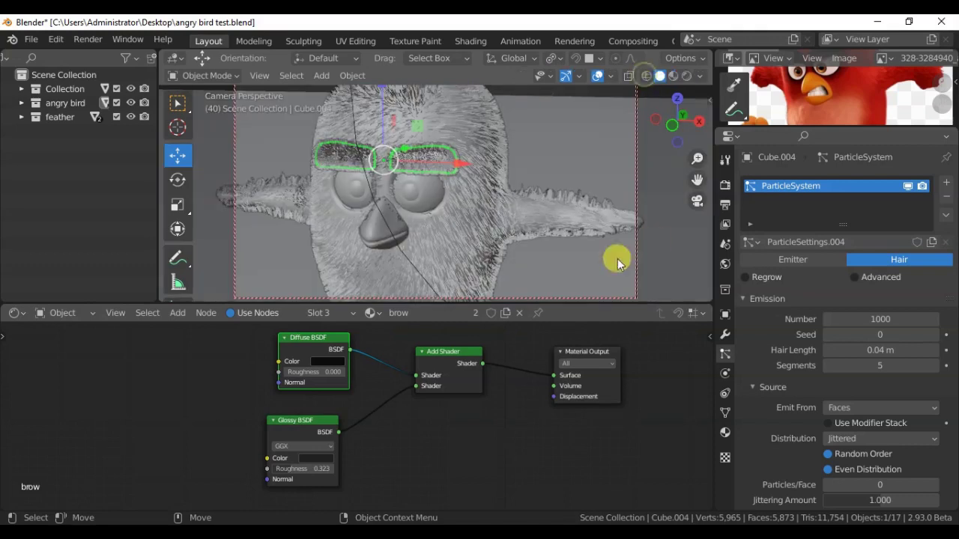
{"action": "left_click", "coordinate": [206, 76]}
{"action": "left_click", "coordinate": [221, 188]}
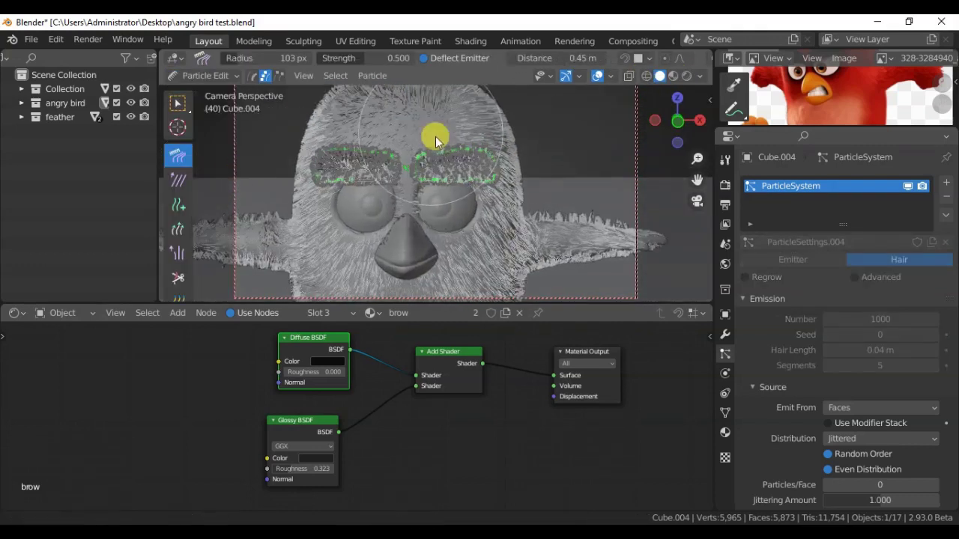
{"action": "mouse_move", "coordinate": [449, 161]}
{"action": "left_mouse_down"}
{"action": "mouse_move", "coordinate": [291, 140]}
{"action": "mouse_move", "coordinate": [285, 197]}
{"action": "left_mouse_up"}
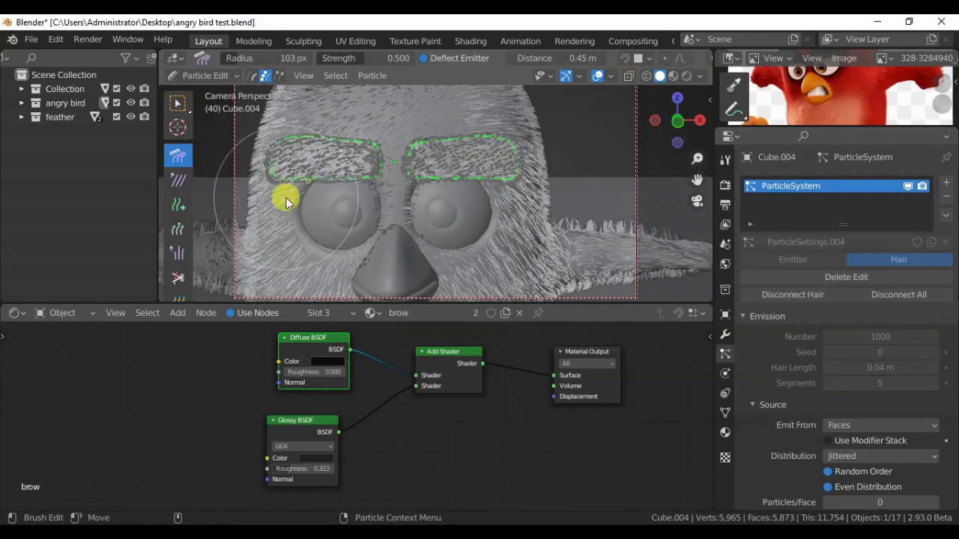
{"action": "mouse_move", "coordinate": [463, 153]}
{"action": "left_mouse_down"}
{"action": "mouse_move", "coordinate": [431, 177]}
{"action": "mouse_move", "coordinate": [416, 131]}
{"action": "left_mouse_up"}
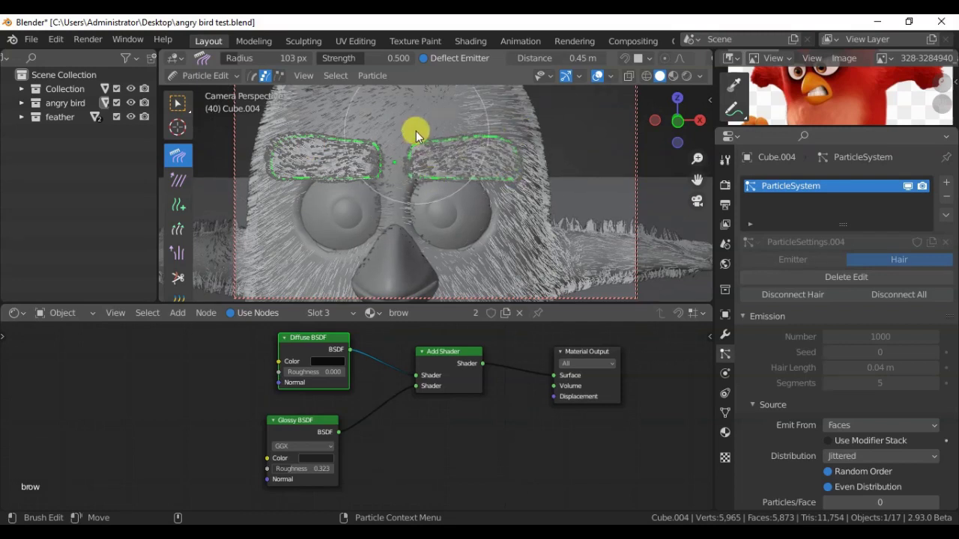
{"action": "middle_click_drag", "start_coordinate": [416, 131], "coordinate": [374, 167]}
{"action": "key", "text": "ctrl+z"}
{"action": "key", "text": "ctrl+z"}
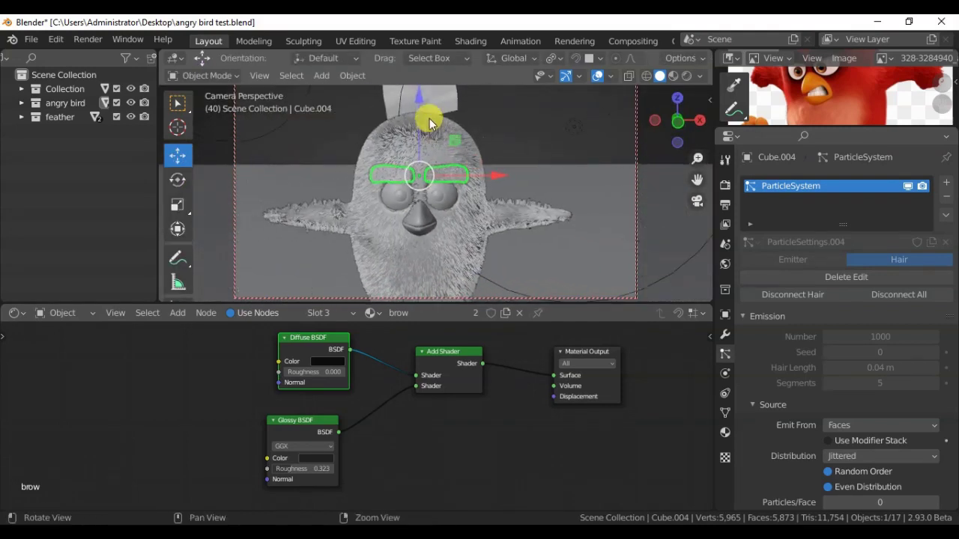
In rendered view, make the Glossy and Diffuse colours black and set Glossy roughness to 0.5.
{"action": "left_click", "coordinate": [673, 76]}
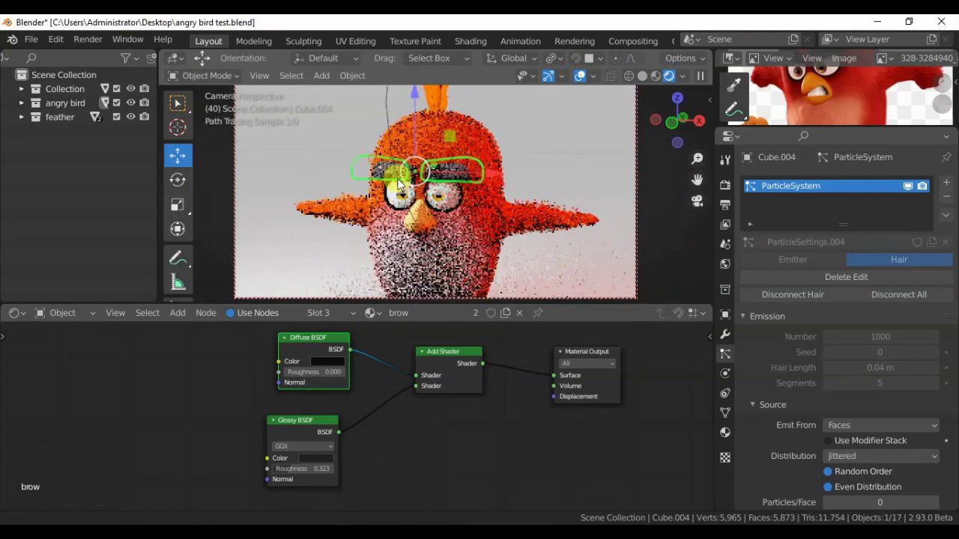
{"action": "left_click", "coordinate": [317, 459]}
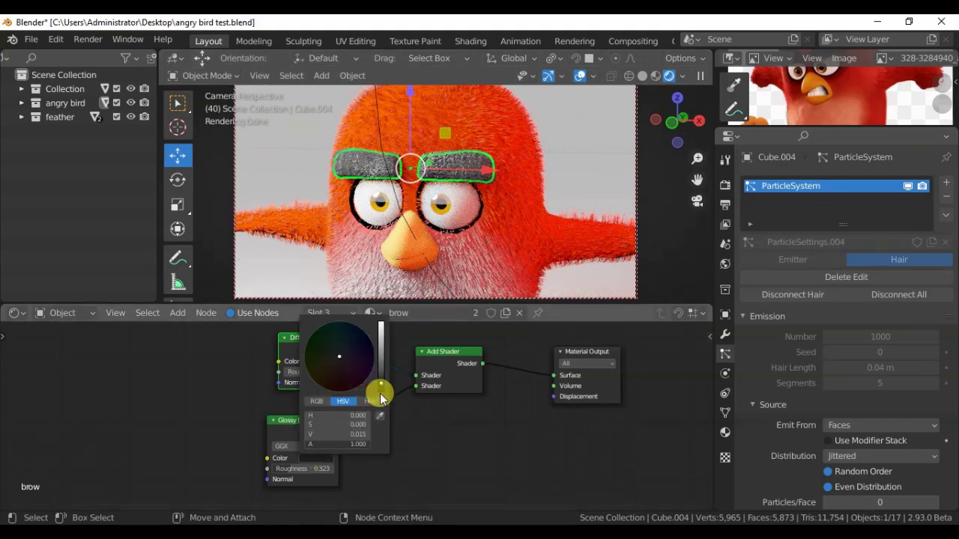
{"action": "left_click", "coordinate": [380, 388]}
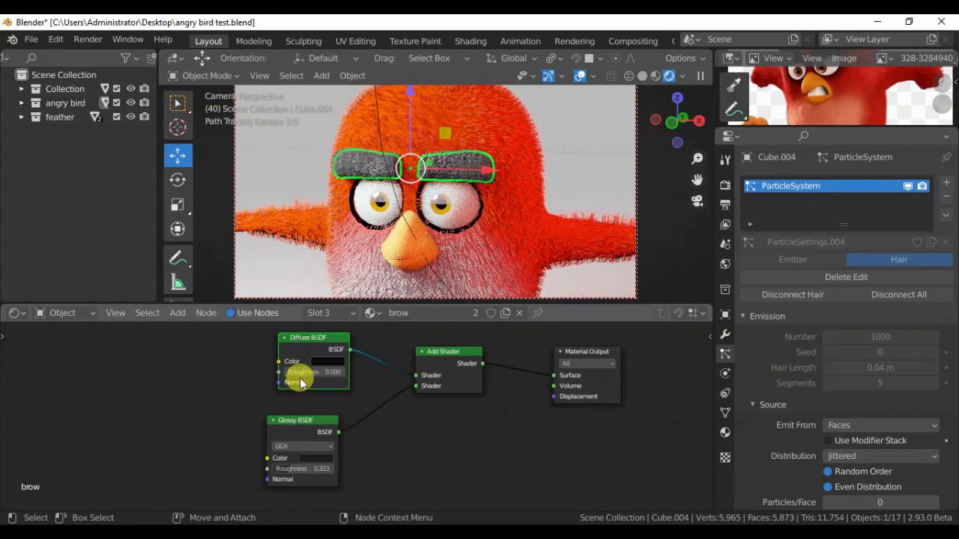
{"action": "left_click", "coordinate": [328, 362]}
{"action": "left_click", "coordinate": [391, 294]}
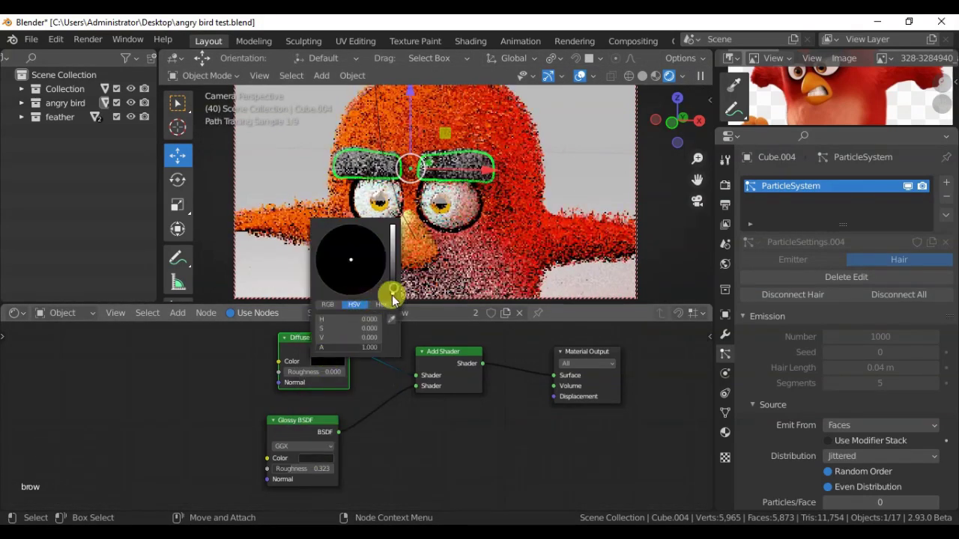
{"action": "left_click", "coordinate": [274, 468]}
{"action": "type", "text": "0.5"}
{"action": "key", "text": "Return"}
Fine-tune the Glossy colour brightness to near-black and render the final image of the bird.
{"action": "left_click", "coordinate": [327, 361]}
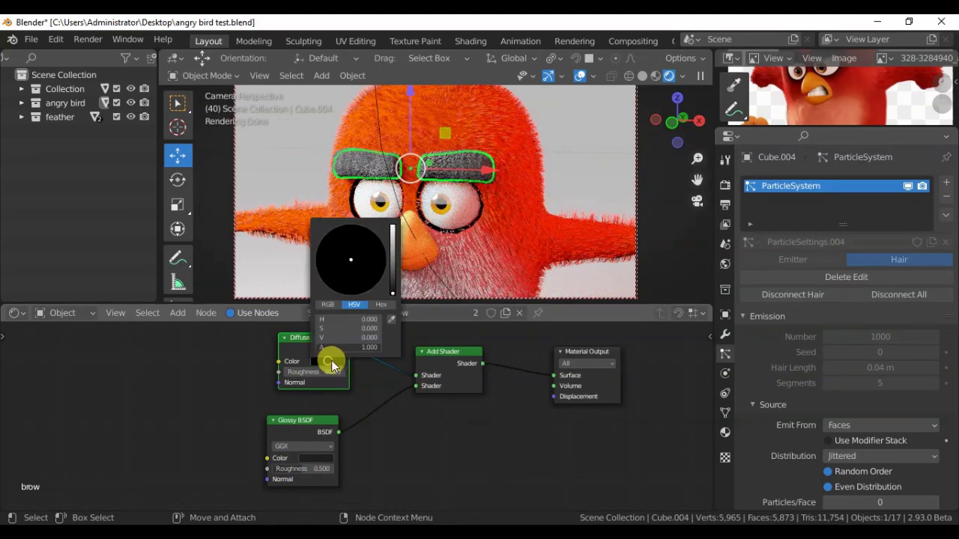
{"action": "scroll", "coordinate": [172, 406], "scroll_direction": "up", "scroll_amount": 2}
{"action": "scroll", "coordinate": [225, 417], "scroll_direction": "up", "scroll_amount": 2}
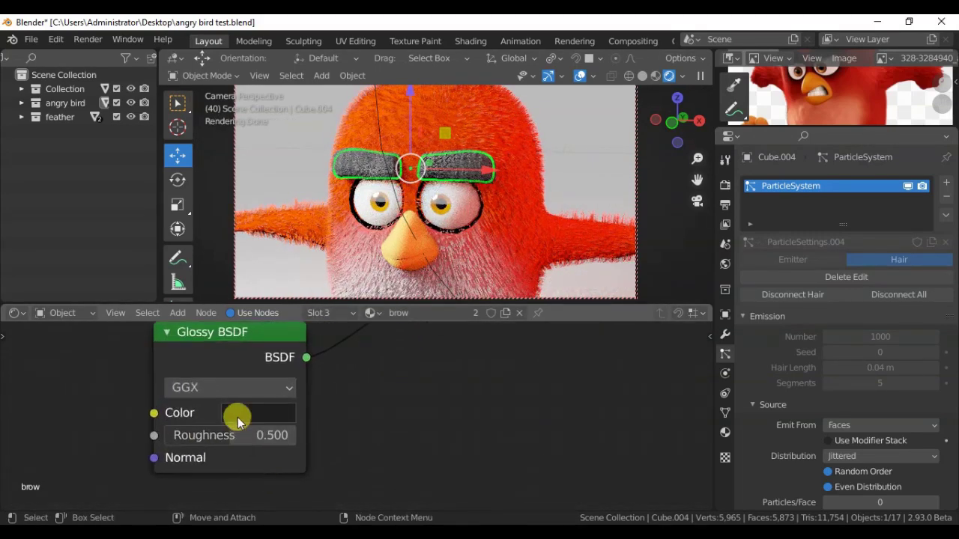
{"action": "left_click", "coordinate": [235, 416]}
{"action": "left_click_drag", "start_coordinate": [403, 264], "coordinate": [397, 270]}
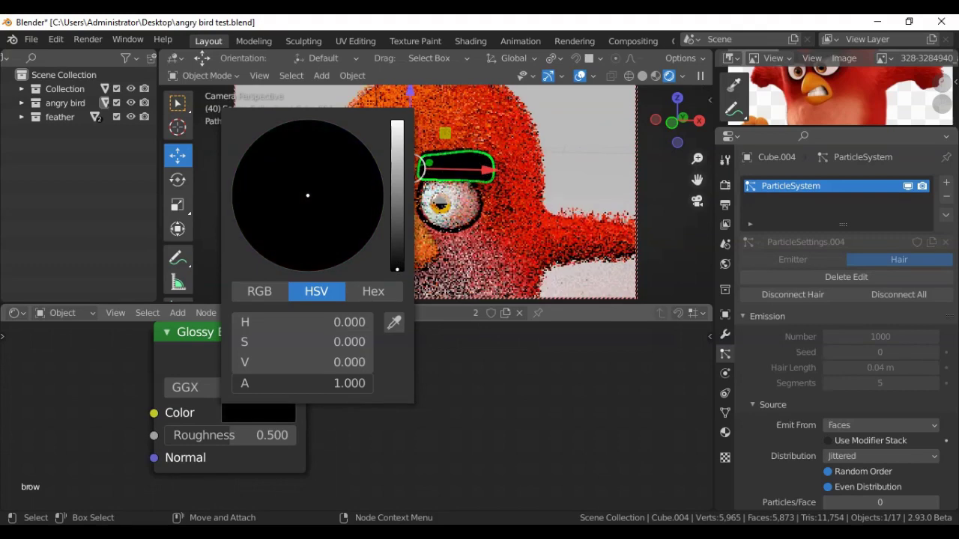
{"action": "left_click", "coordinate": [391, 269]}
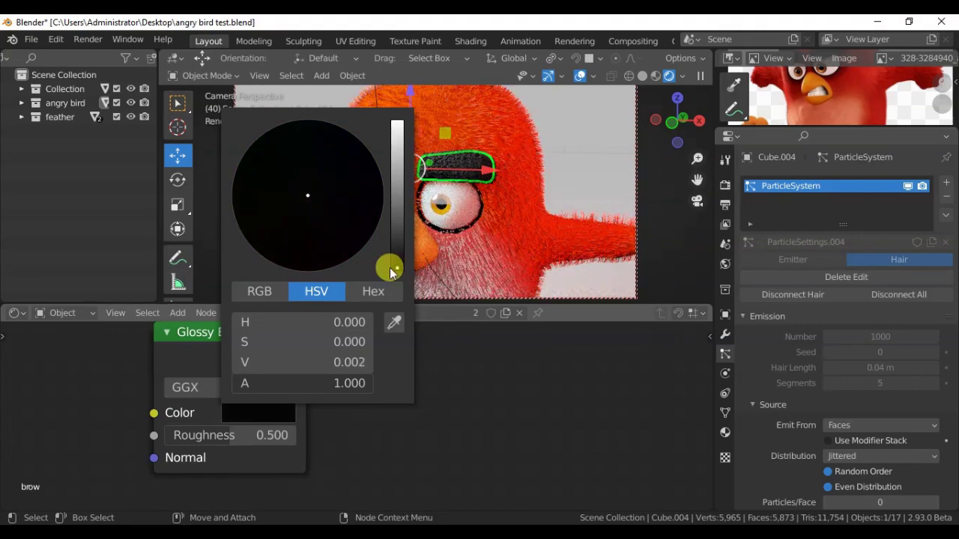
{"action": "scroll", "coordinate": [386, 217], "scroll_direction": "down", "scroll_amount": 3}
{"action": "scroll", "coordinate": [376, 197], "scroll_direction": "down", "scroll_amount": 2}
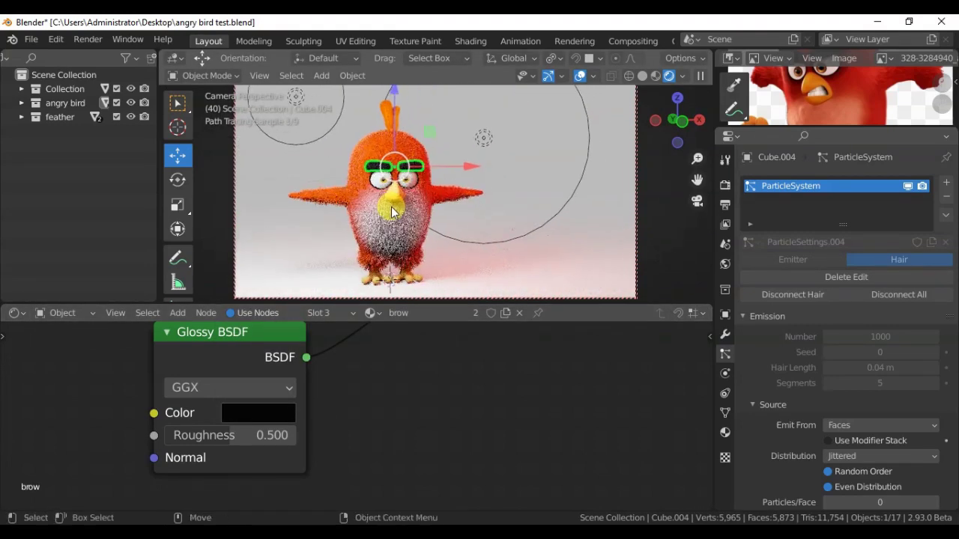
{"action": "key", "text": "F12"}
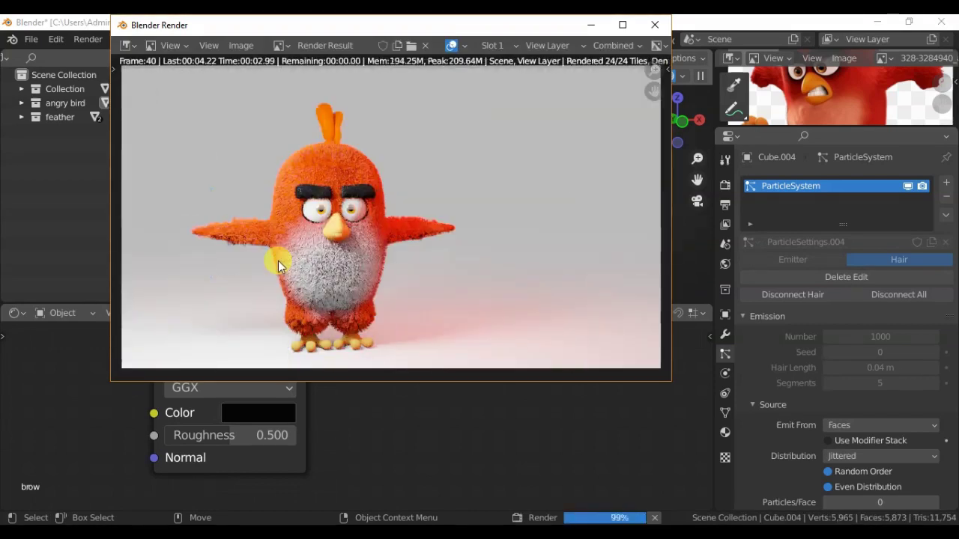